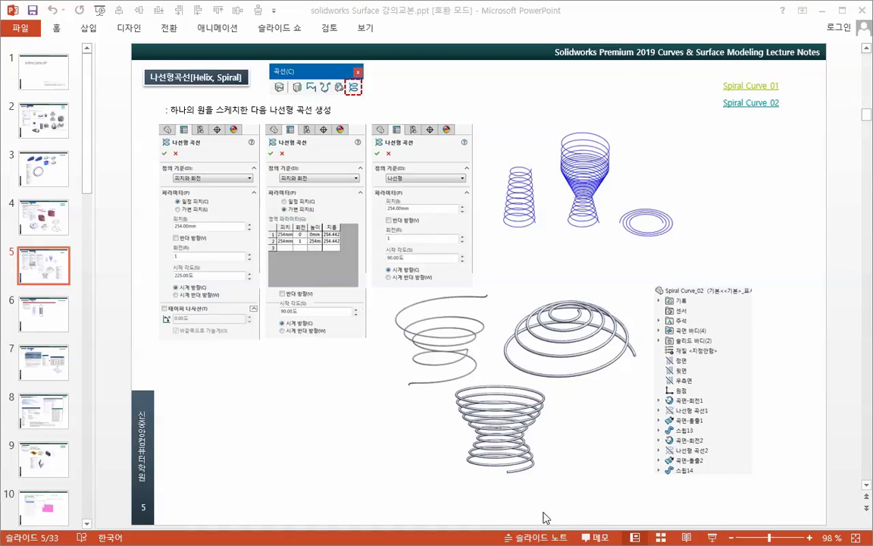
Switch from the PowerPoint slide to SOLIDWORKS showing the Spiral Curve_01 helix examples.
key("alt+Tab")
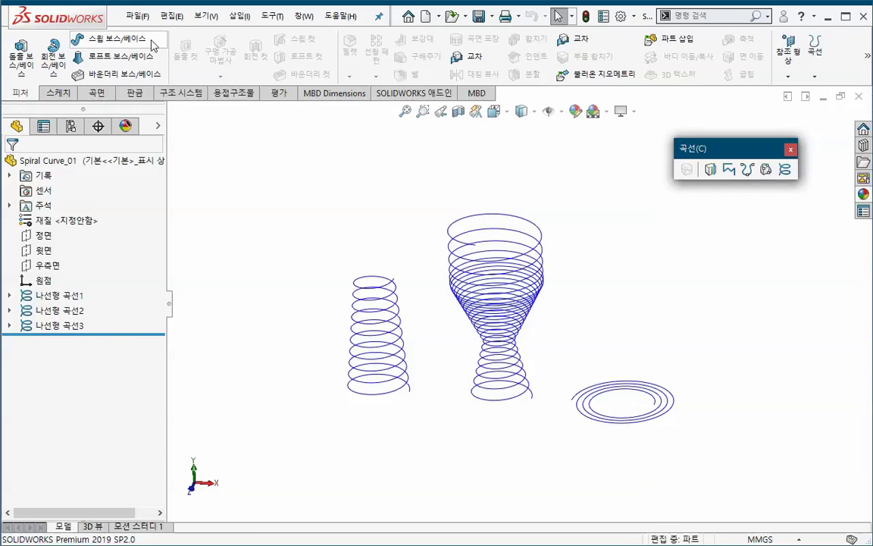
Create a new part from the Part_MM millimetre template.
left_click(138, 16)
left_click(165, 37)
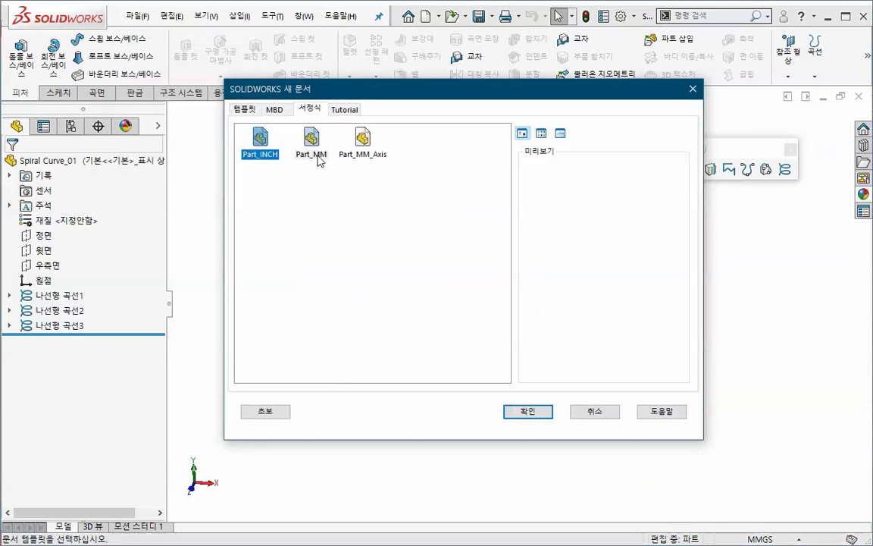
left_click(311, 148)
left_click(523, 411)
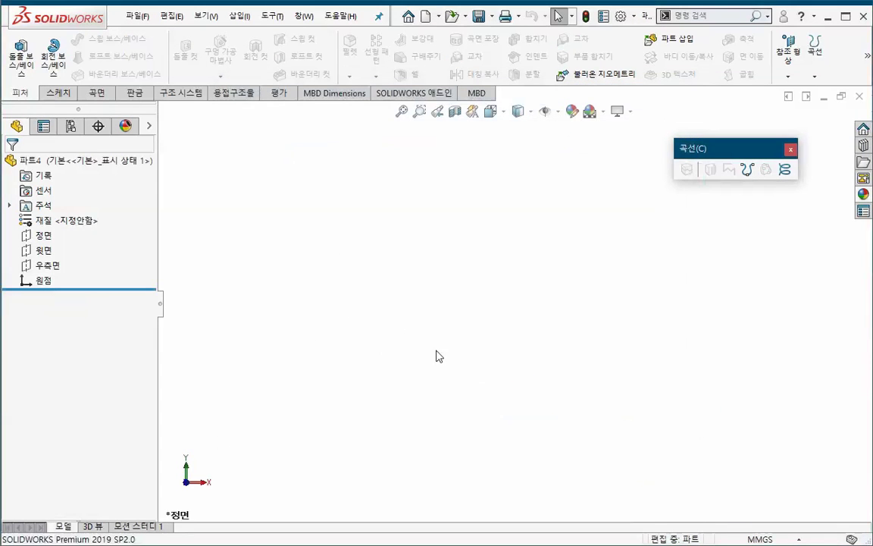
Sketch a circle centred on the origin on the Top Plane.
right_click(43, 250)
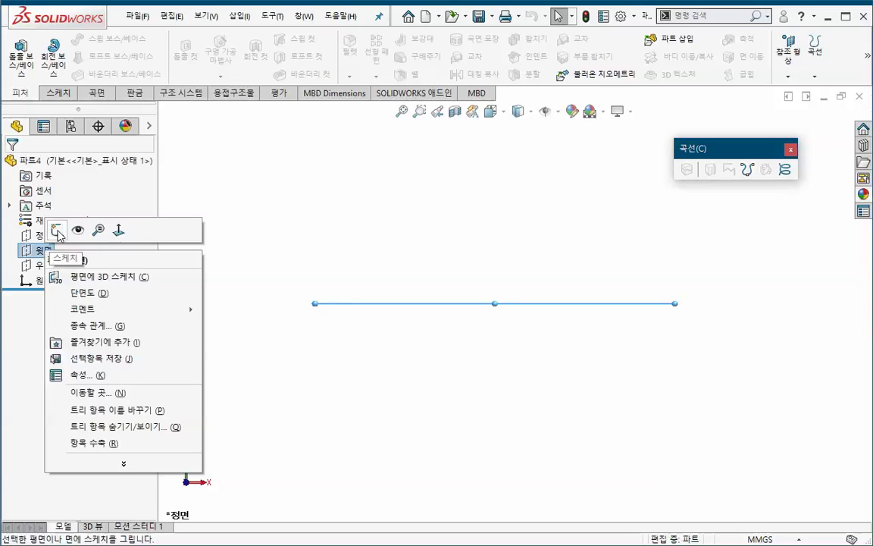
left_click(56, 223)
key("s")
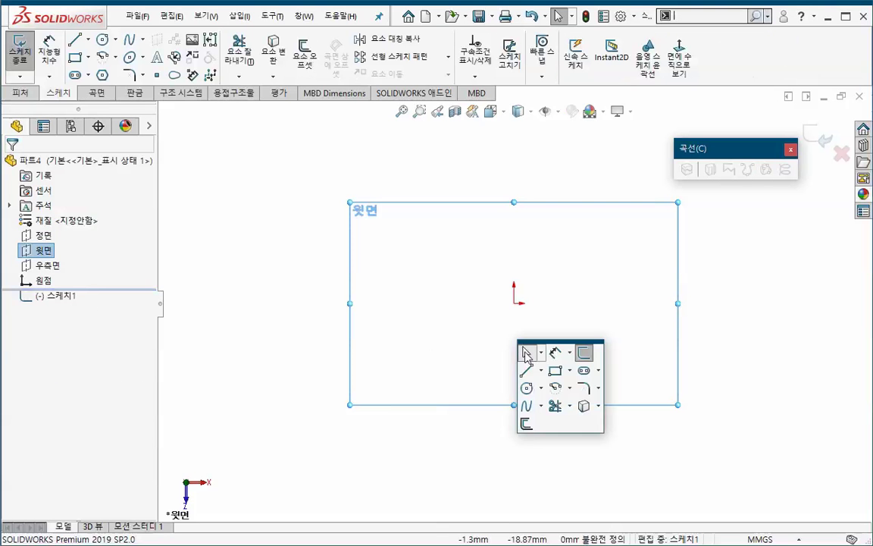
left_click(526, 387)
left_click(514, 303)
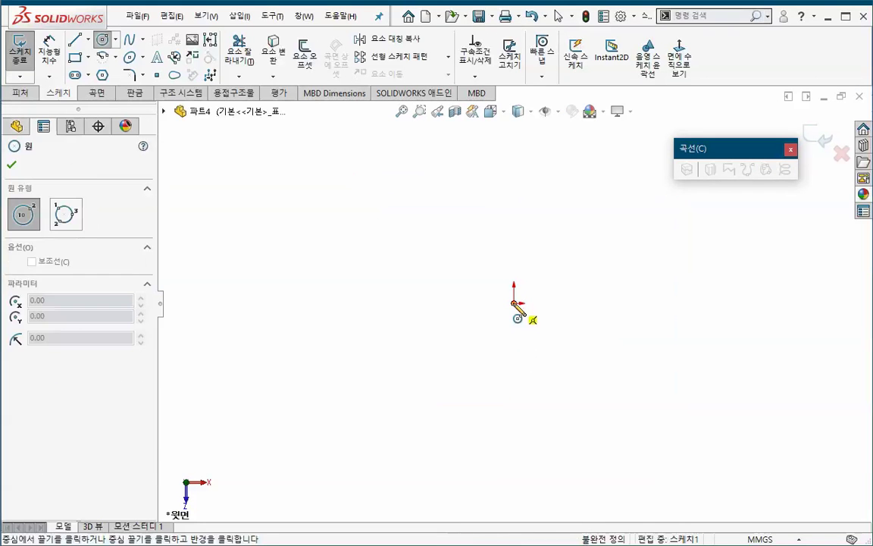
left_click(554, 390)
key("Escape")
Dimension the circle to a 100 mm diameter and exit the sketch.
key("s")
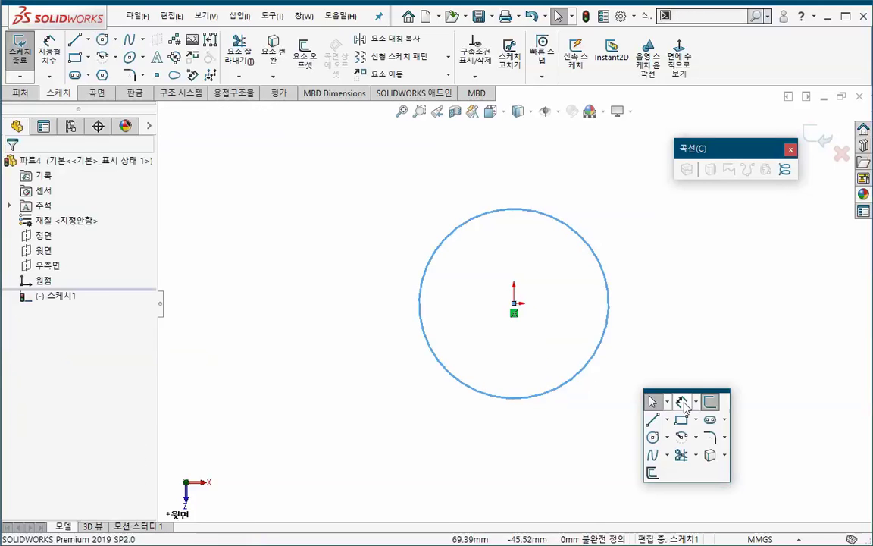
key("d")
left_click(592, 366)
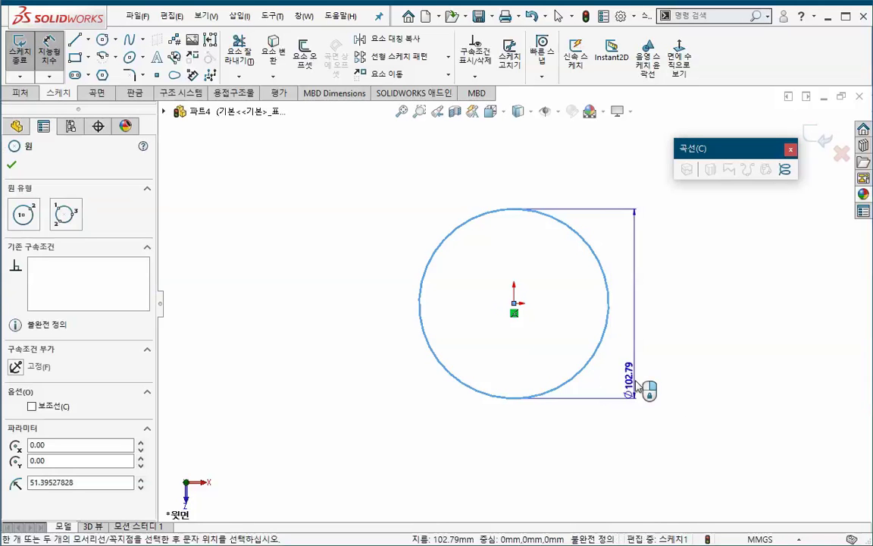
left_click(643, 402)
type("100")
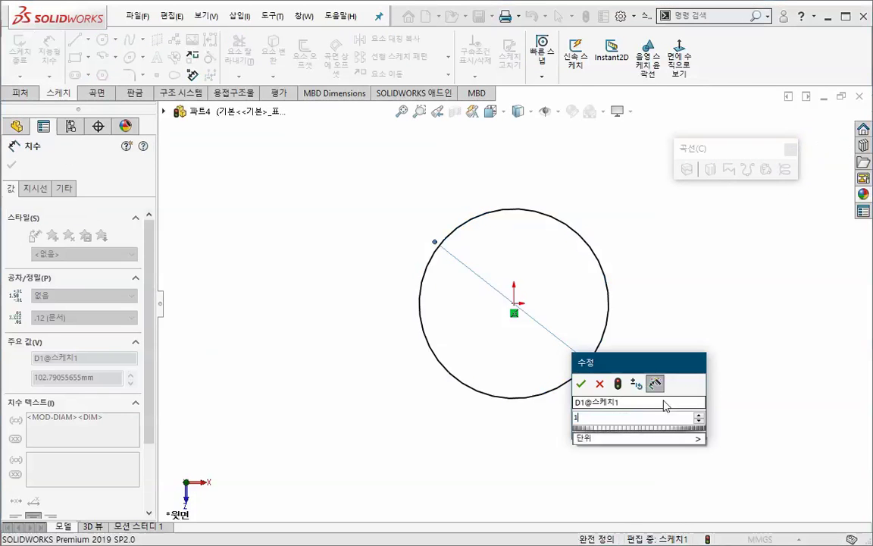
key("Return")
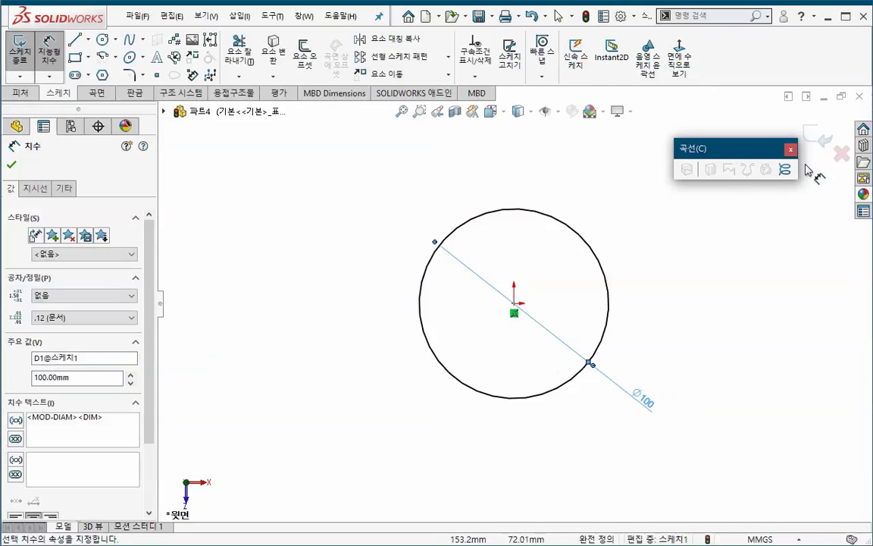
left_click(816, 139)
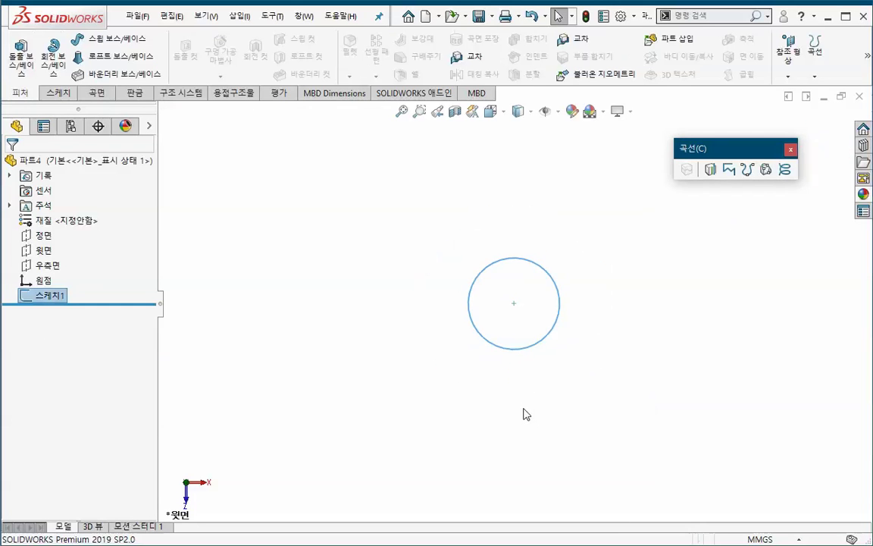
Orbit and pan to view the 100 mm circle obliquely, then clear the selection.
middle_click_drag(519, 298, 516, 264)
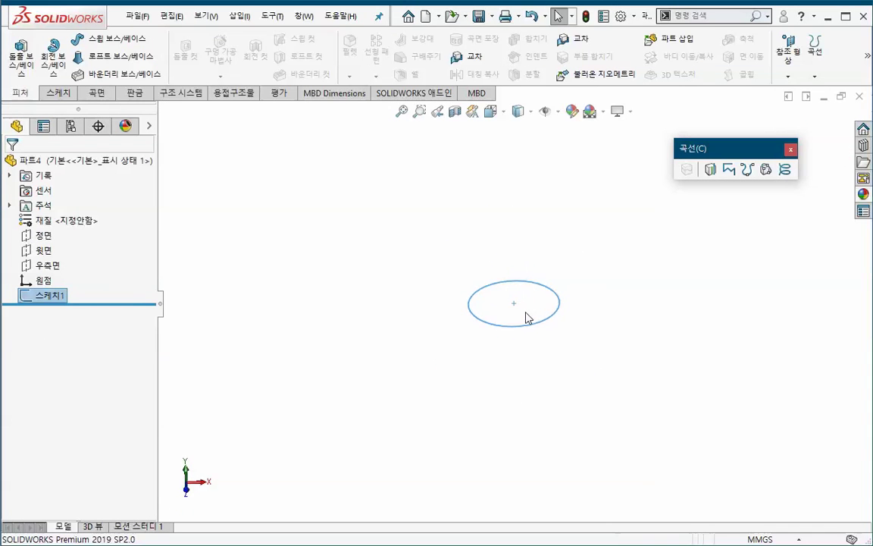
middle_click_drag(529, 317, 519, 359, "ctrl")
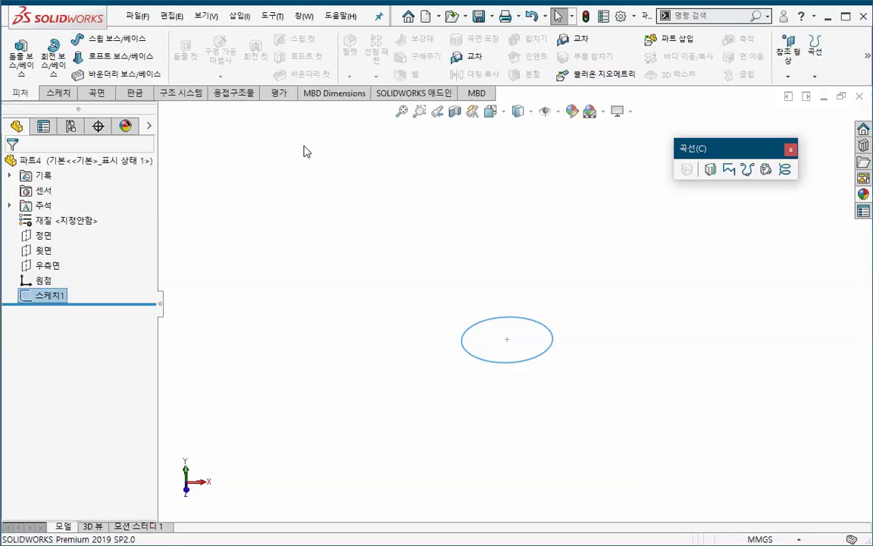
left_click(64, 92)
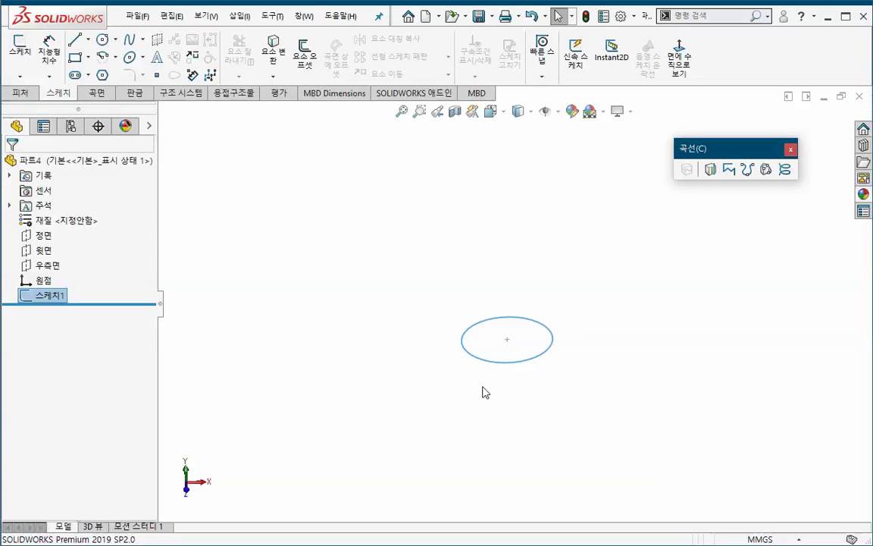
key("ctrl+z")
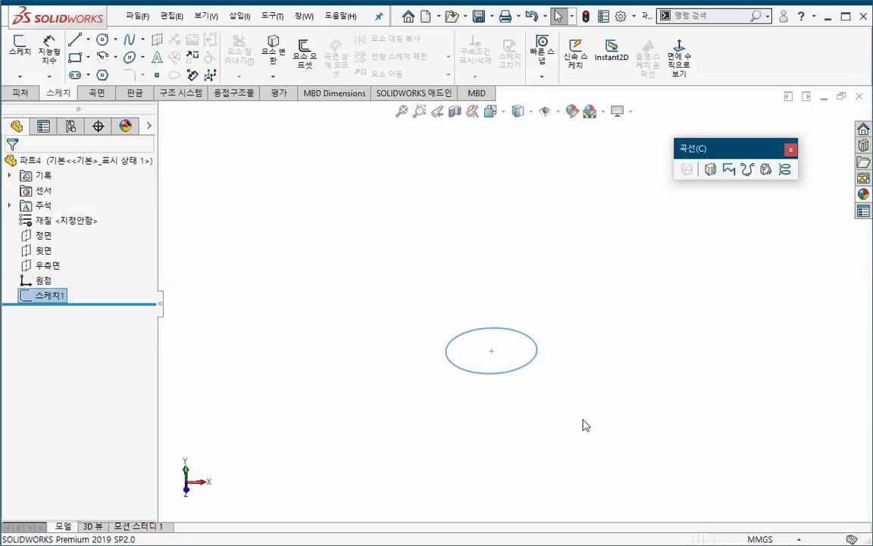
left_click(611, 297)
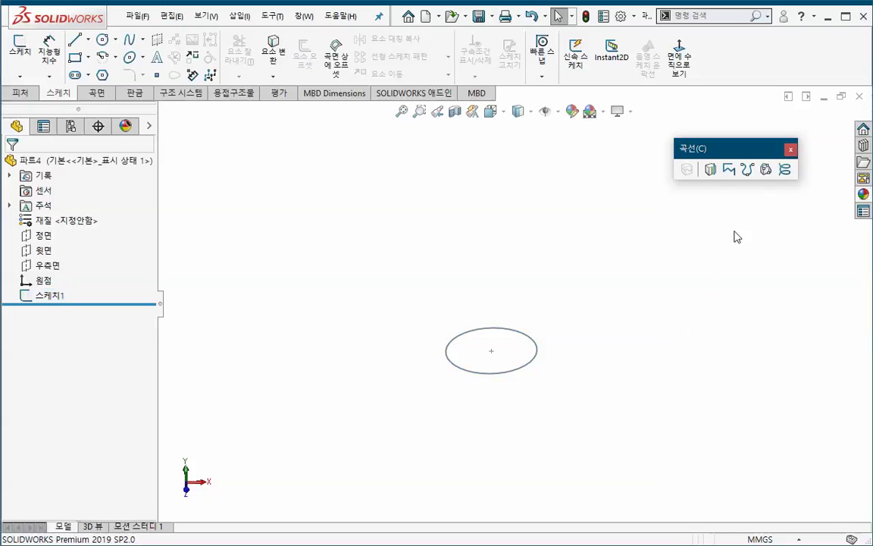
Start a Helix/Spiral on Sketch1, defined by Pitch and Revolution.
left_click(784, 170)
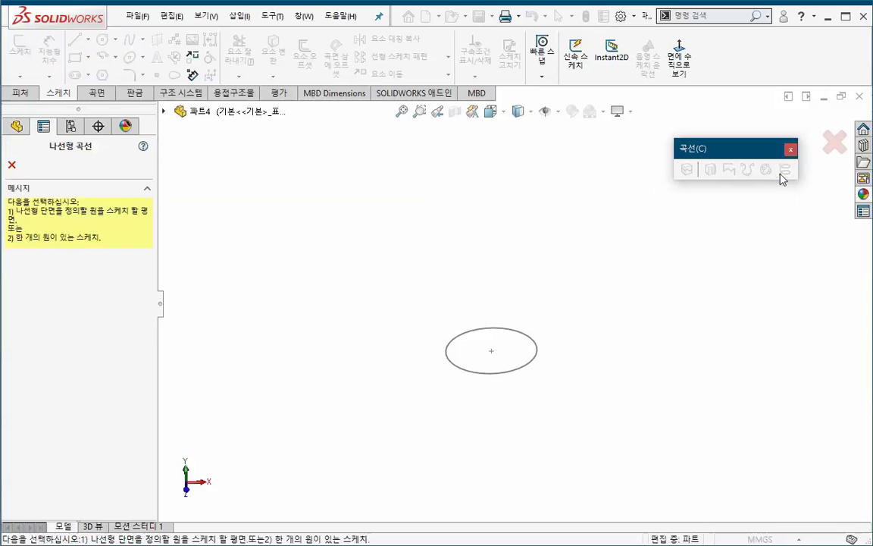
left_click(524, 369)
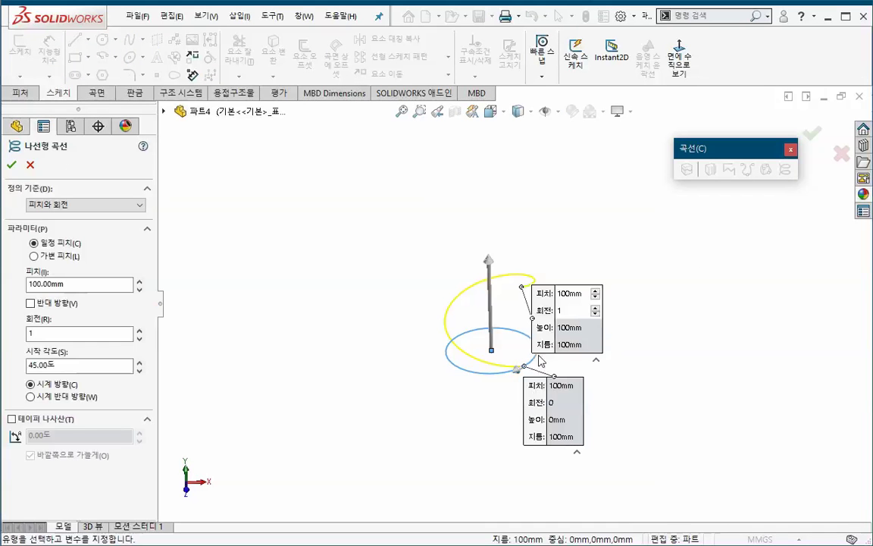
left_click_drag(540, 362, 363, 305)
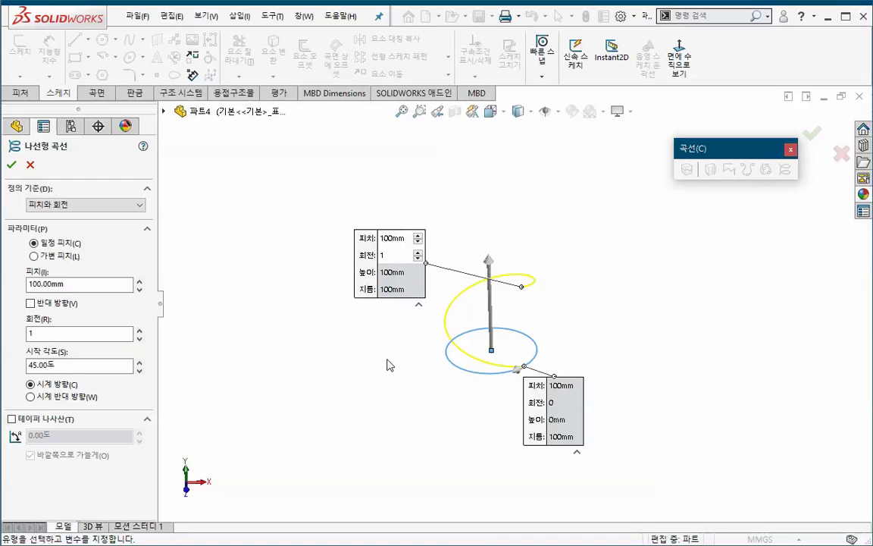
left_click(91, 206)
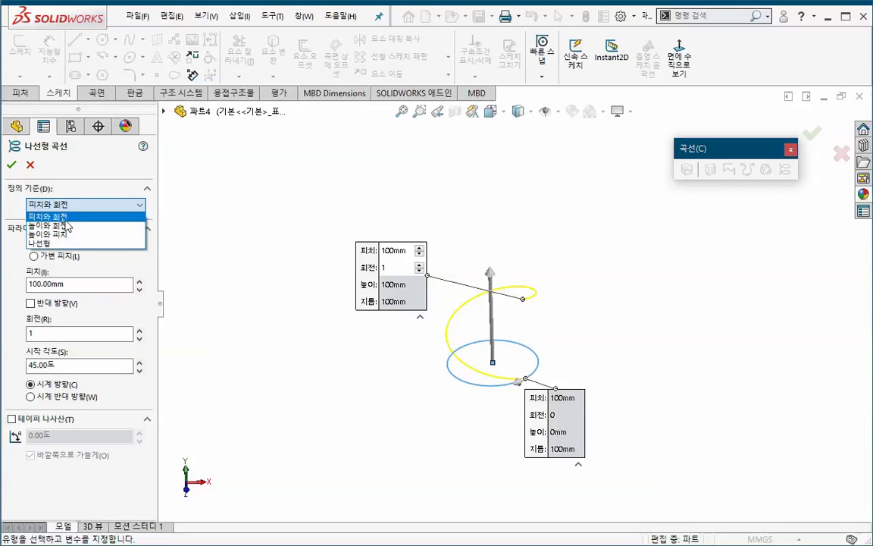
left_click(64, 217)
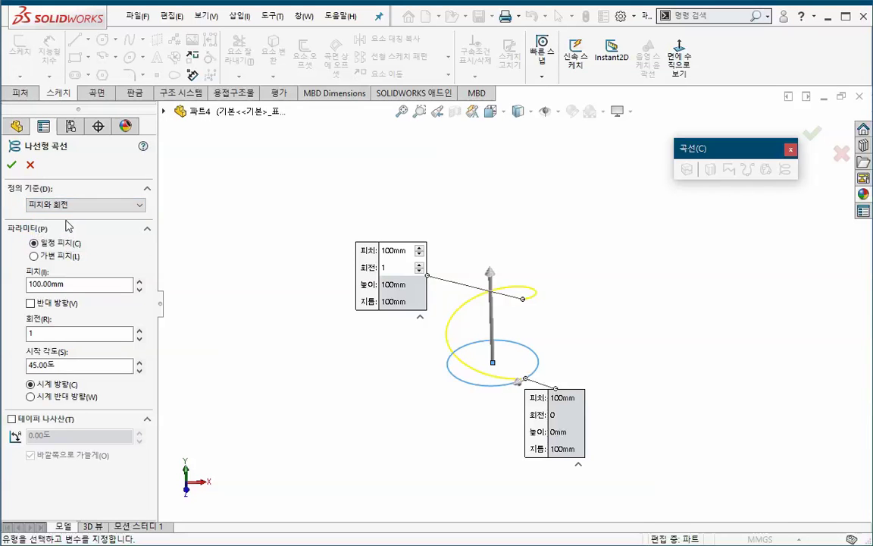
Set the helix pitch to 10 mm and revolutions to 10.
double_click(68, 283)
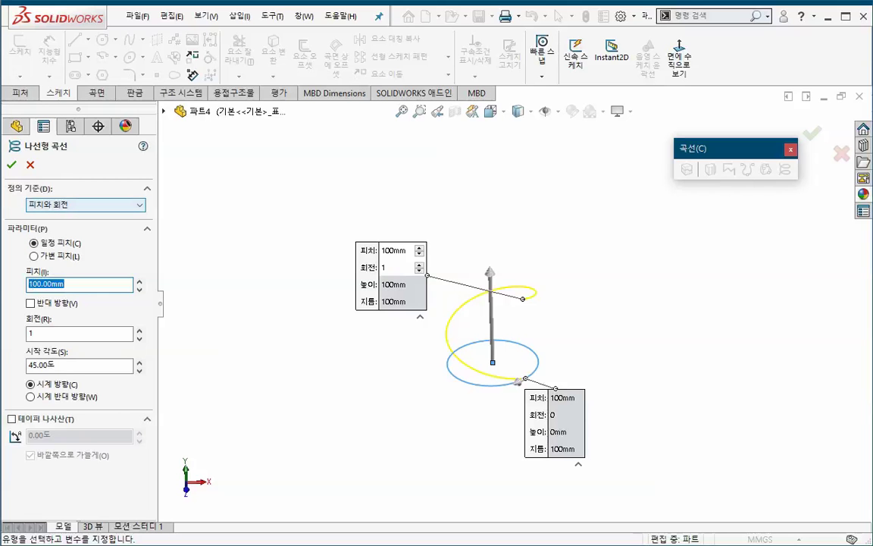
type("10")
key("Tab")
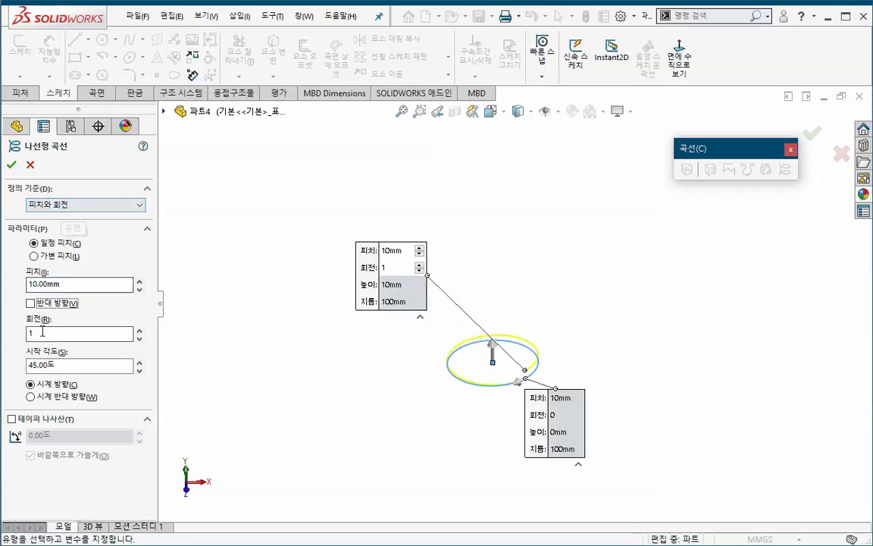
double_click(32, 332)
key("Tab")
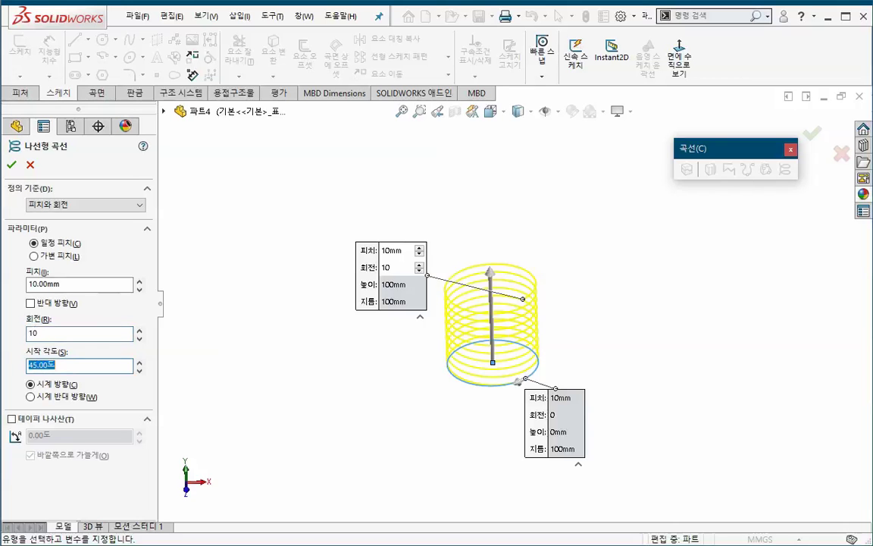
Zoom out on the 10-turn helix preview and move the upper callout to its left.
middle_click_drag(311, 374, 312, 316)
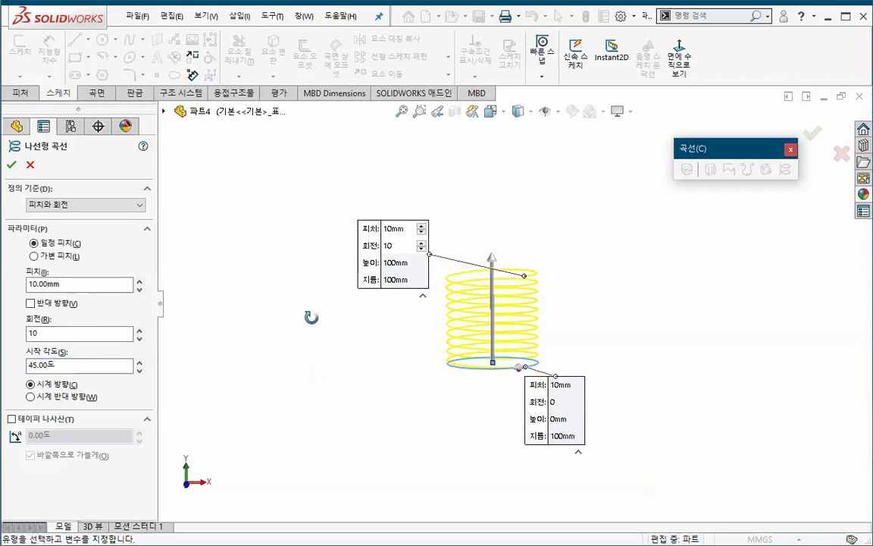
scroll(508, 404, "down", 2)
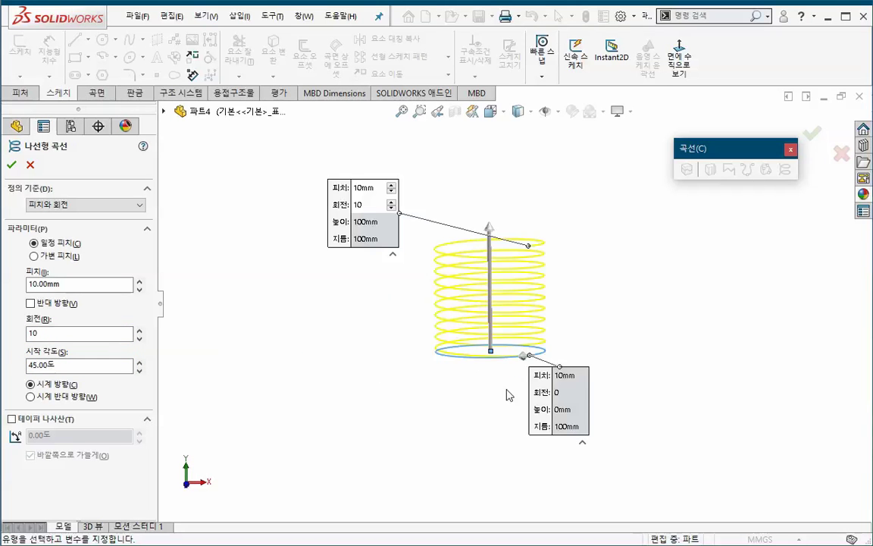
scroll(482, 333, "down", 1)
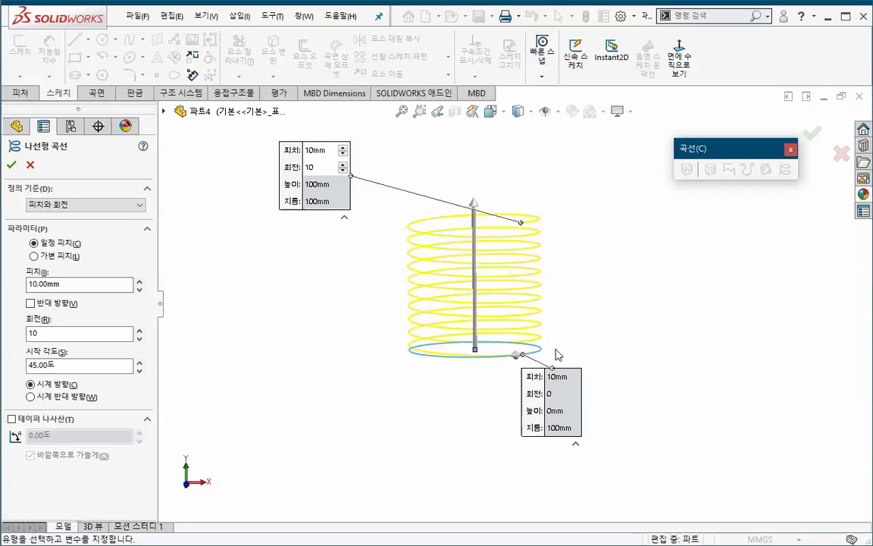
scroll(500, 314, "down", 2)
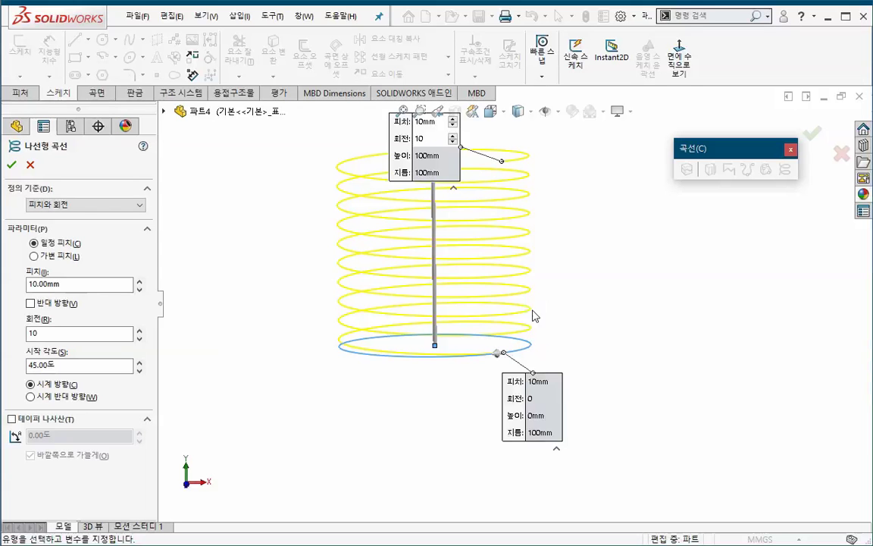
scroll(515, 302, "up", 2)
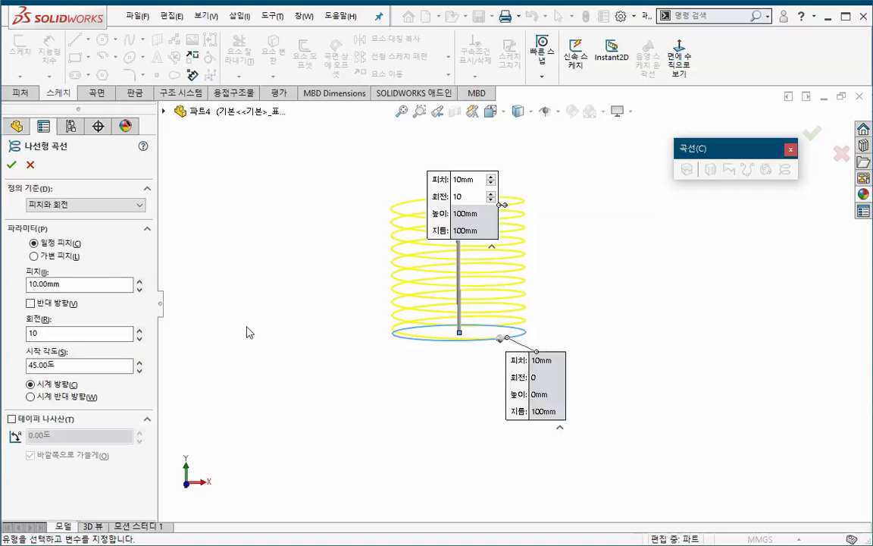
left_click_drag(484, 215, 360, 198)
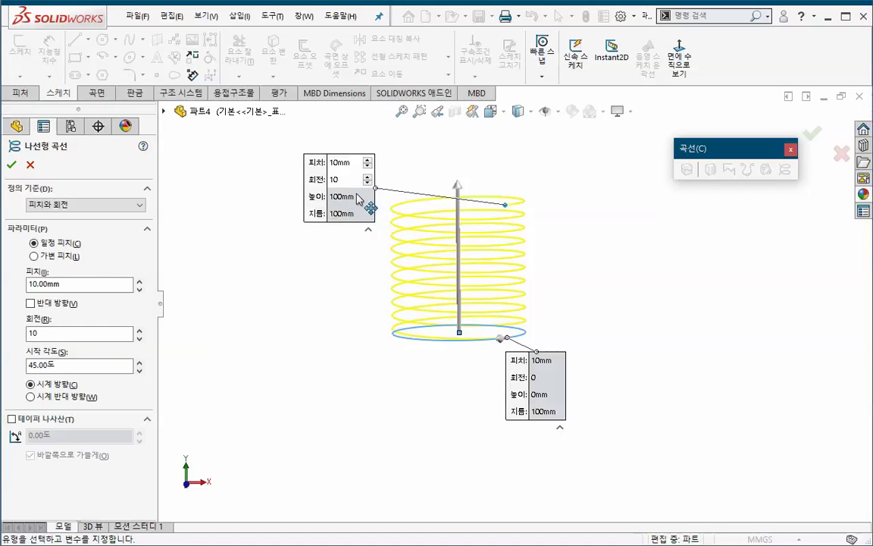
Toggle Reverse direction on and off, then set the start angle to 0°.
left_click(31, 303)
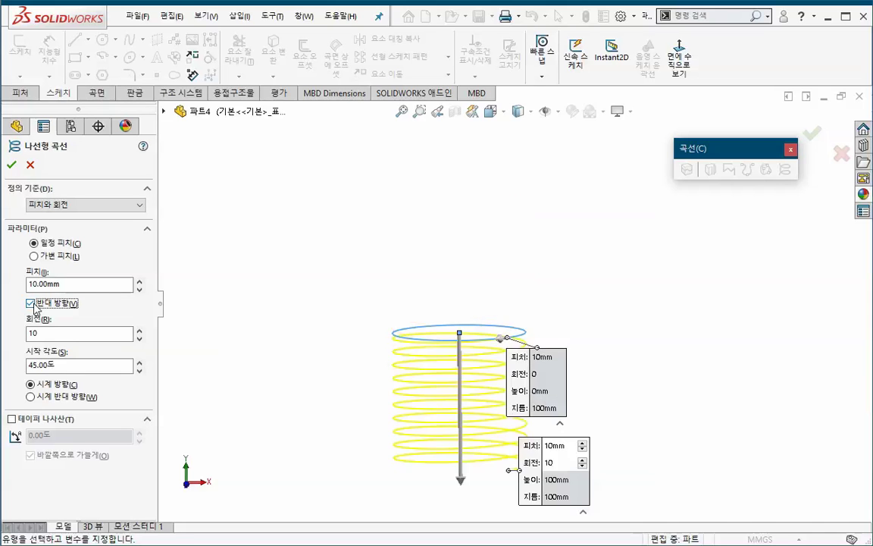
left_click(31, 303)
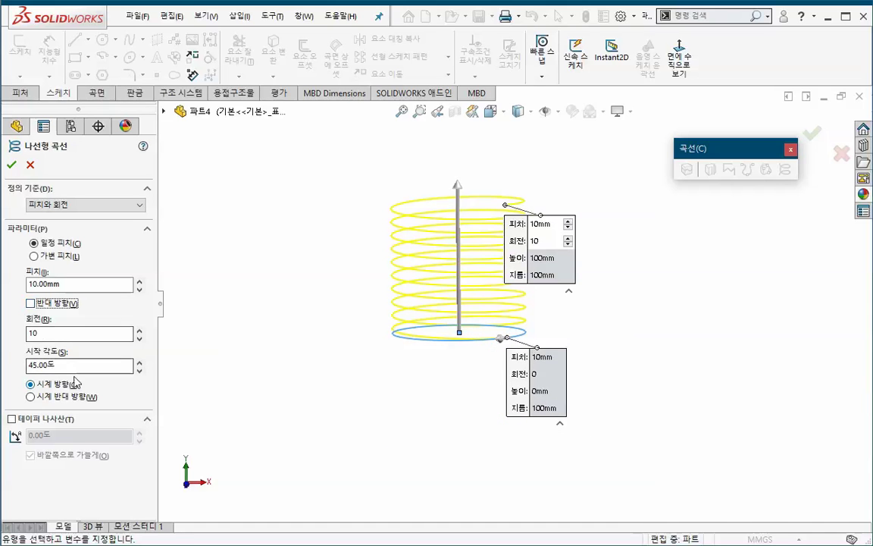
middle_click_drag(458, 399, 496, 358)
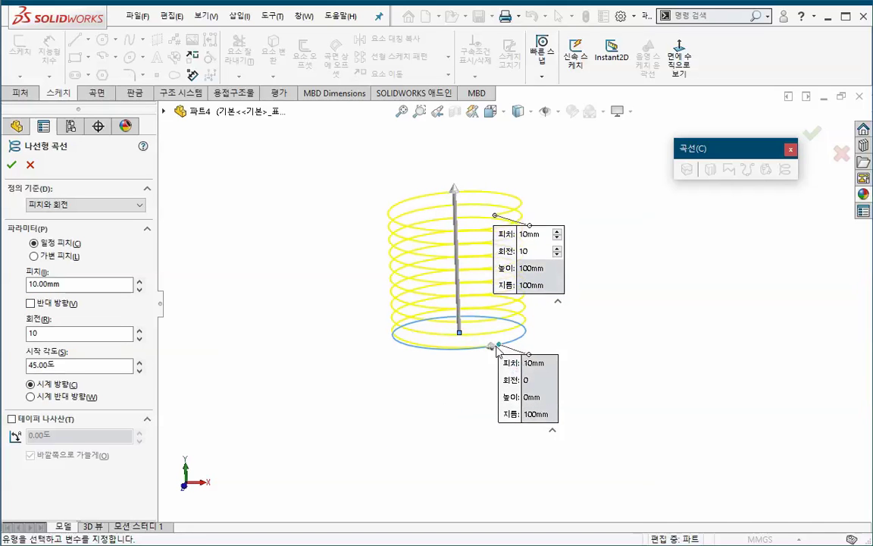
double_click(42, 364)
type("0")
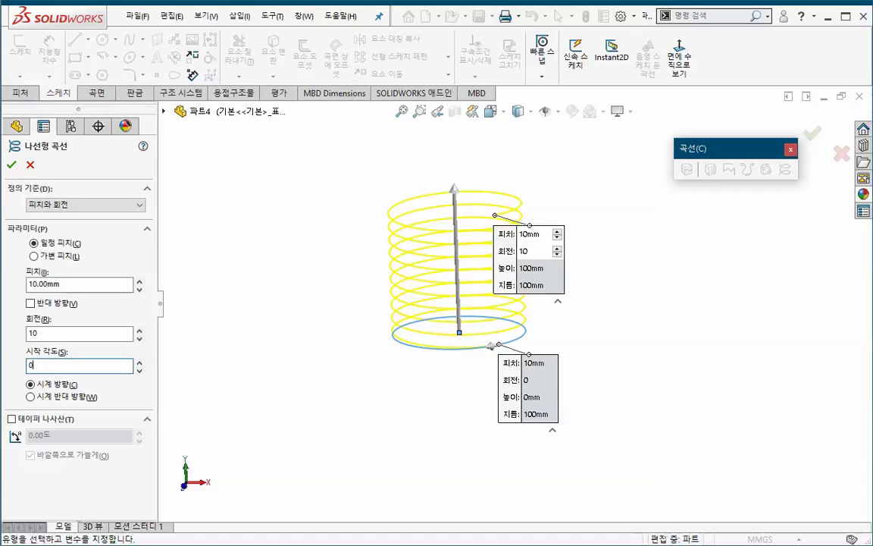
key("Tab")
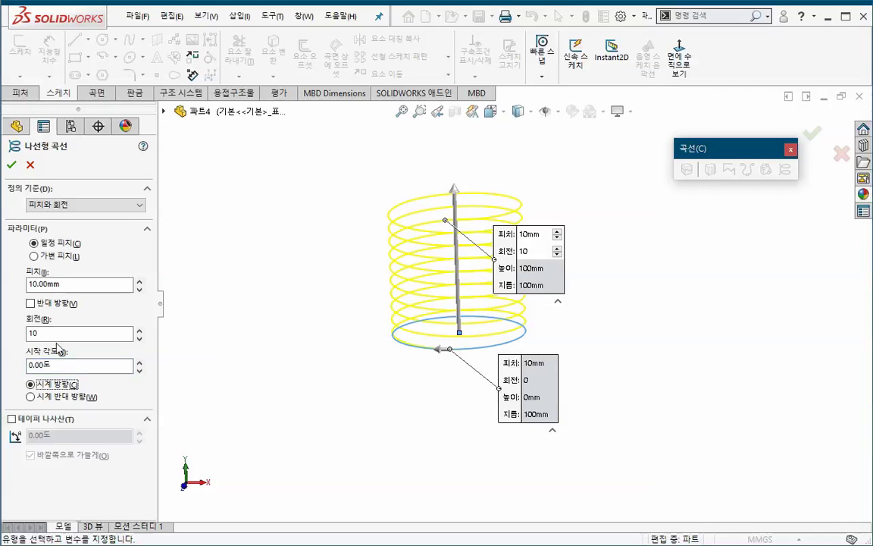
Turn on display of the reference planes and orbit to an isometric angle.
middle_click_drag(291, 406, 311, 417)
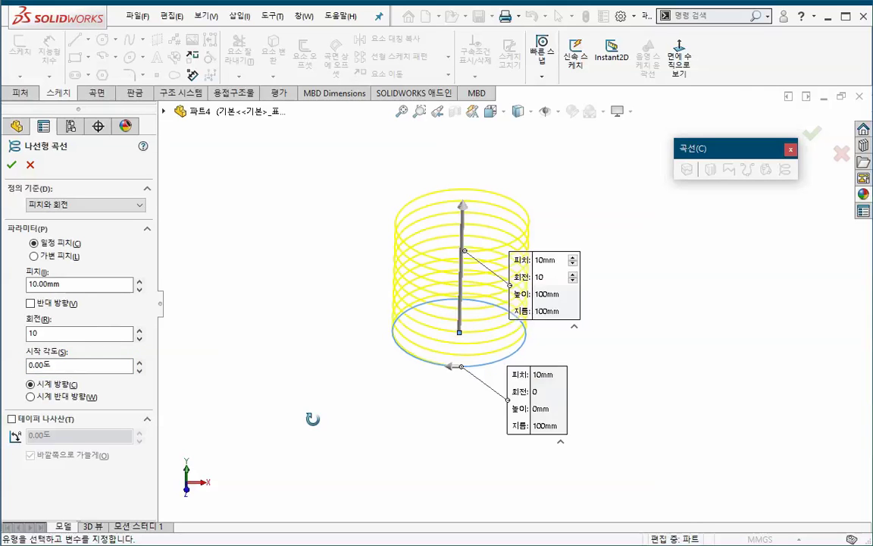
left_click(558, 111)
left_click(546, 129)
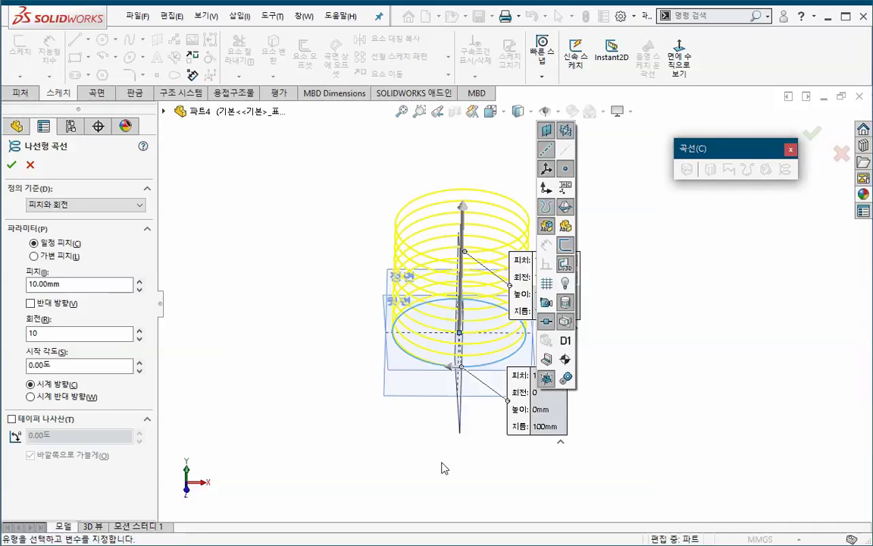
middle_click_drag(436, 454, 494, 438)
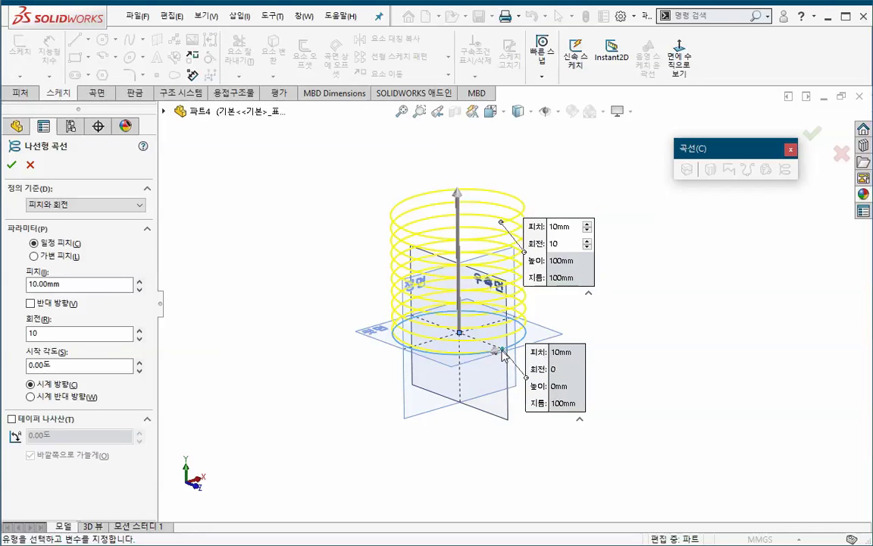
Try a 45° start angle, then return the start angle to 0°.
left_click(73, 369)
type("45")
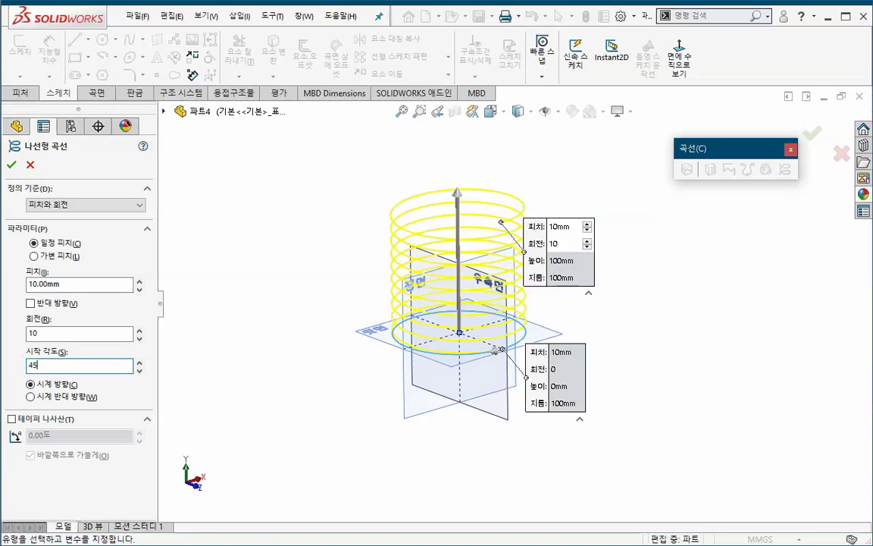
key("Tab")
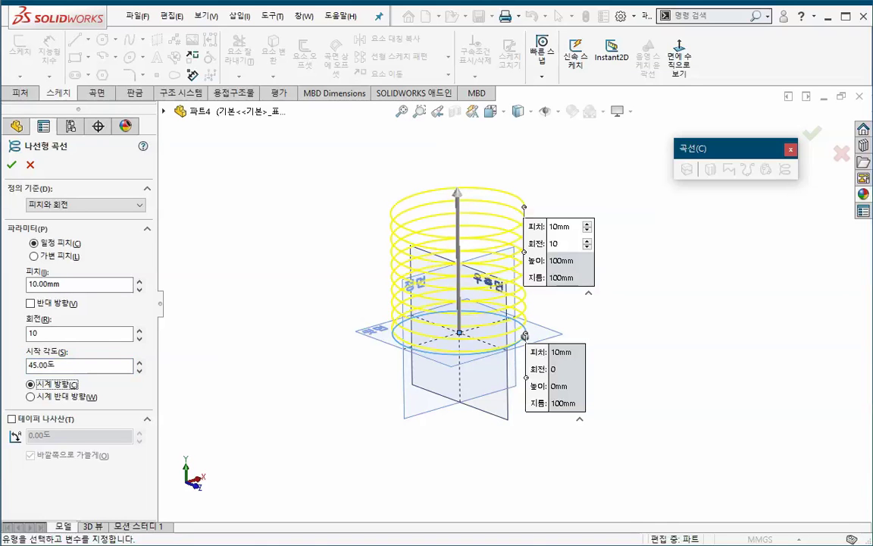
left_click_drag(551, 277, 607, 259)
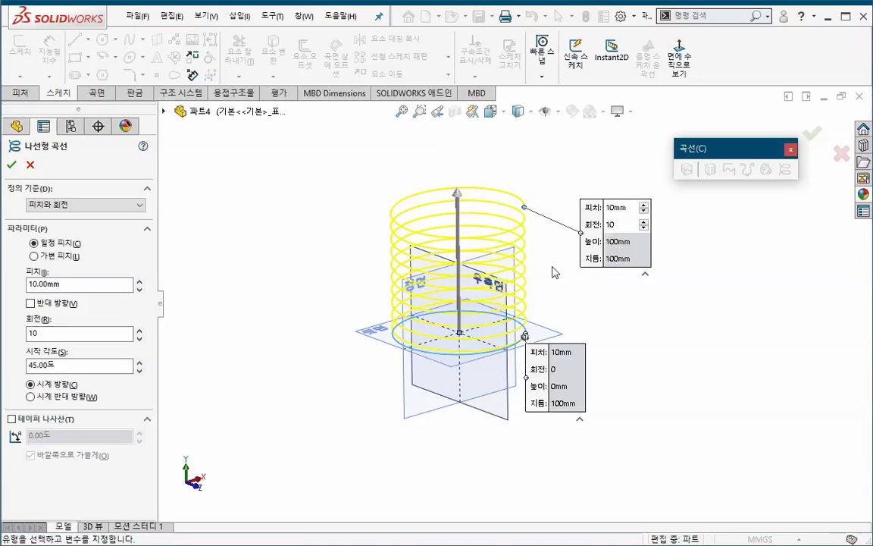
scroll(554, 273, "down", 1)
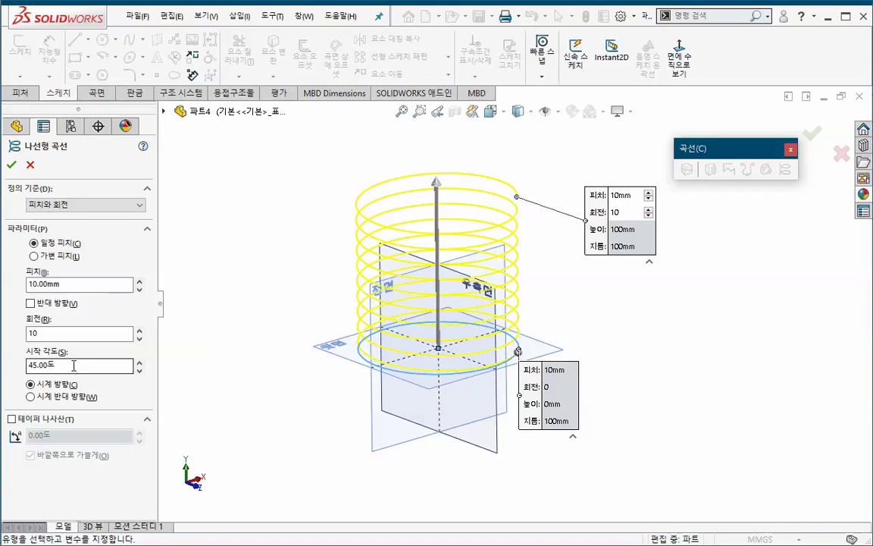
left_click_drag(76, 365, 21, 356)
type("0")
key("Tab")
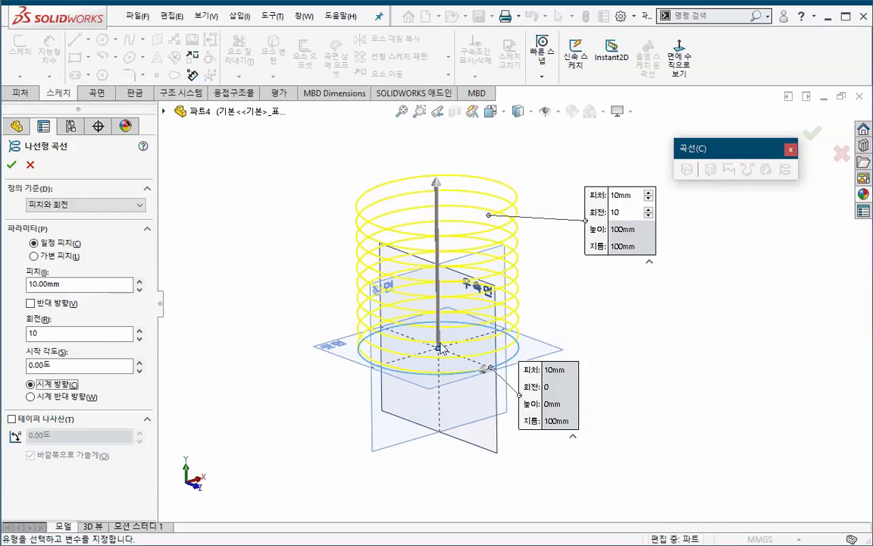
Try counterclockwise and a 10° inward taper, then revert to clockwise with taper off.
left_click(83, 398)
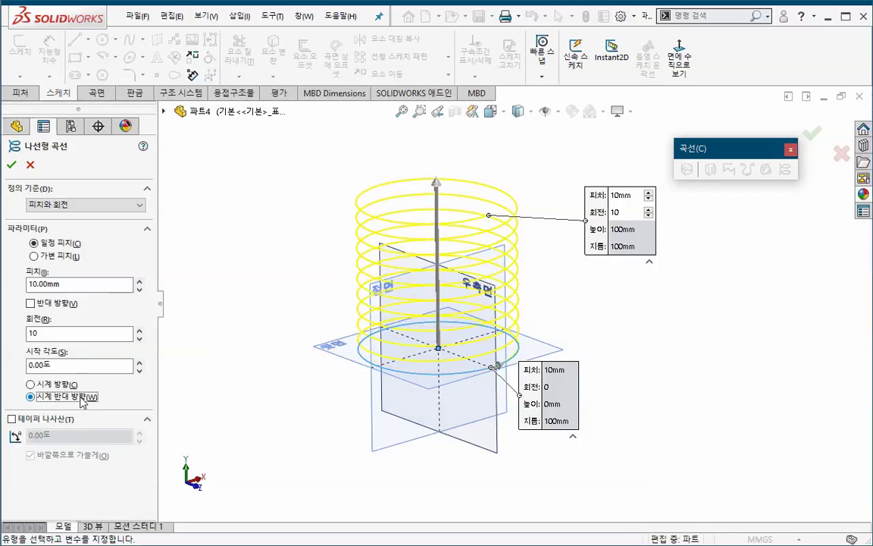
left_click(31, 384)
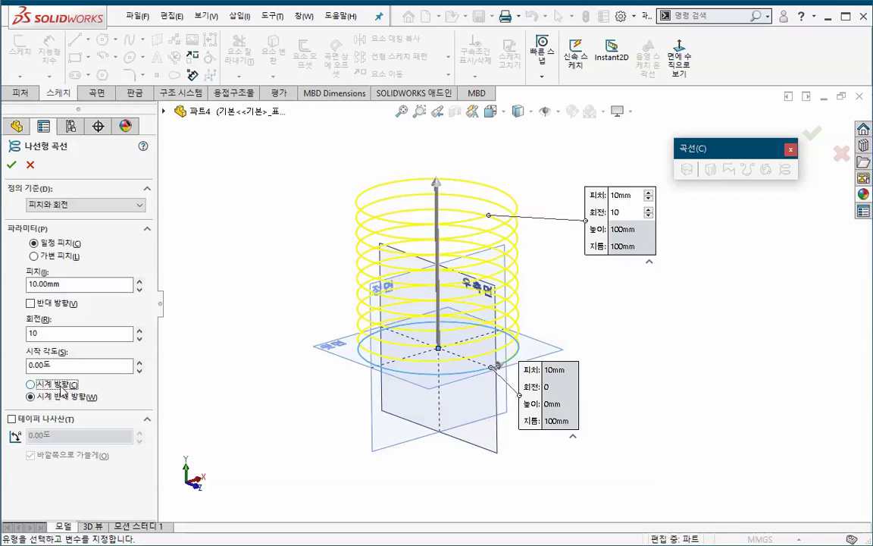
left_click(29, 419)
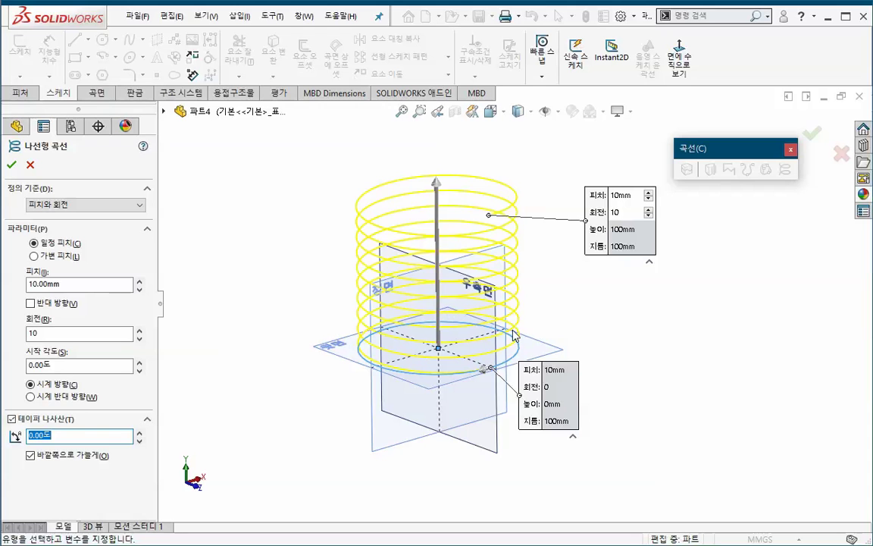
type("10")
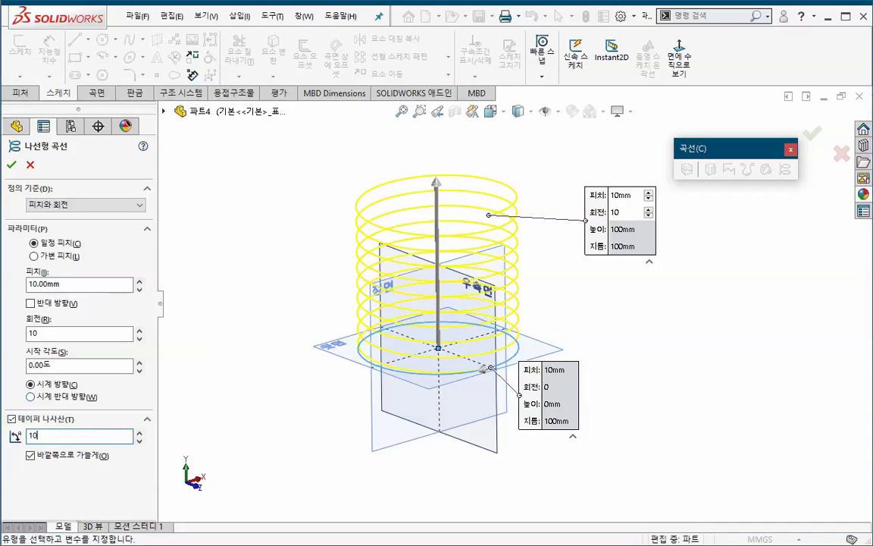
key("Tab")
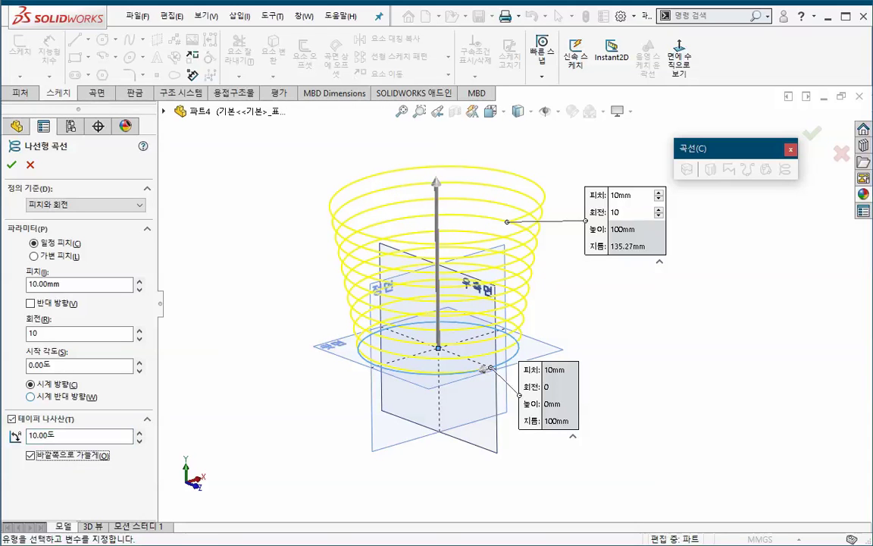
left_click(73, 455)
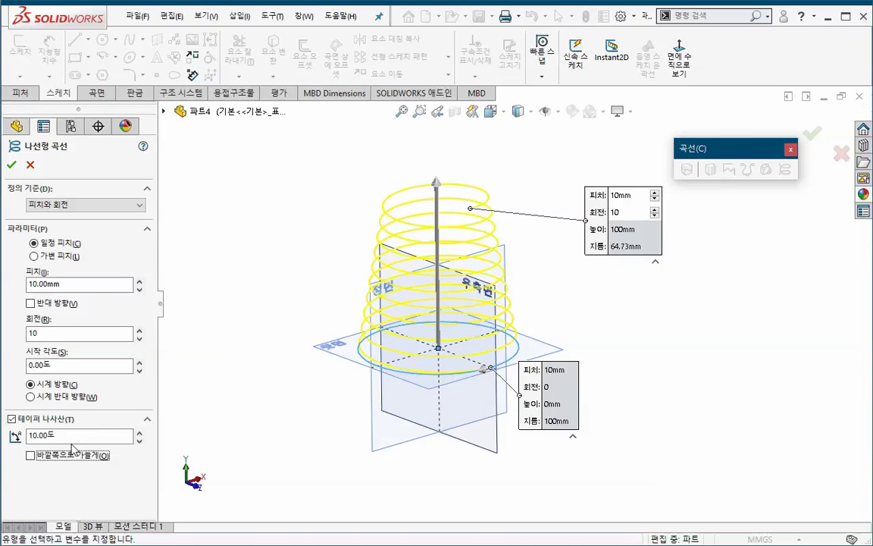
left_click(12, 419)
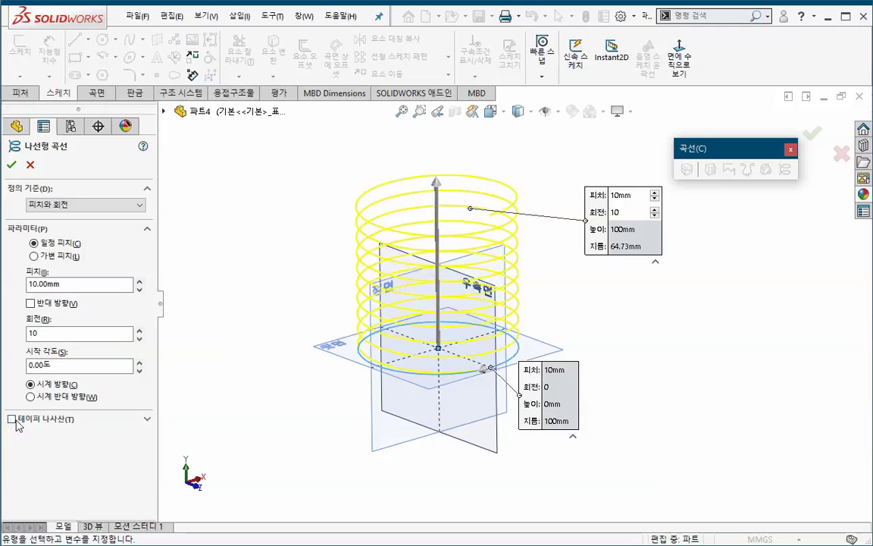
Define the helix by Height and Revolution: 200 mm height over 10 turns.
left_click(61, 205)
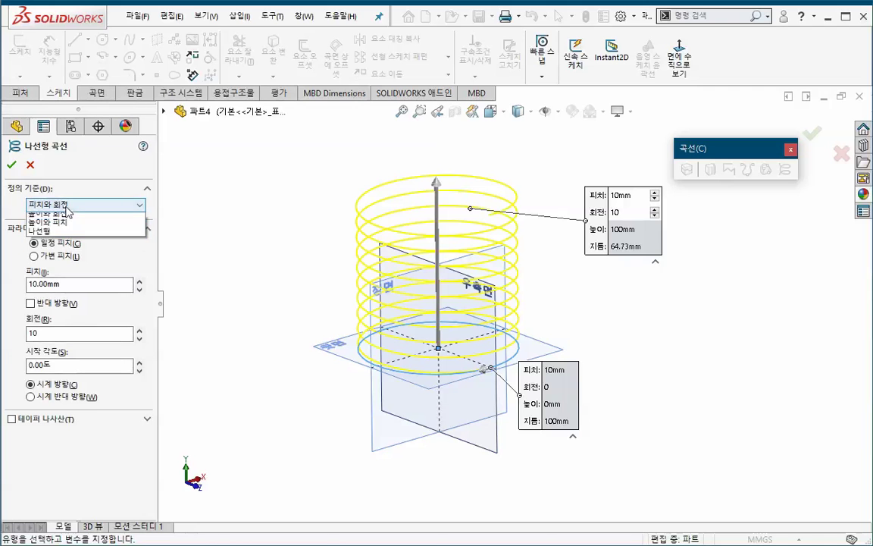
left_click(57, 225)
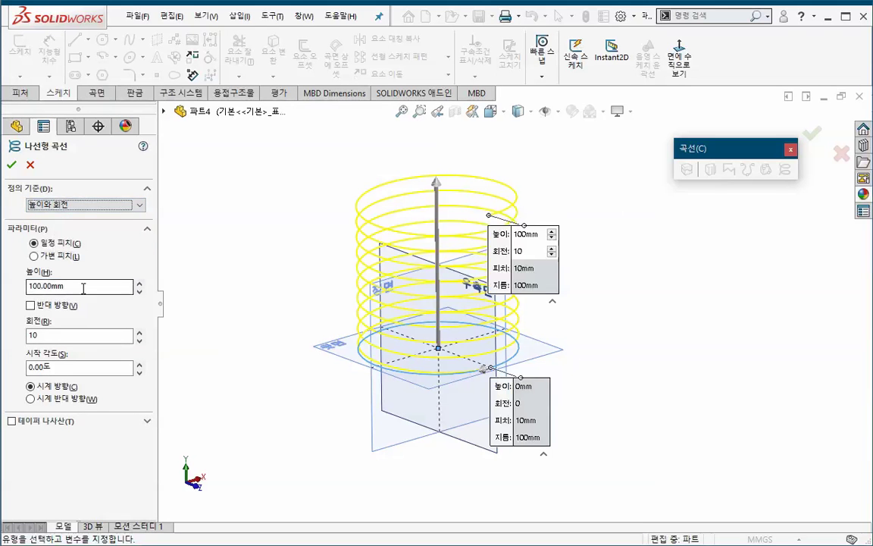
left_click_drag(83, 286, 16, 292)
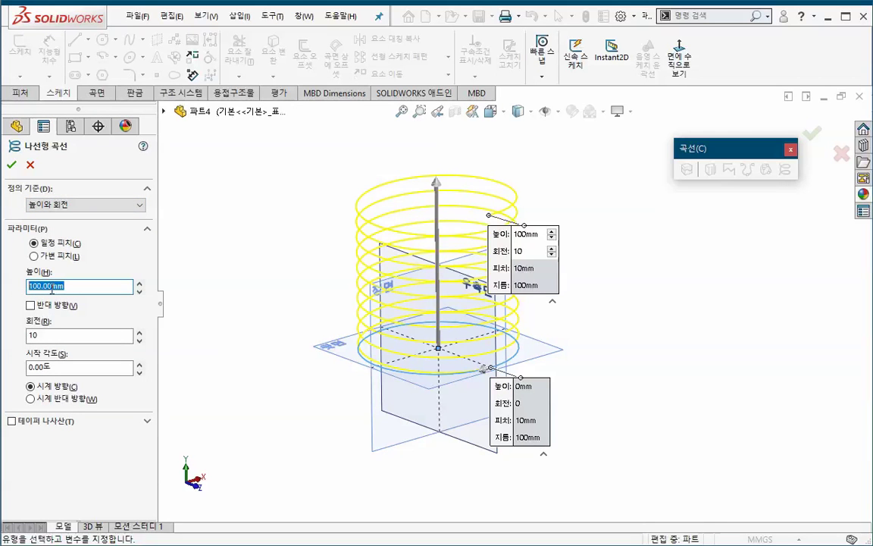
left_click(32, 334)
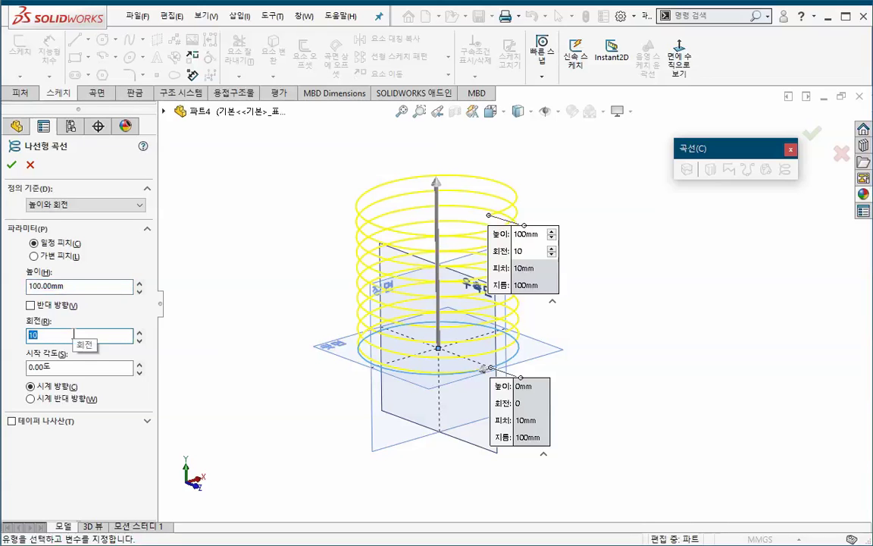
left_click_drag(83, 285, 4, 298)
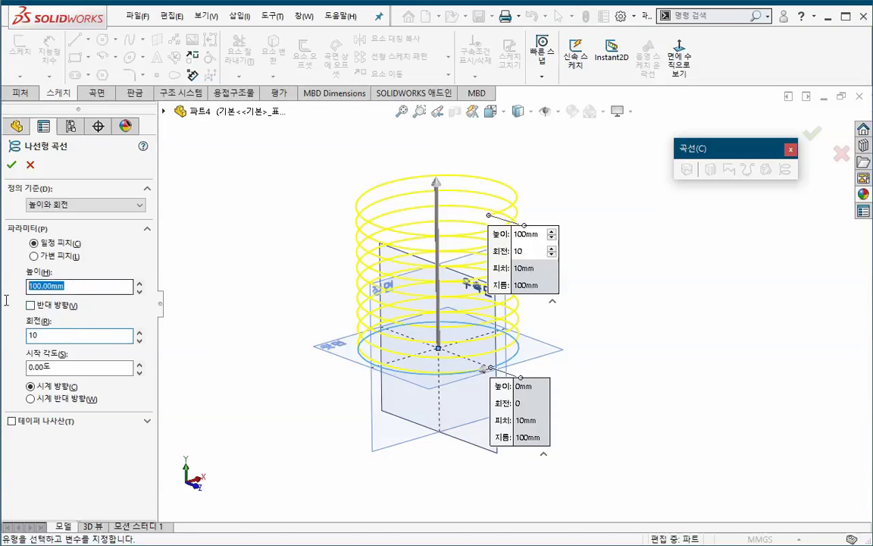
type("200")
key("Tab")
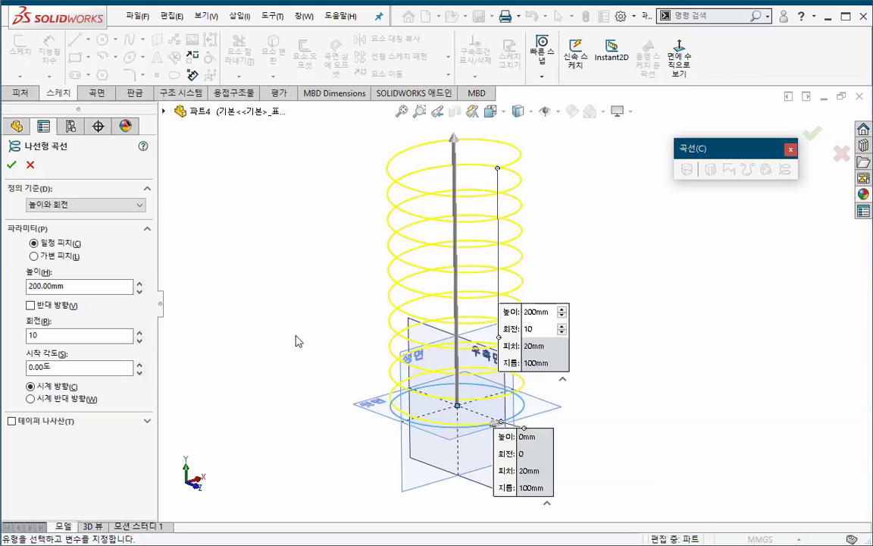
left_click(69, 203)
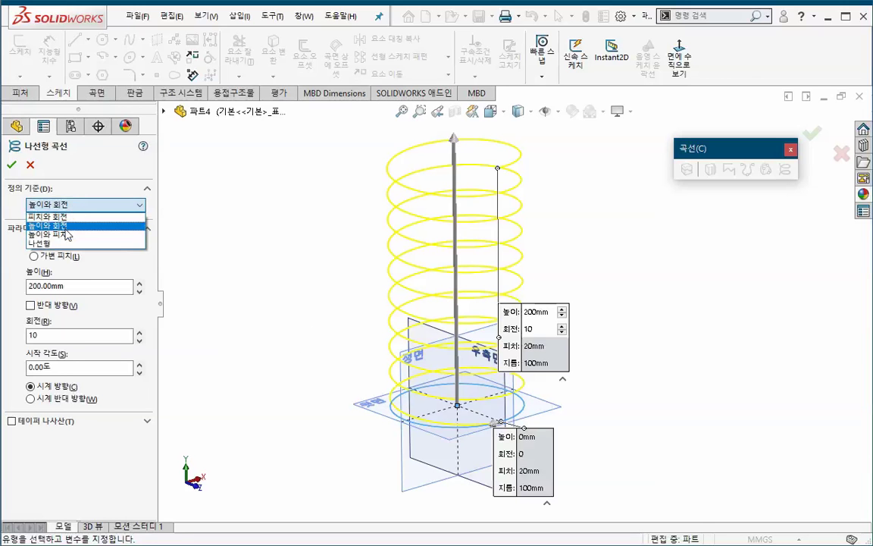
Try defining the helix by Height and Pitch with 10 mm, then 20 mm pitch.
left_click(66, 234)
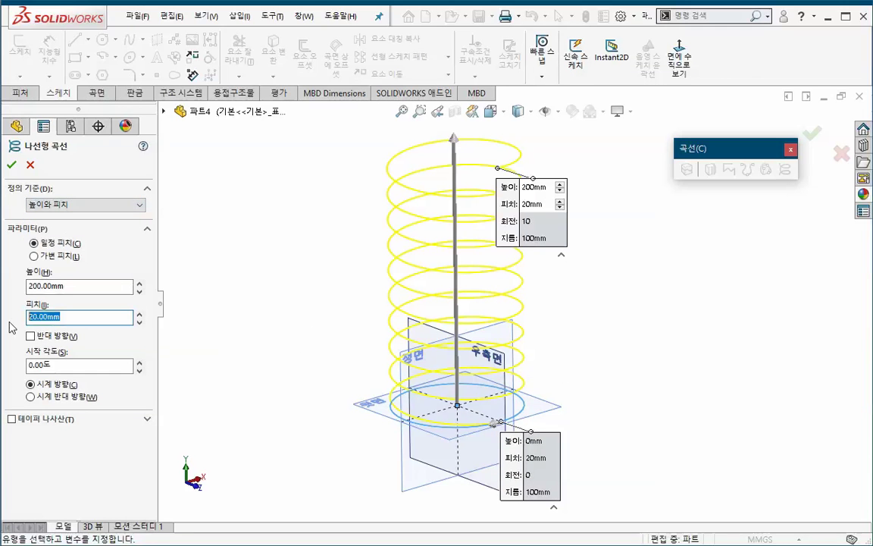
type("10")
key("Return")
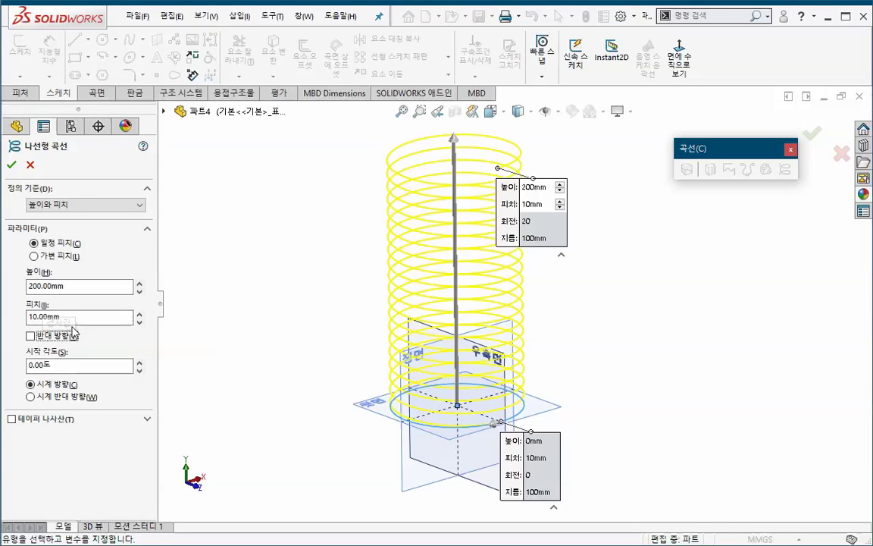
left_click_drag(68, 316, 11, 319)
type("20")
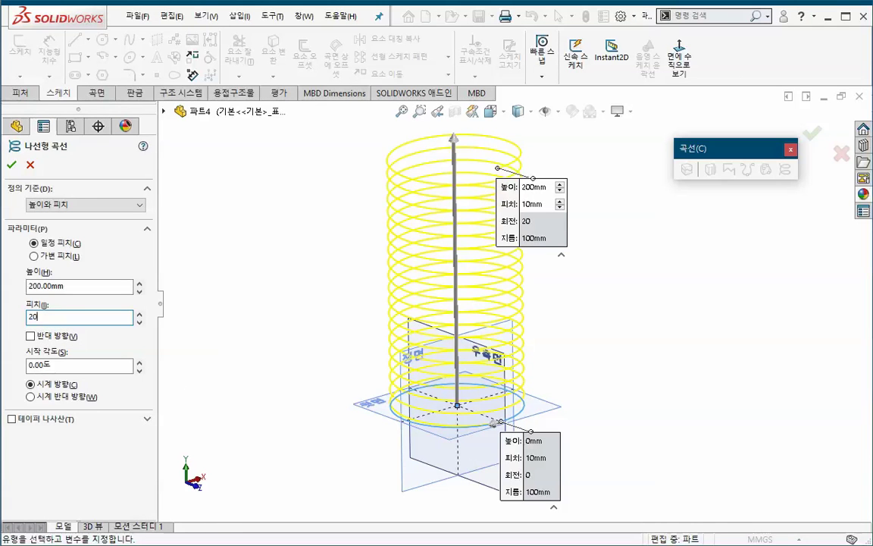
key("Tab")
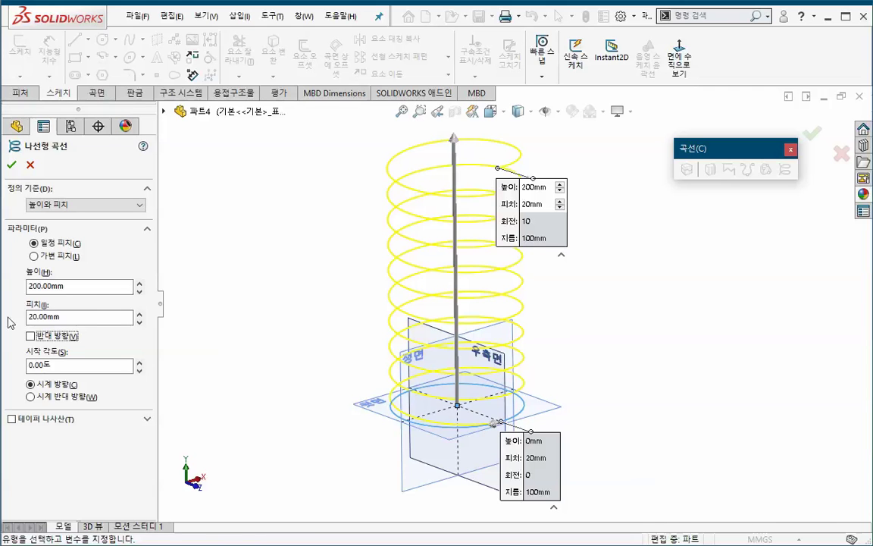
key("z")
key("z")
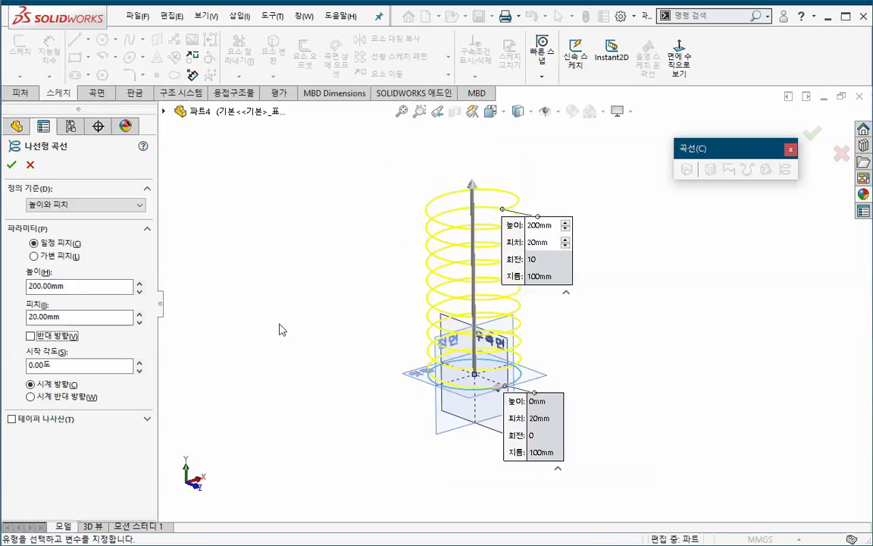
Return to Pitch and Revolution with 10 mm pitch and switch to Variable Pitch.
left_click(106, 205)
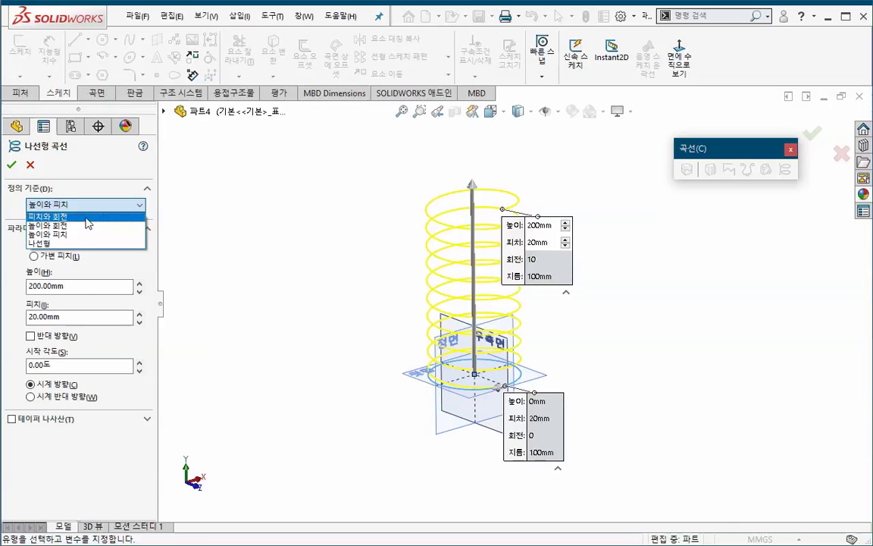
left_click(75, 217)
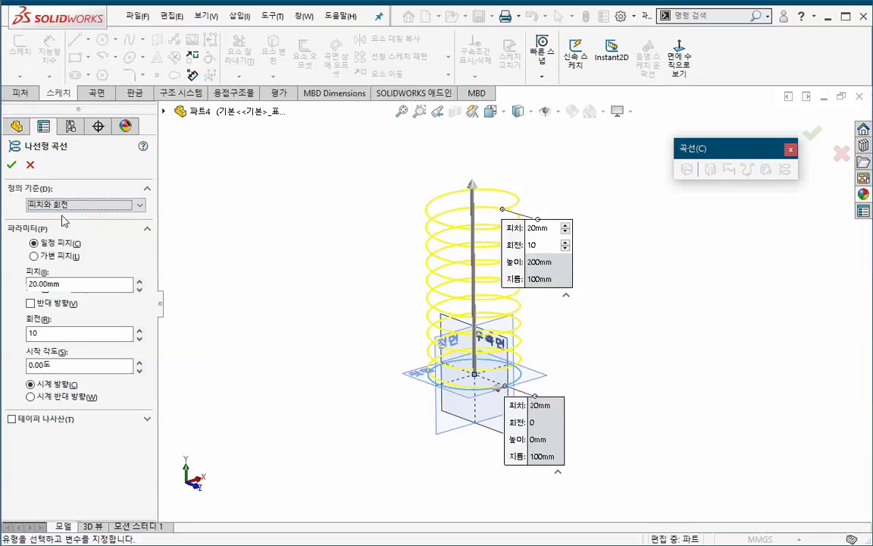
left_click(62, 283)
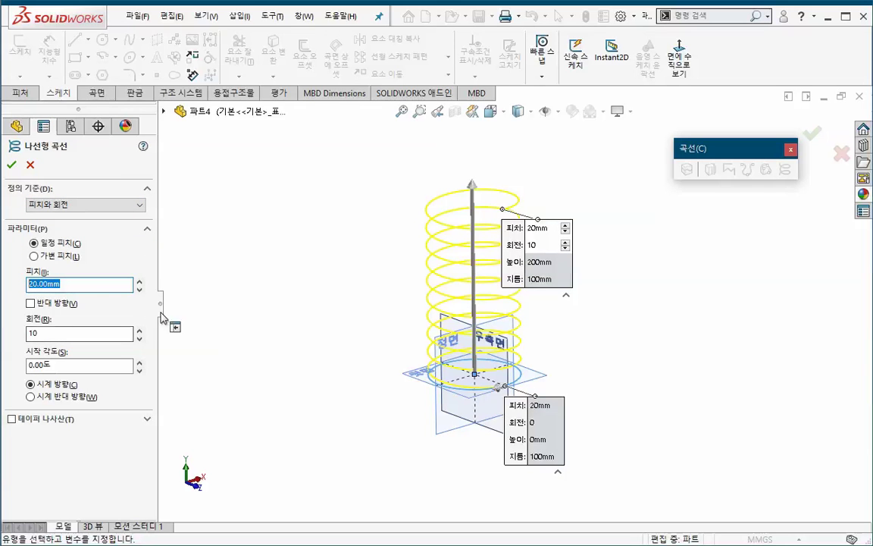
type("10")
key("Return")
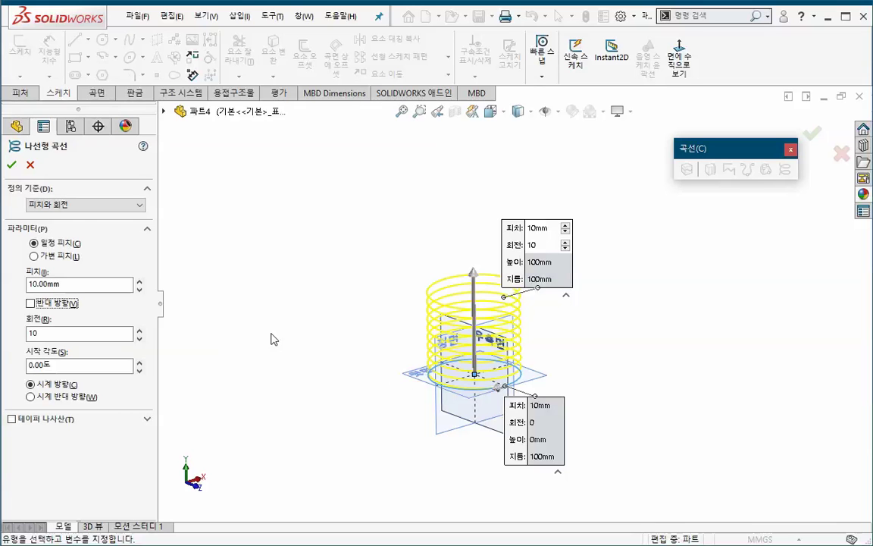
left_click(34, 257)
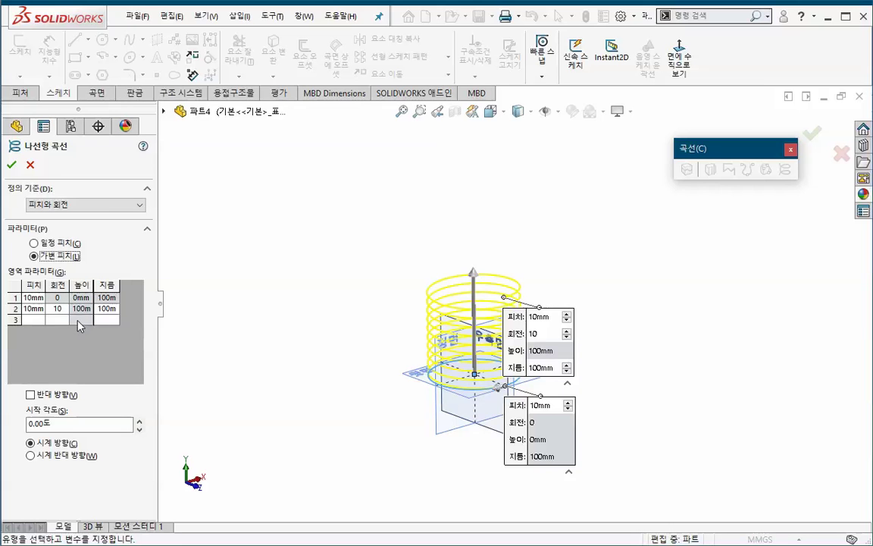
Cycle through the helix definition methods, ending on Pitch and Revolution.
left_click(76, 204)
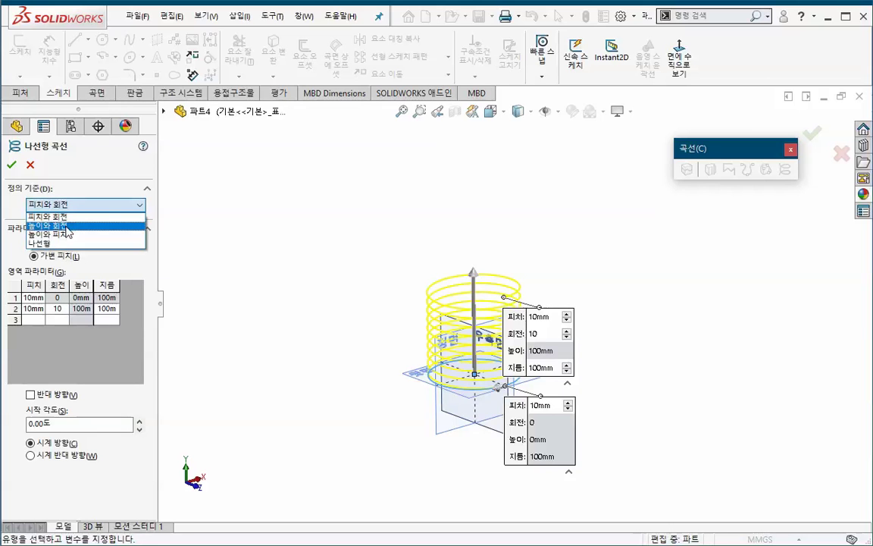
left_click(67, 226)
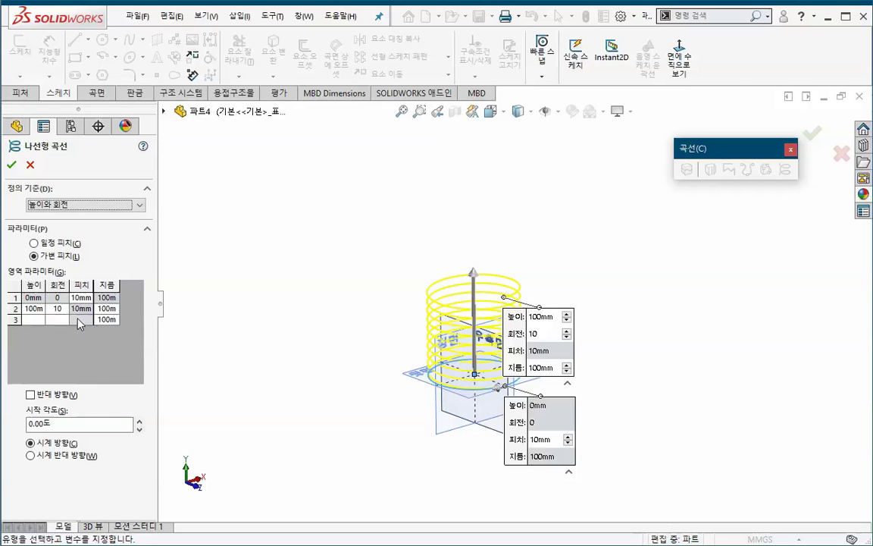
left_click(76, 205)
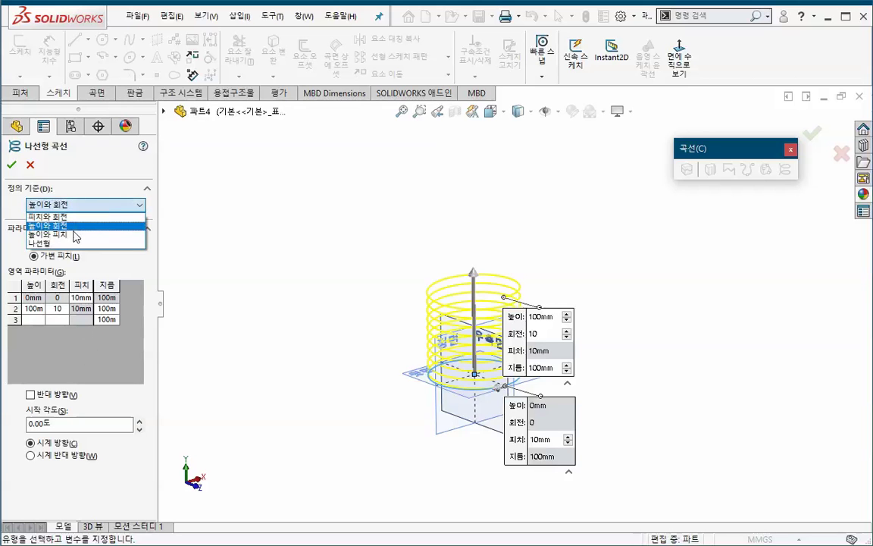
left_click(74, 235)
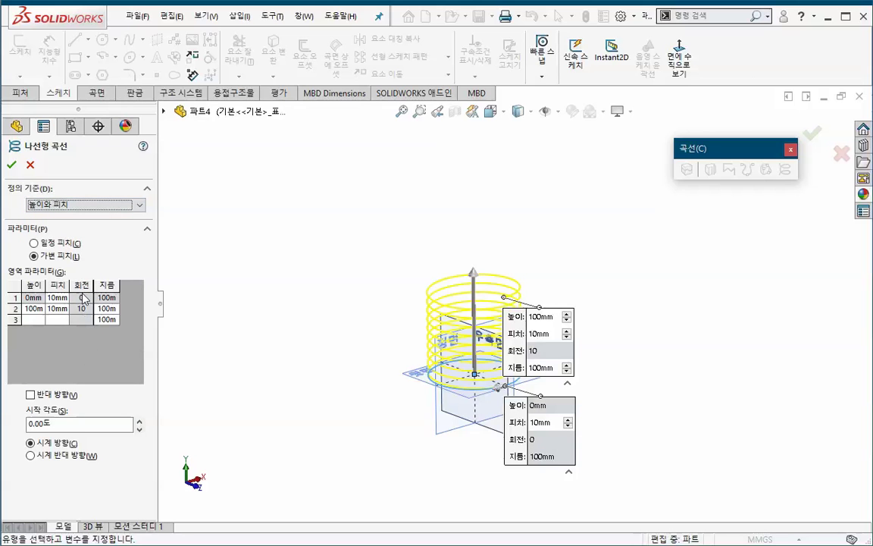
left_click(76, 205)
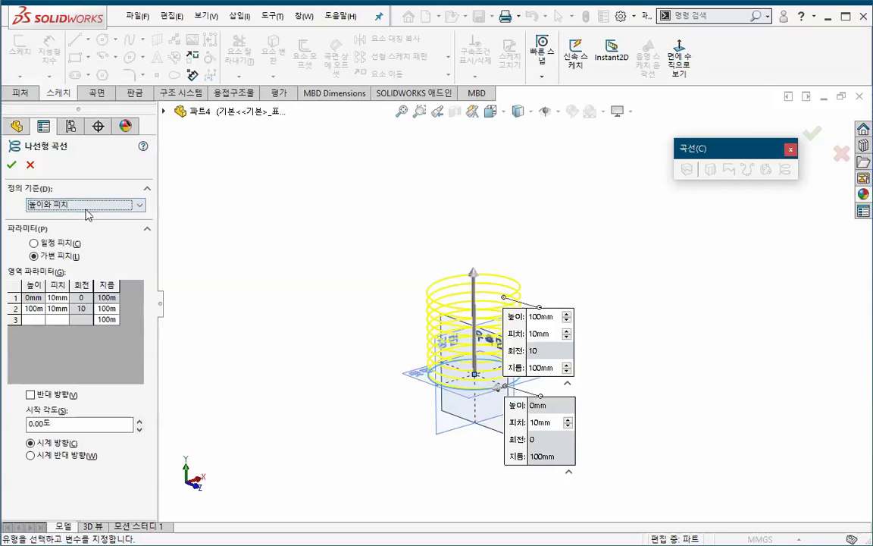
left_click(64, 216)
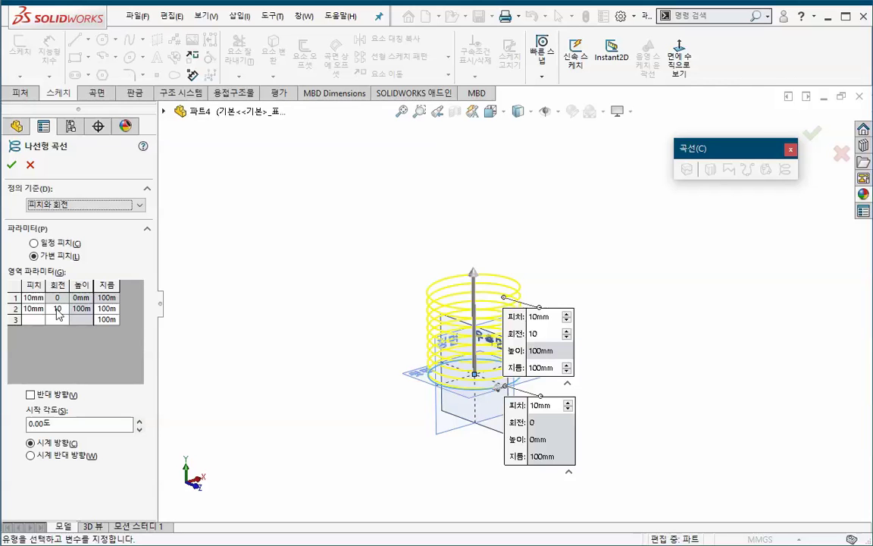
Set region 3 to 1 mm pitch and 20 revolutions, and rearrange the region callouts.
left_click(63, 320)
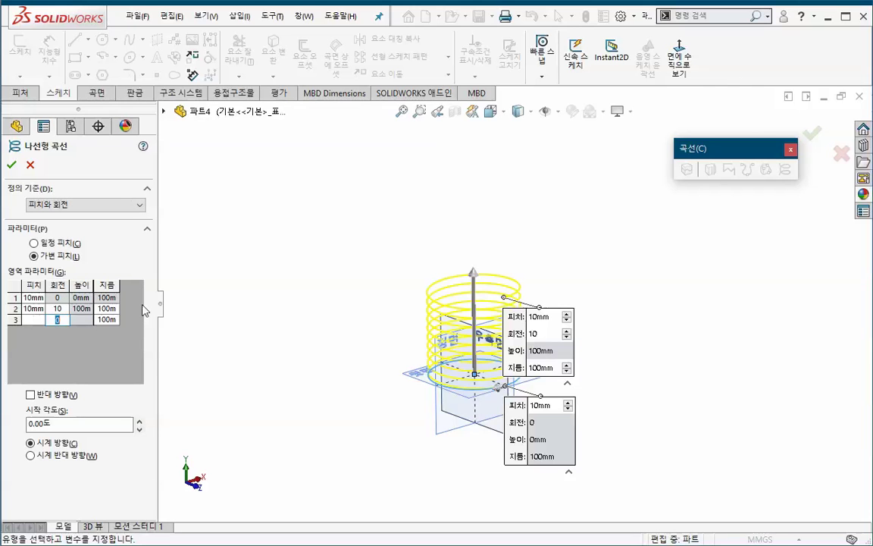
type("0")
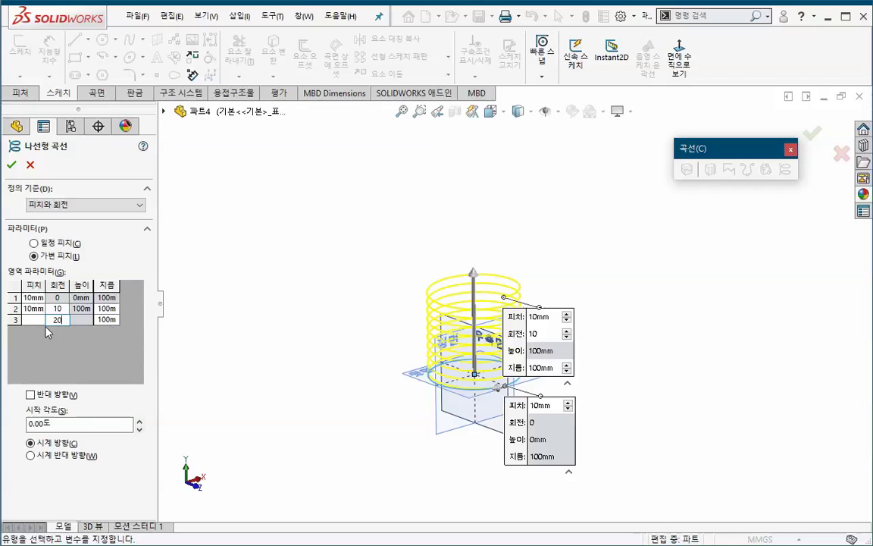
left_click(34, 320)
type("1")
key("Return")
left_click_drag(524, 352, 315, 338)
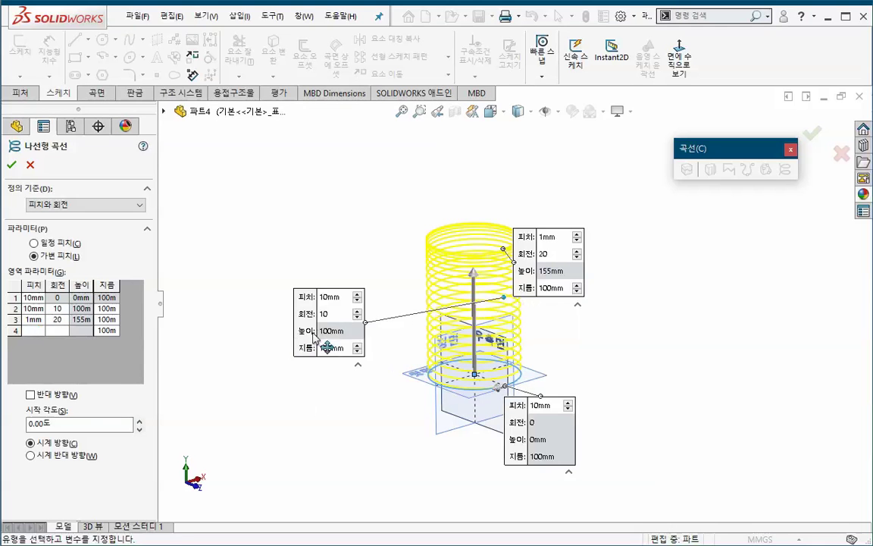
left_click_drag(545, 287, 580, 260)
left_click_drag(530, 414, 575, 400)
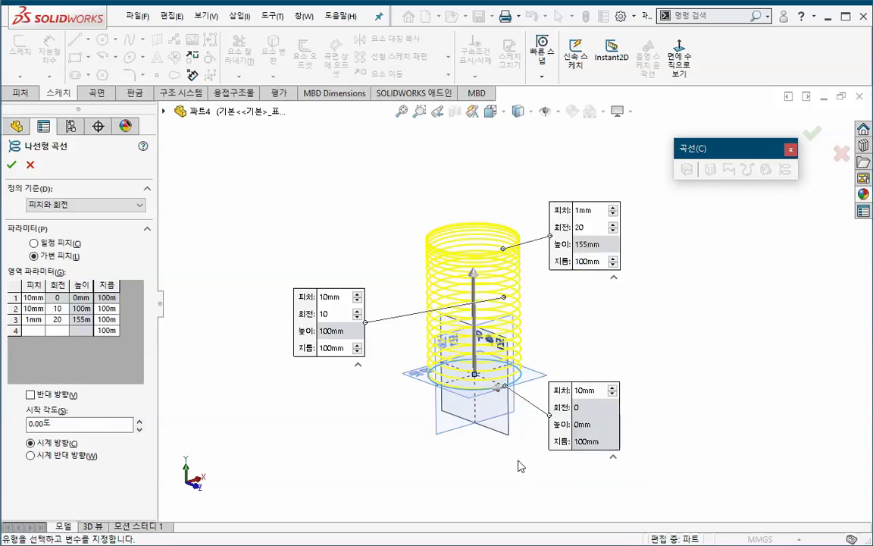
middle_click_drag(519, 465, 479, 450, "ctrl")
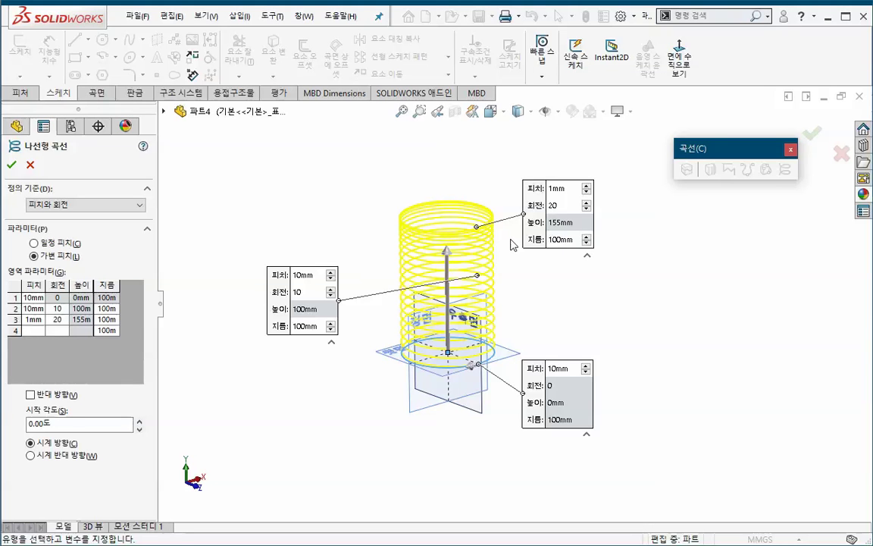
Try a 50 mm diameter for regions 2 and 3.
left_click(113, 312)
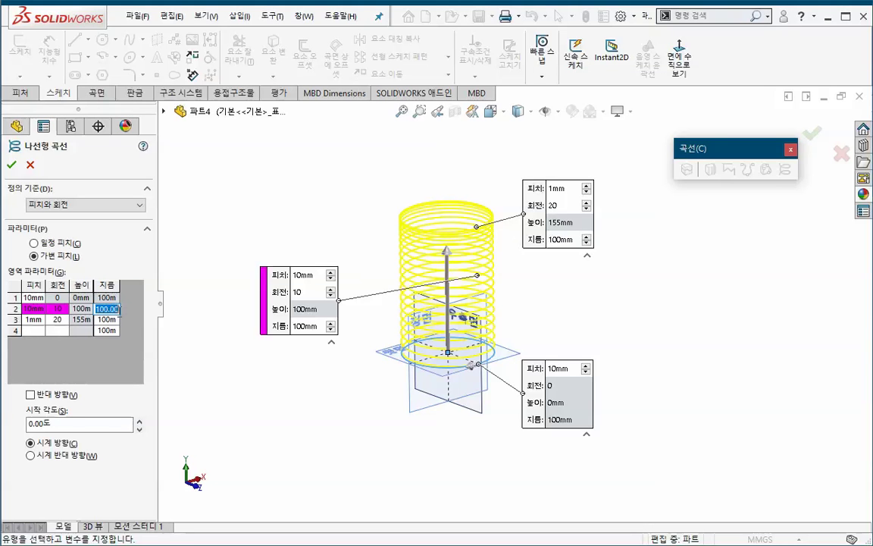
type("50")
key("Tab")
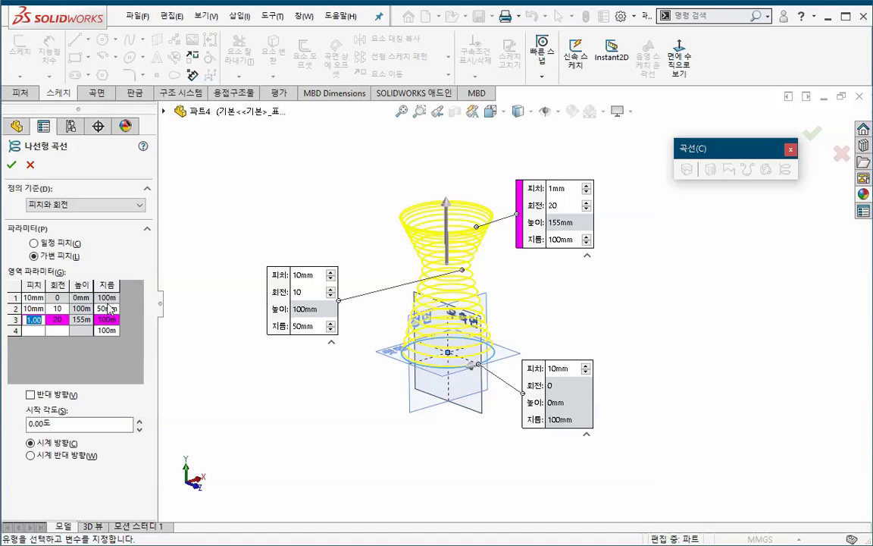
key("Return")
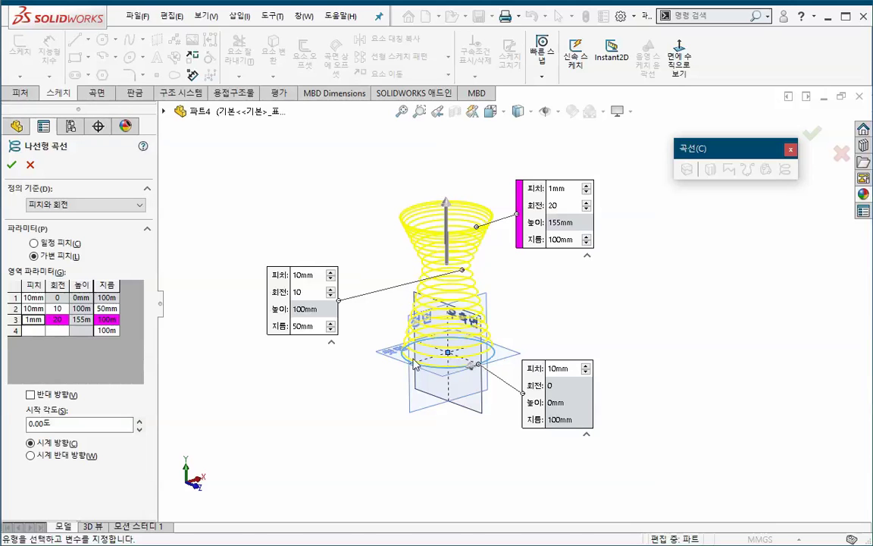
left_click(111, 322)
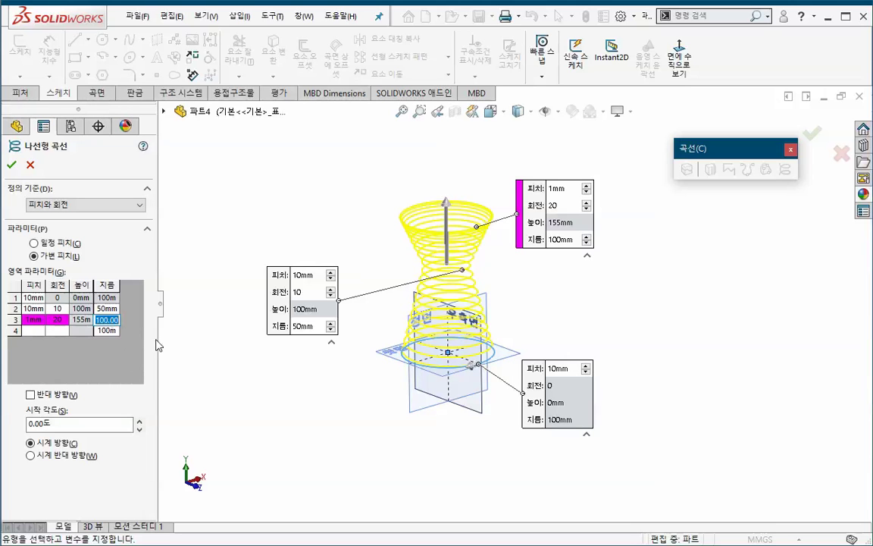
type("50")
key("Tab")
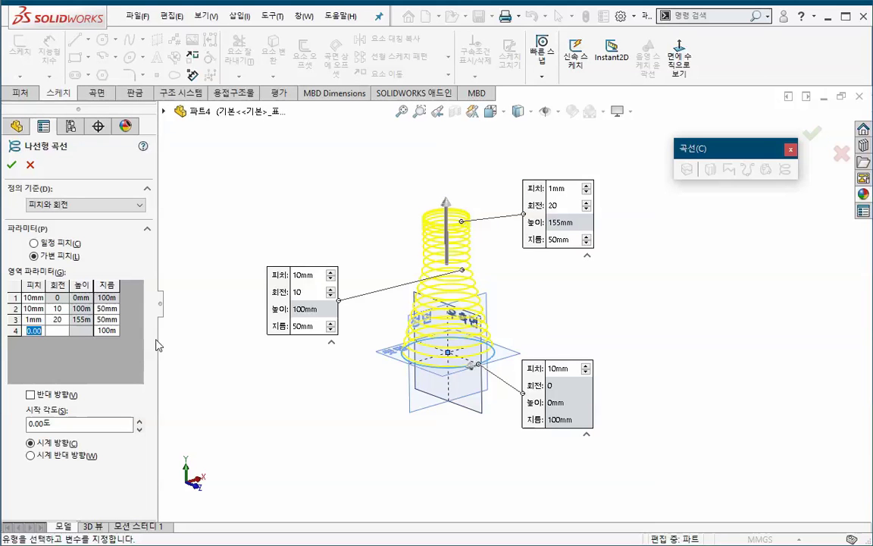
Set the diameters of regions 2 and 3 back to 100 mm.
left_click(108, 309)
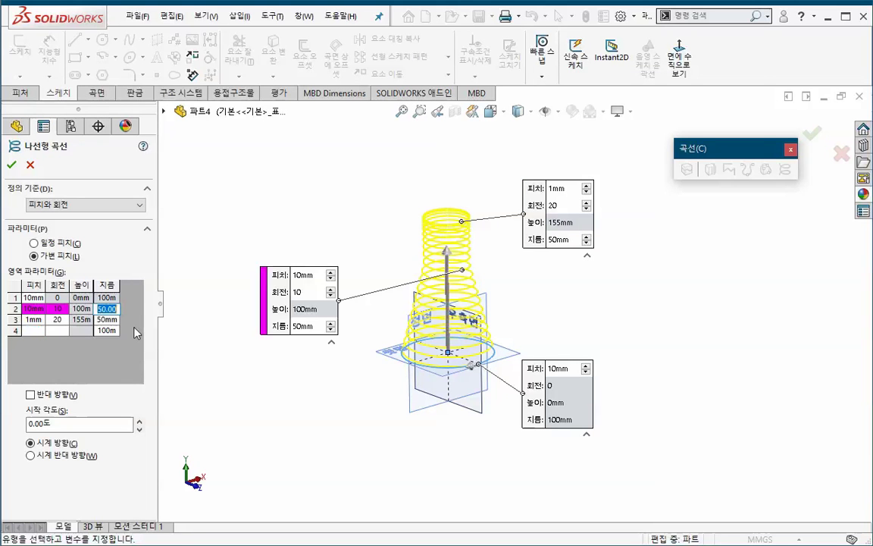
type("100")
key("Tab")
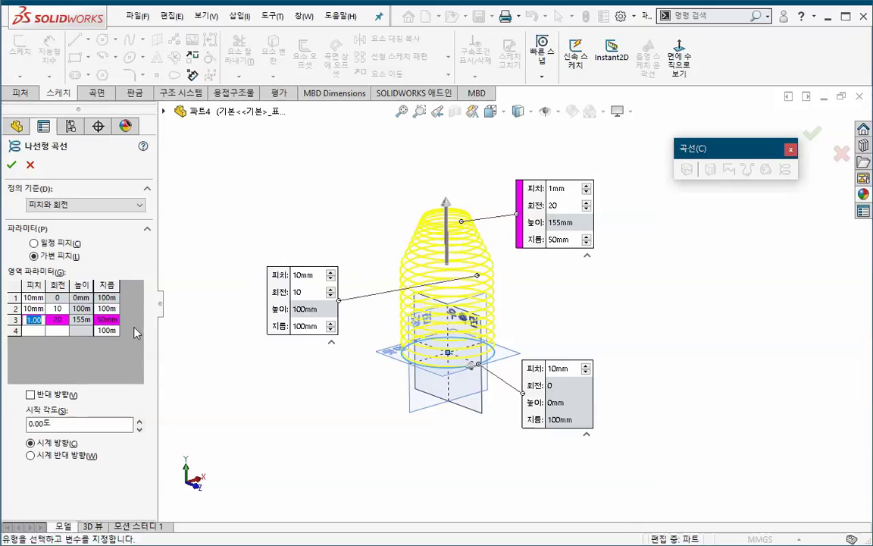
left_click(117, 320)
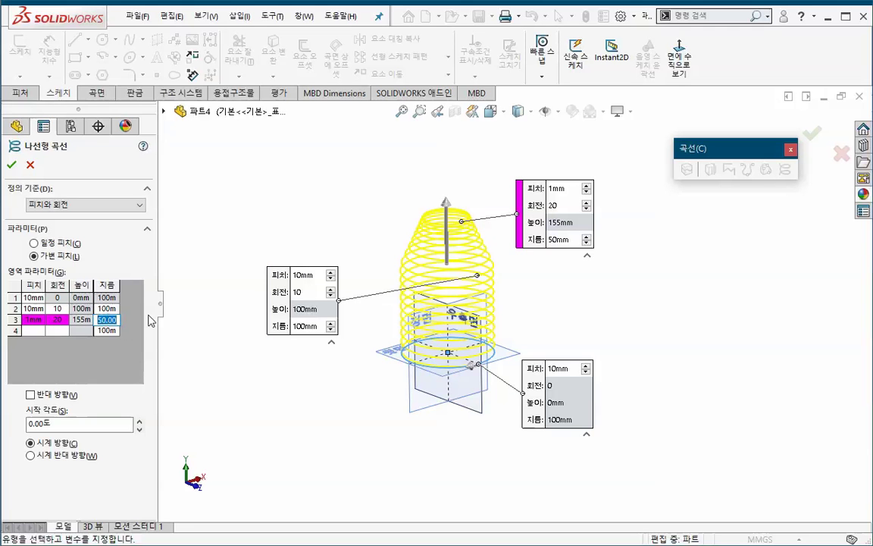
type("100")
key("Tab")
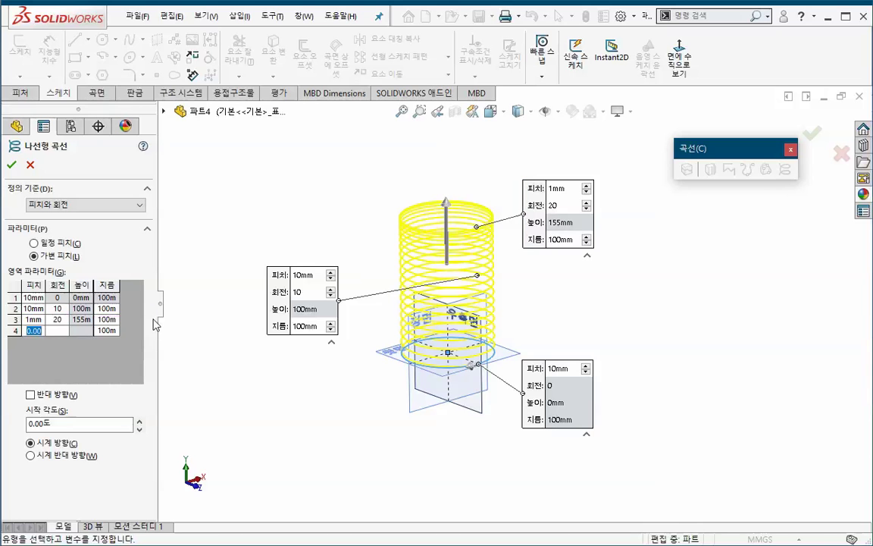
Finish the helix as 나선형 곡선1 and hide all reference planes.
left_click(12, 165)
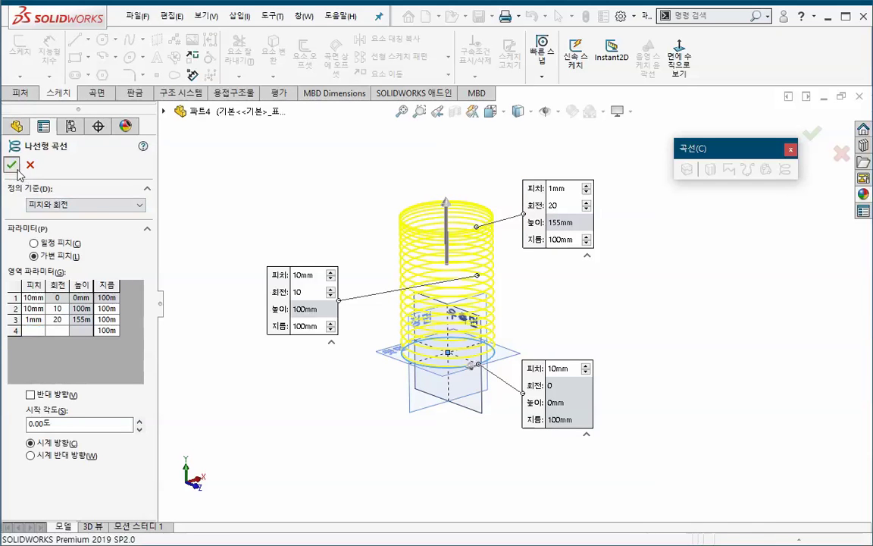
left_click(18, 171)
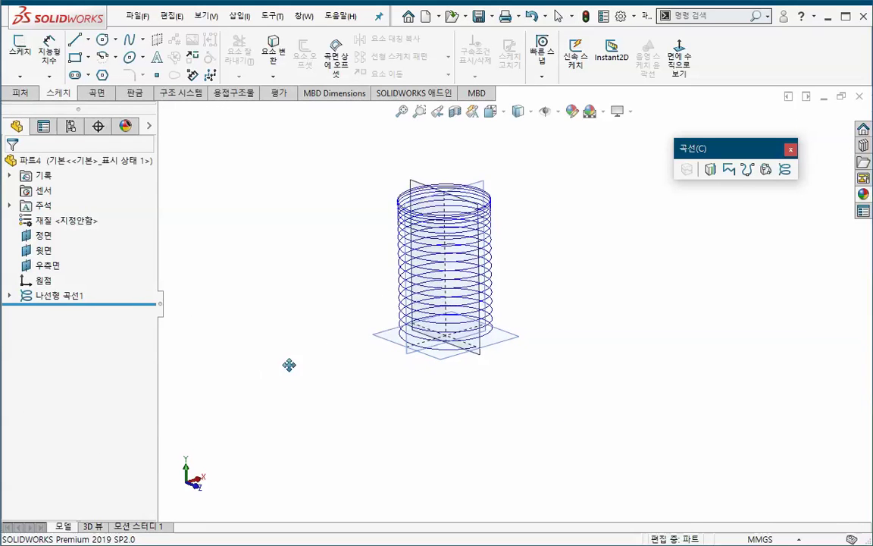
left_click(556, 114)
left_click(565, 132)
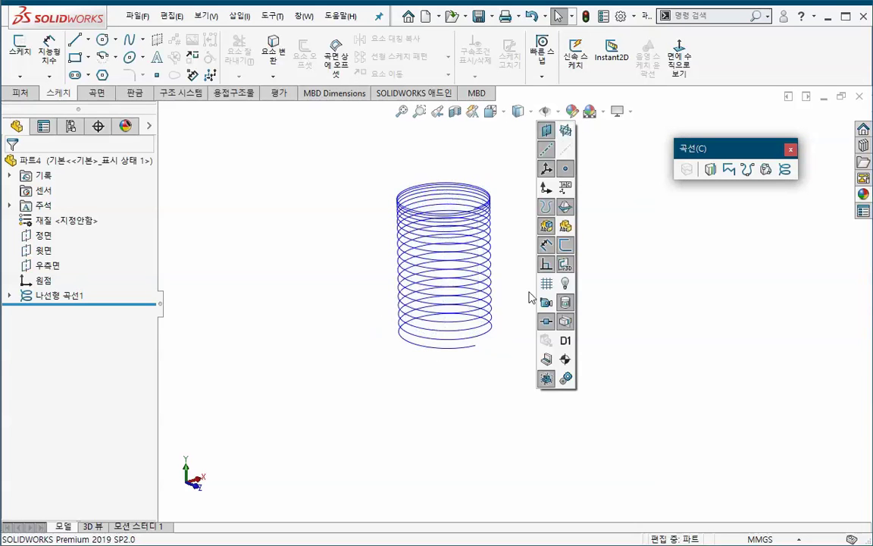
Show the helix's base sketch 스케치1, then start and cancel a new helix from it.
left_click(9, 296)
right_click(70, 311)
left_click(82, 282)
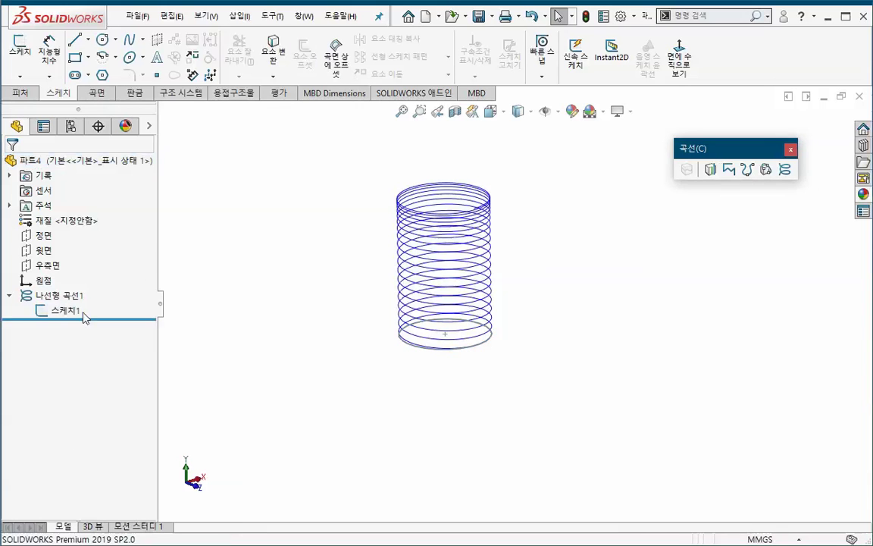
left_click(68, 311)
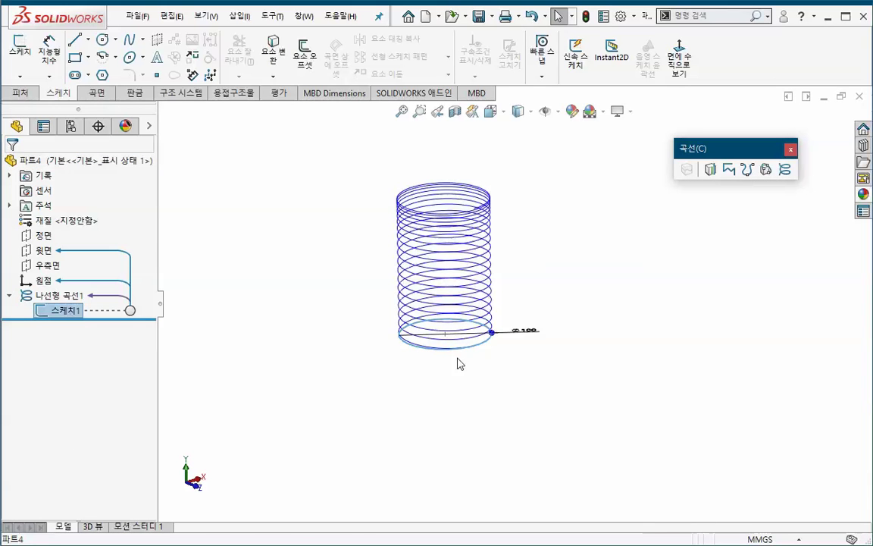
left_click(785, 169)
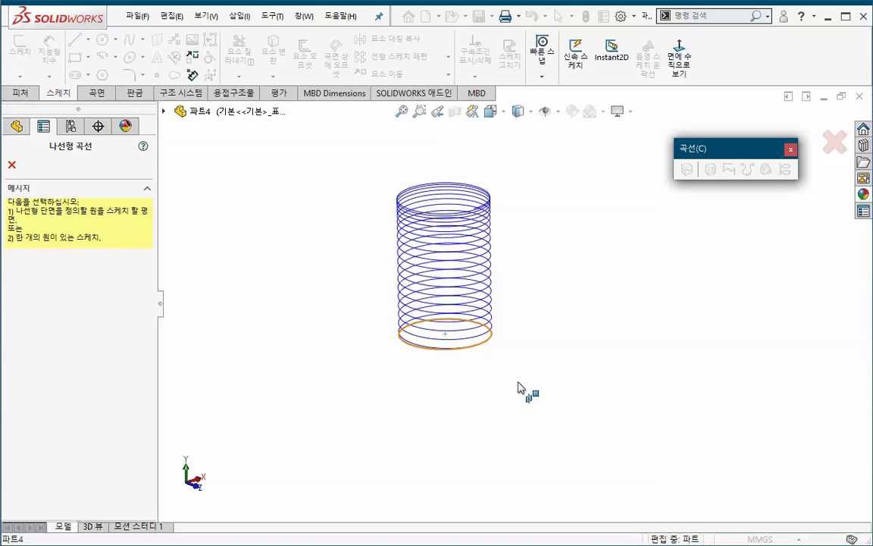
key("Return")
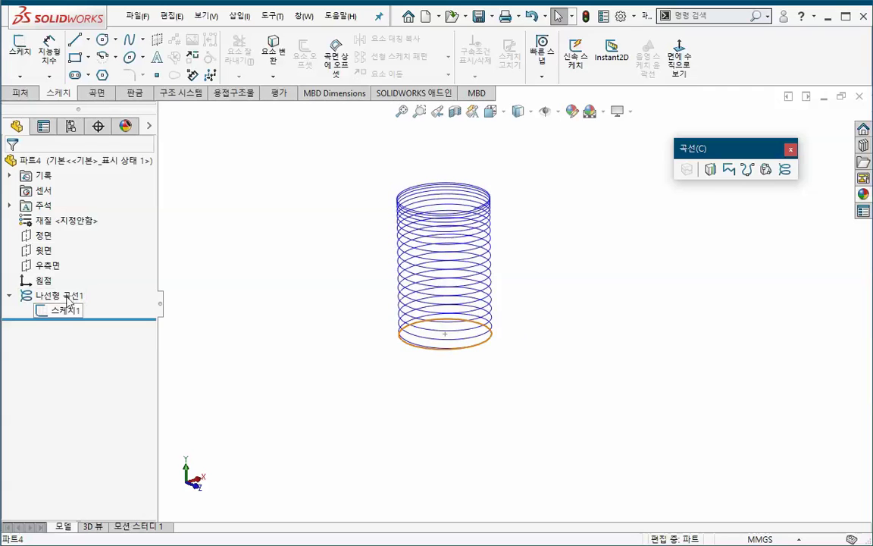
Create sketch 스케치2 on the Top plane by converting the existing circle.
right_click(46, 254)
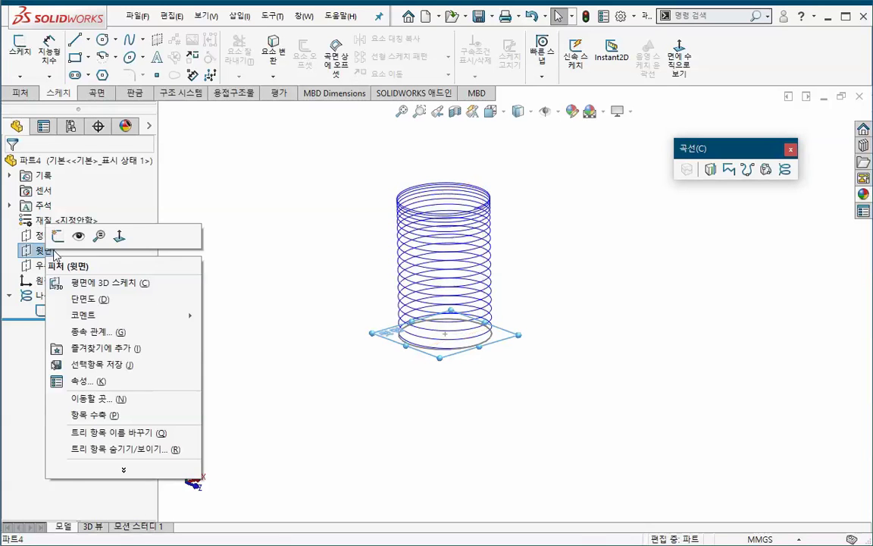
left_click(59, 239)
left_click(76, 312)
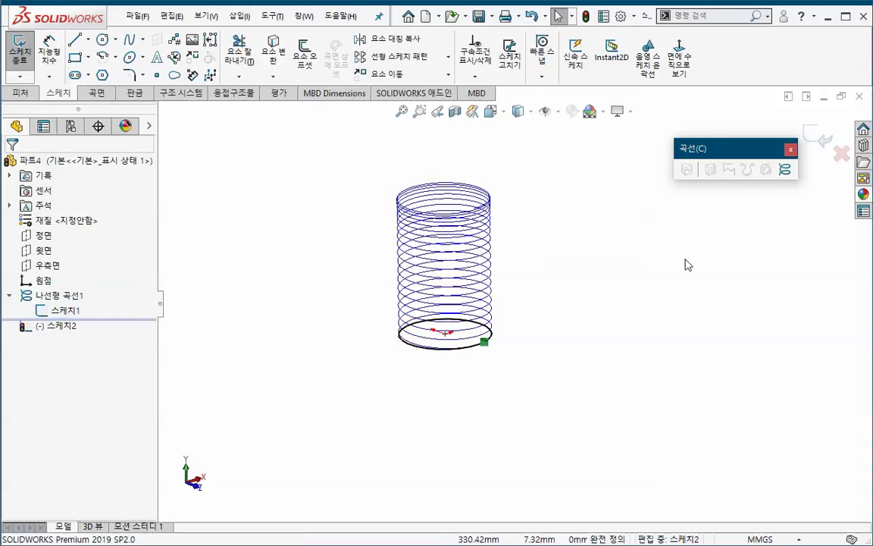
left_click(825, 136)
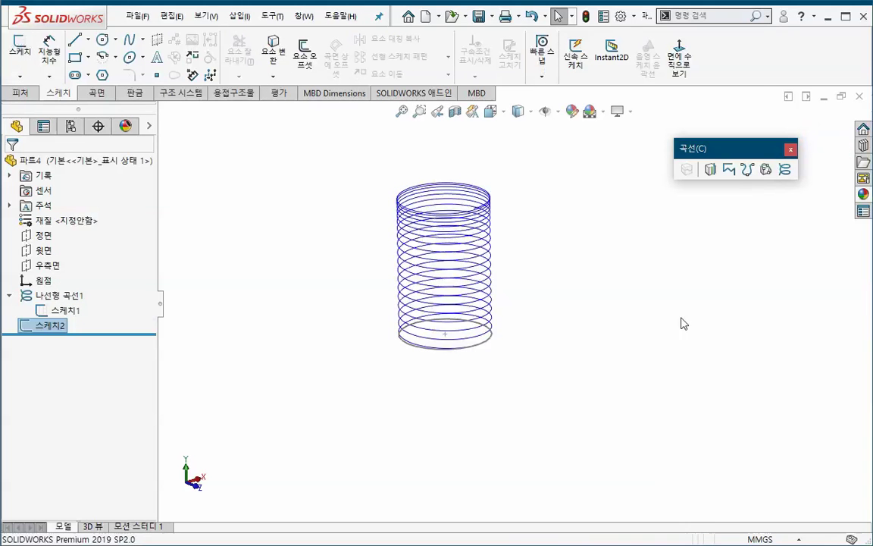
Build a reversed, counterclockwise helix with row 3 at 1 mm, 20, 100 mm diameter.
left_click(784, 169)
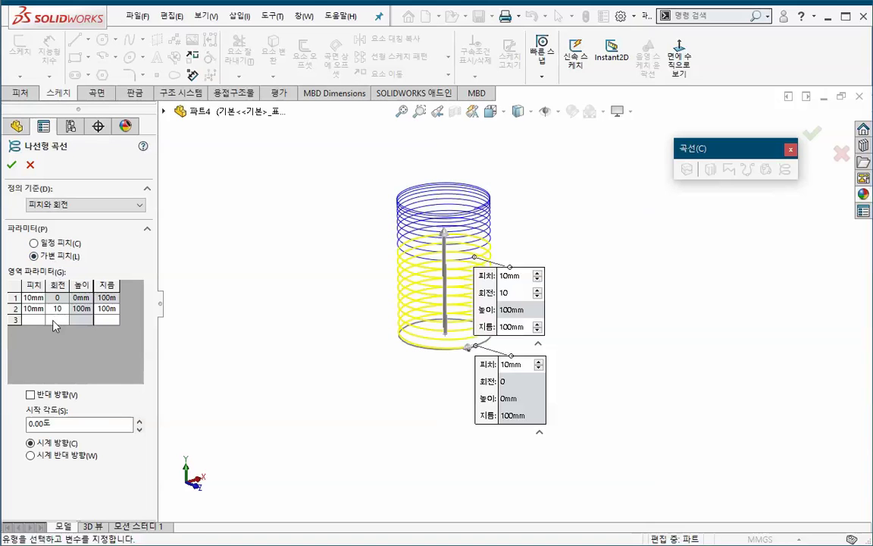
left_click(31, 394)
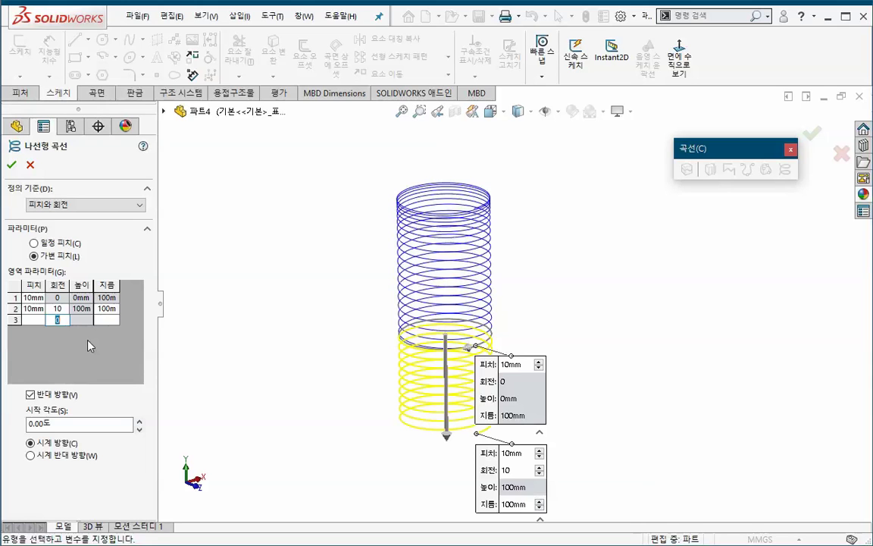
type("20")
type("1")
left_click(107, 319)
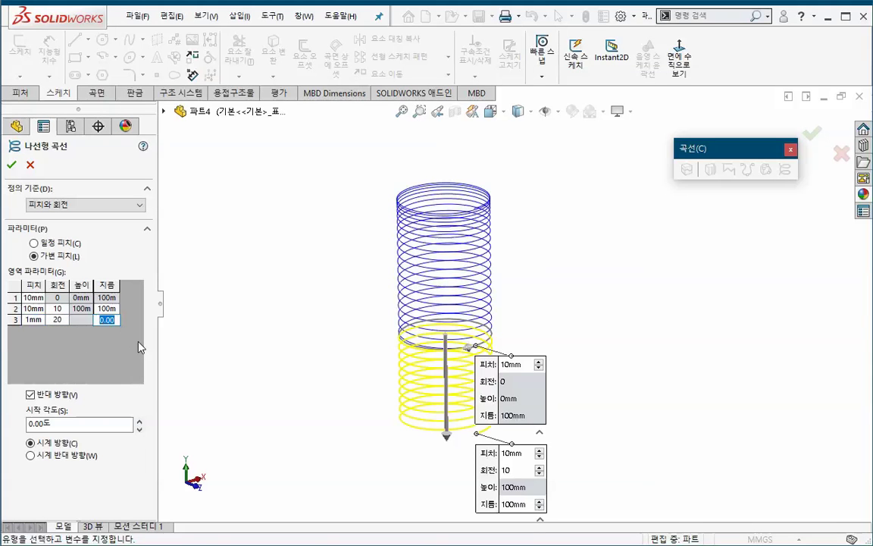
type("100")
key("Return")
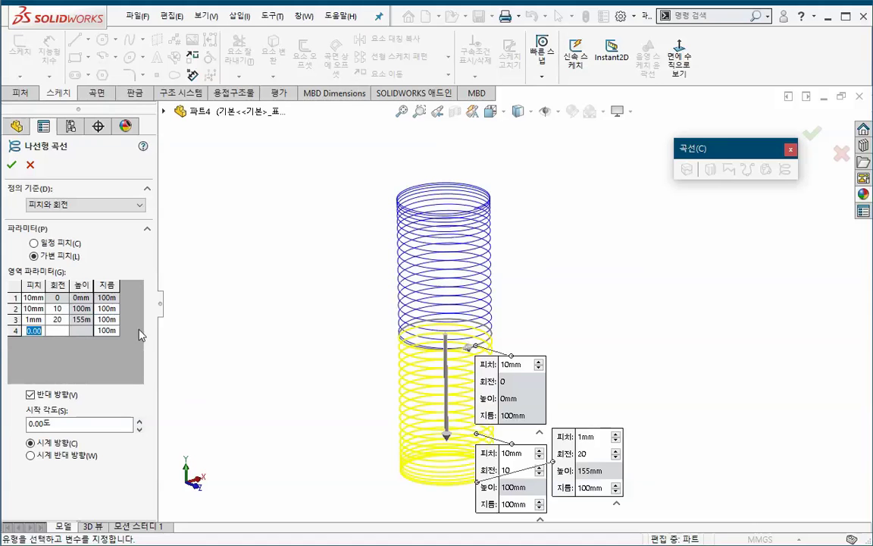
left_click(45, 455)
left_click(11, 165)
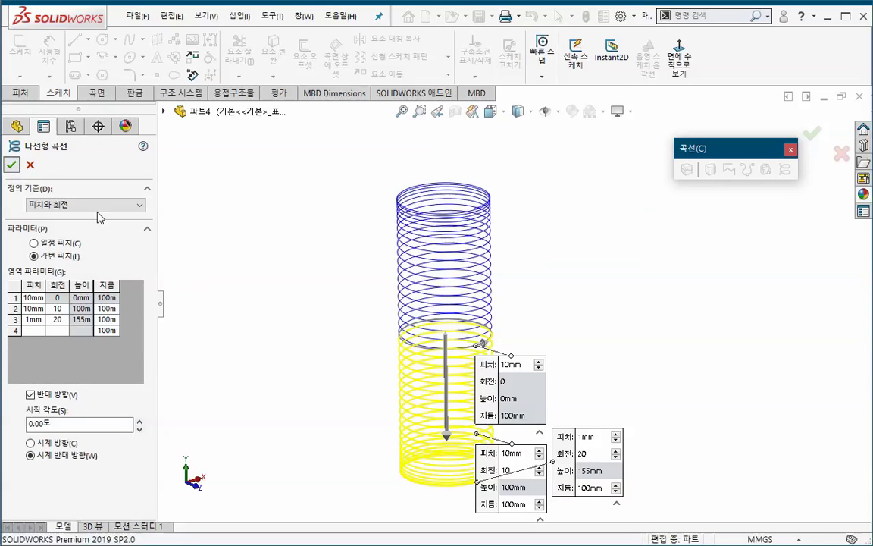
middle_click_drag(328, 375, 331, 356)
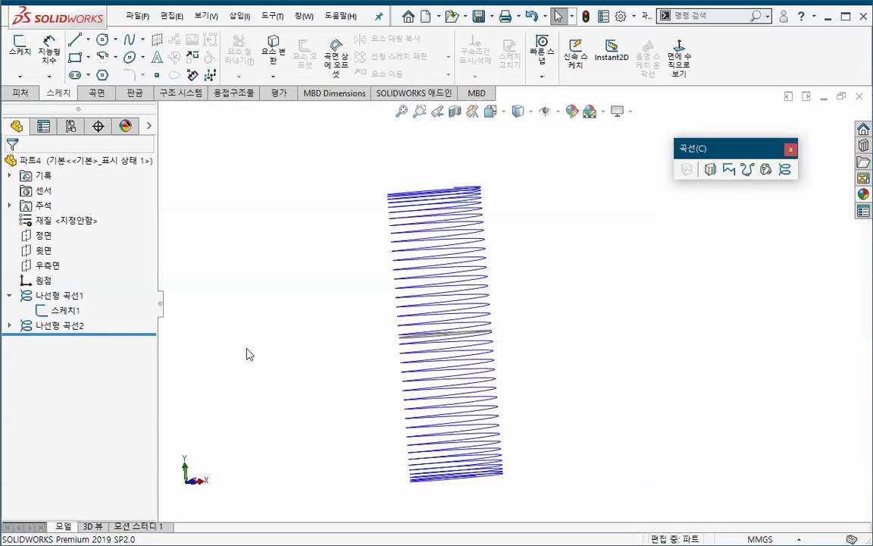
Join the right-hand and left-hand helices into composite curve CompCurve1.
right_click(76, 318)
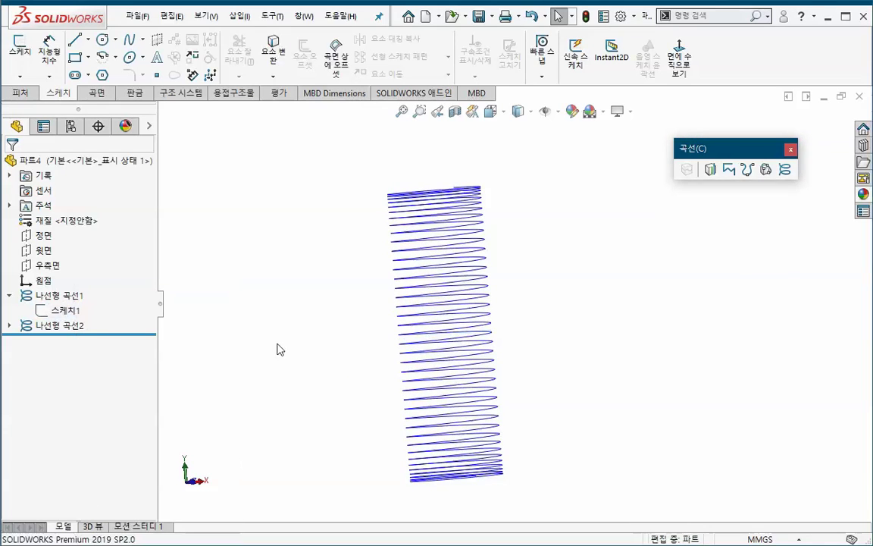
mouse_move(276, 350)
middle_mouse_down()
mouse_move(320, 398)
mouse_move(468, 327)
mouse_move(397, 440)
mouse_move(389, 439)
middle_mouse_up()
scroll(447, 417, "down", 3)
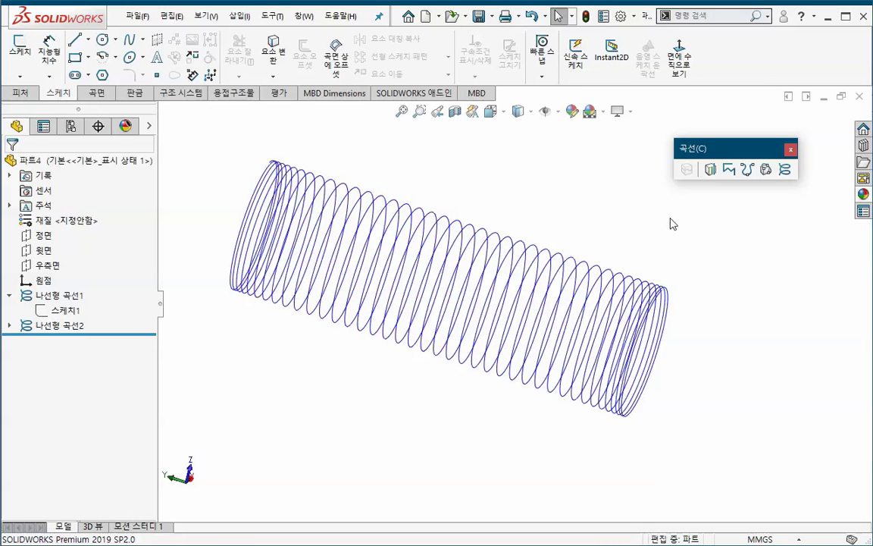
left_click(729, 169)
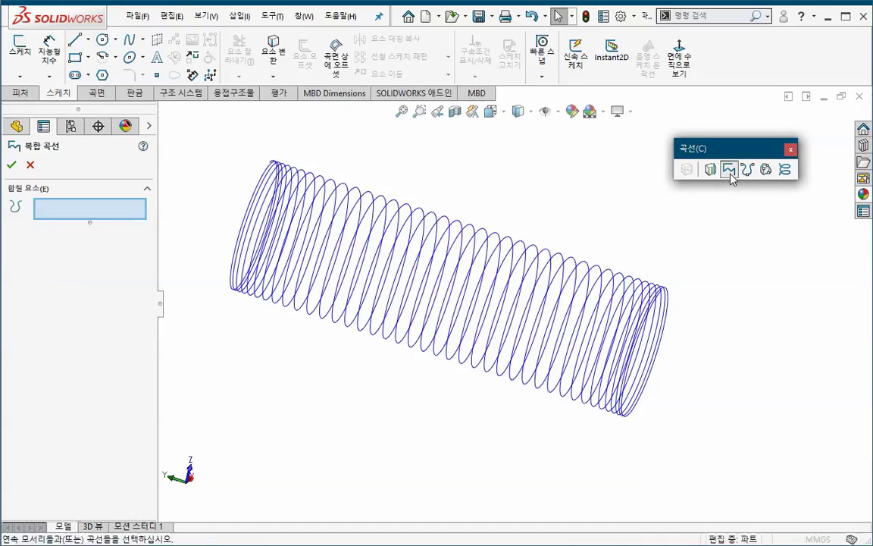
left_click(610, 283)
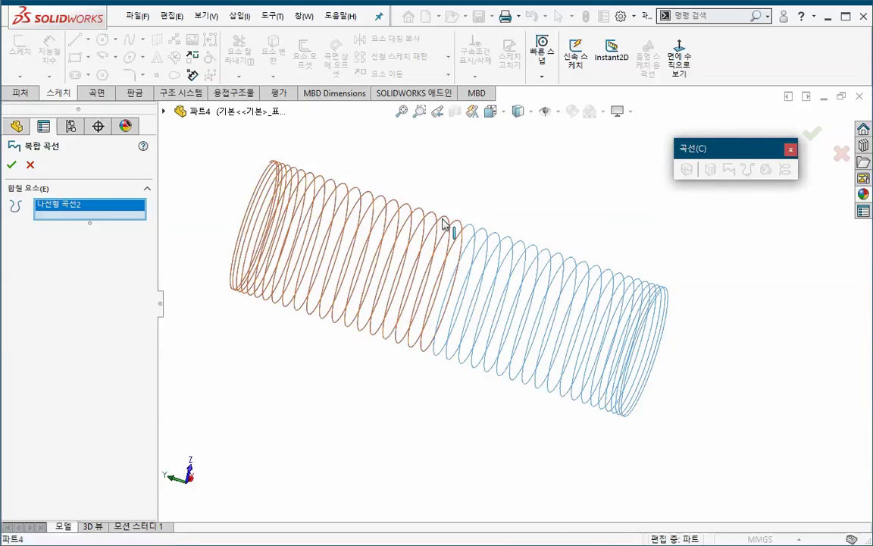
left_click(444, 225)
left_click(11, 165)
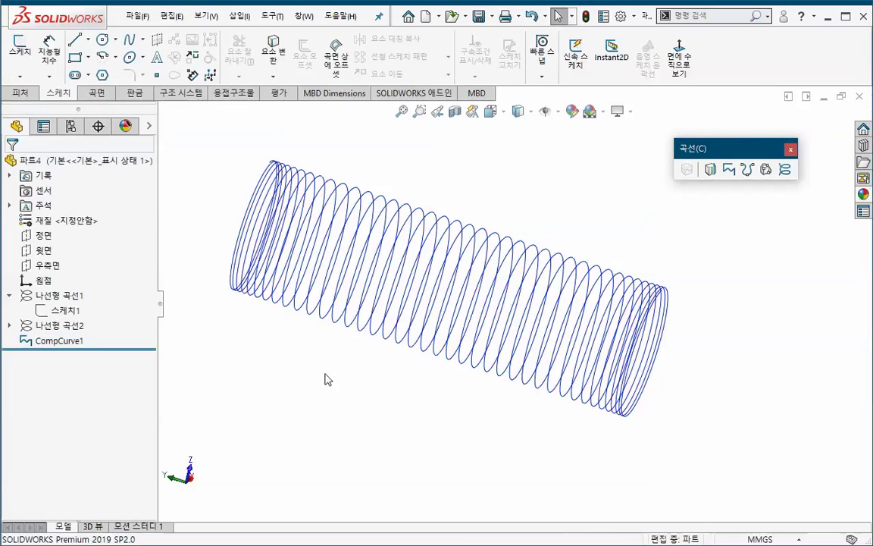
Sweep a 0.3 mm circular profile along the composite curve and inspect the coil.
left_click(29, 94)
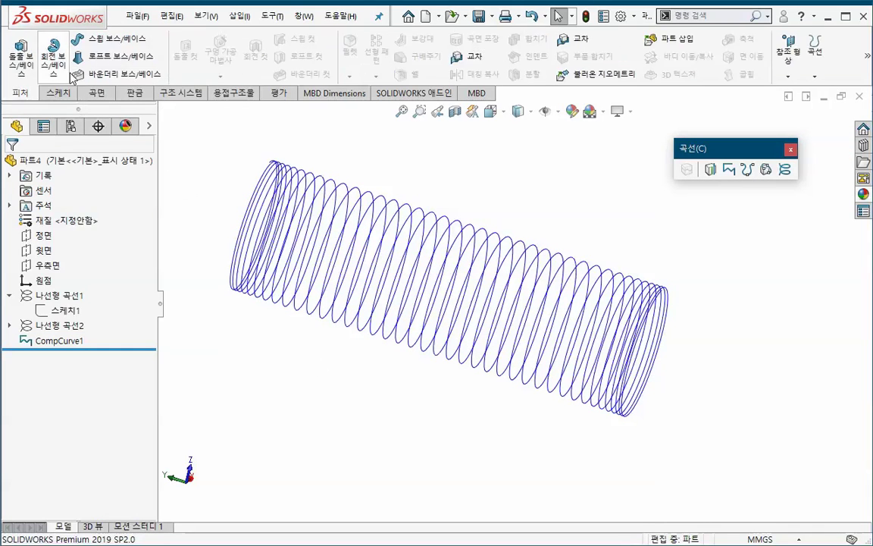
left_click(103, 44)
left_click_drag(79, 257, 4, 255)
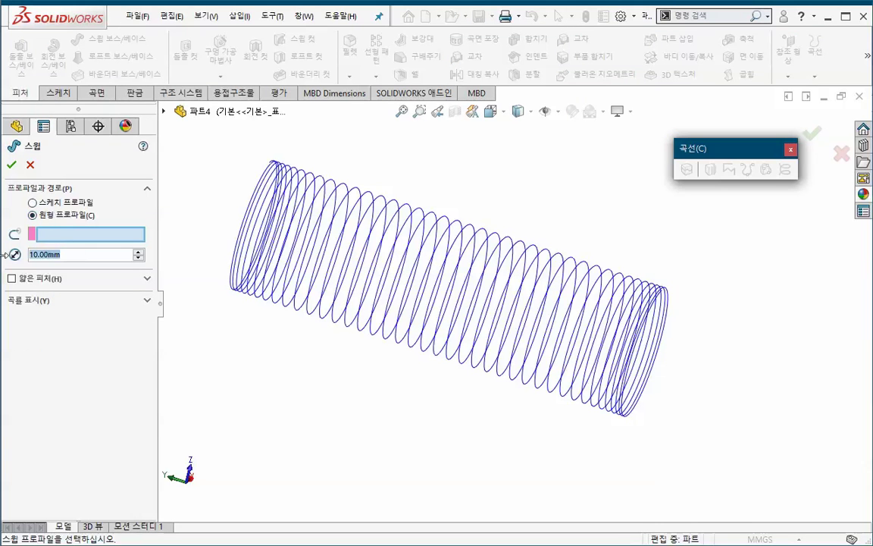
type("0.3")
key("Return")
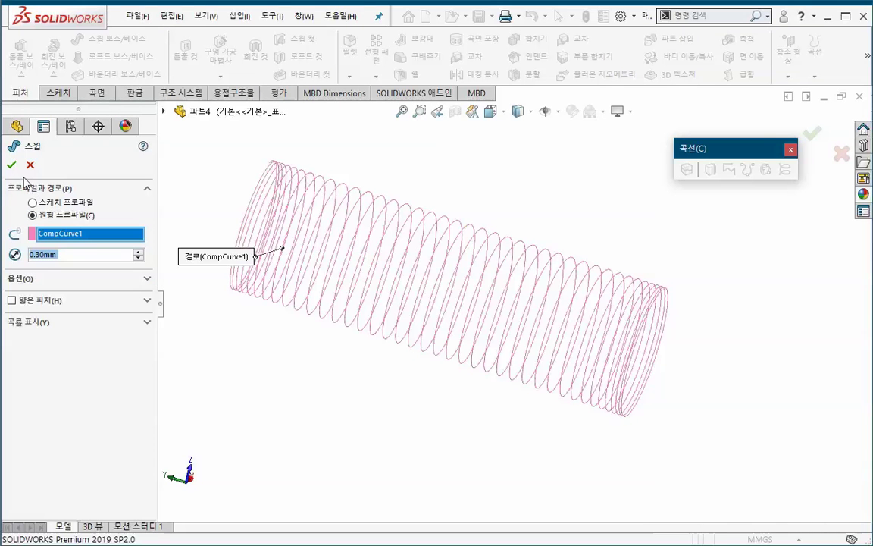
left_click(12, 166)
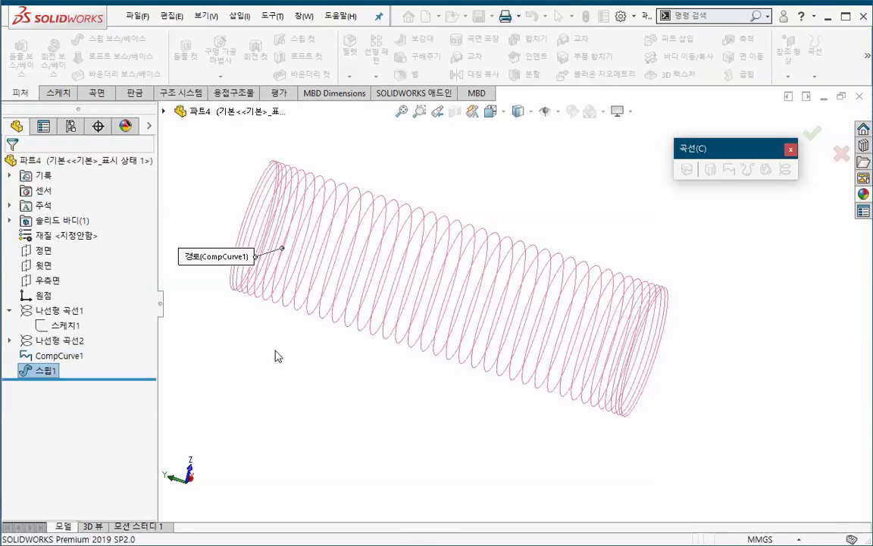
mouse_move(293, 355)
middle_mouse_down()
mouse_move(315, 375)
mouse_move(247, 347)
mouse_move(287, 413)
middle_mouse_up()
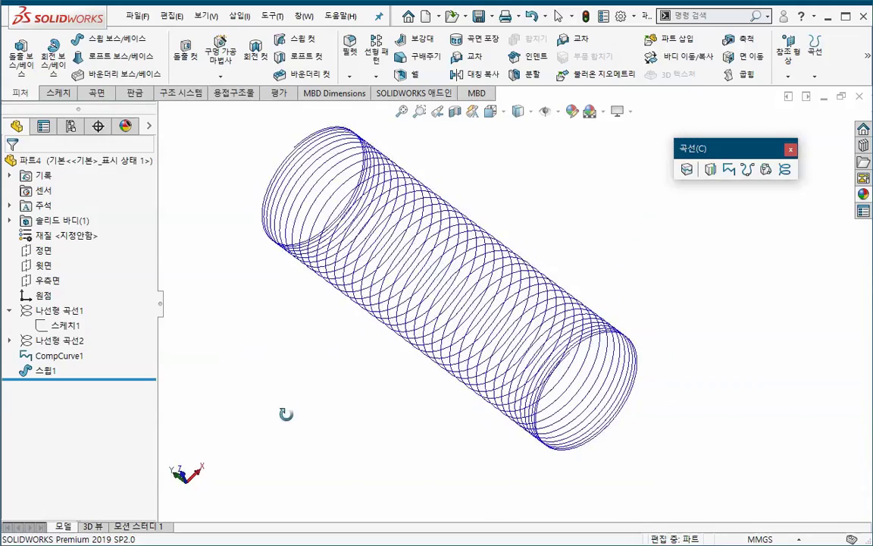
scroll(493, 308, "down", 3)
scroll(492, 292, "down", 3)
scroll(496, 289, "down", 3)
scroll(500, 288, "up", 1)
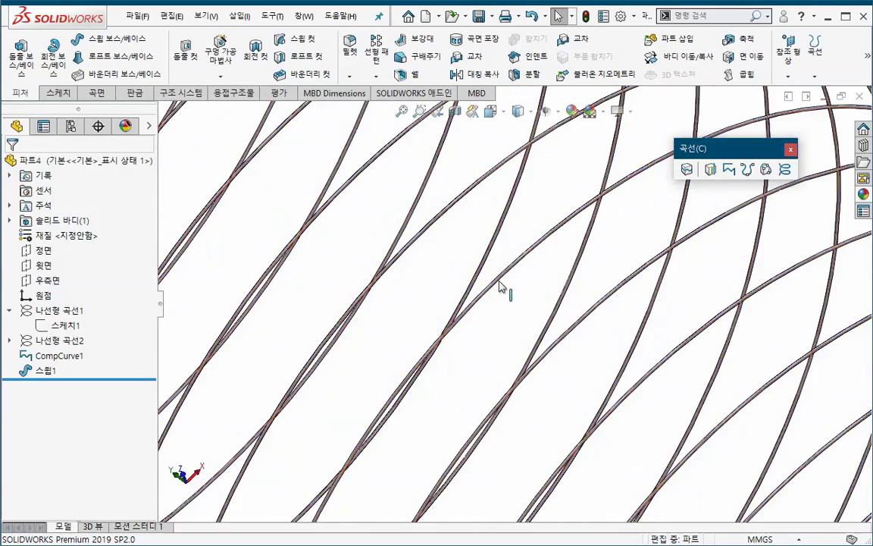
scroll(508, 308, "up", 1)
scroll(508, 308, "up", 2)
scroll(455, 326, "up", 3)
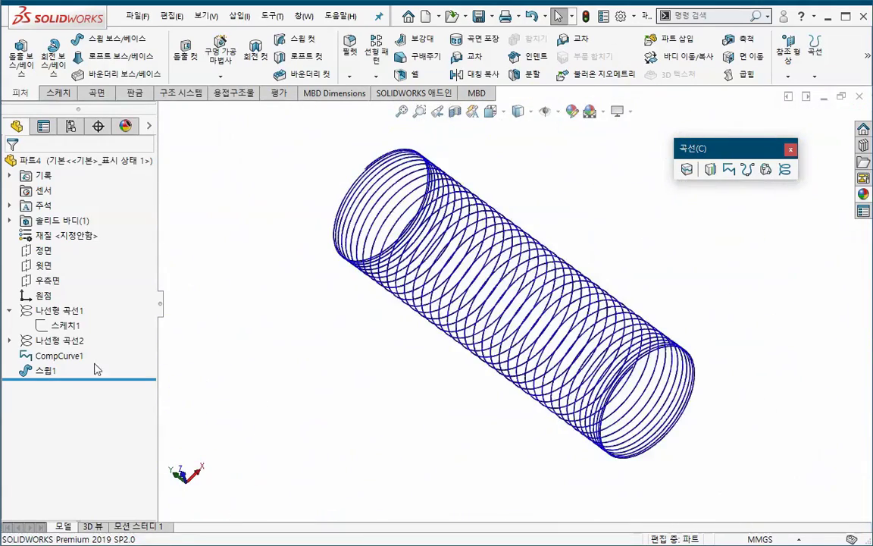
Edit Sweep1 to change the profile diameter to 1 mm.
right_click(53, 339)
left_click(58, 329)
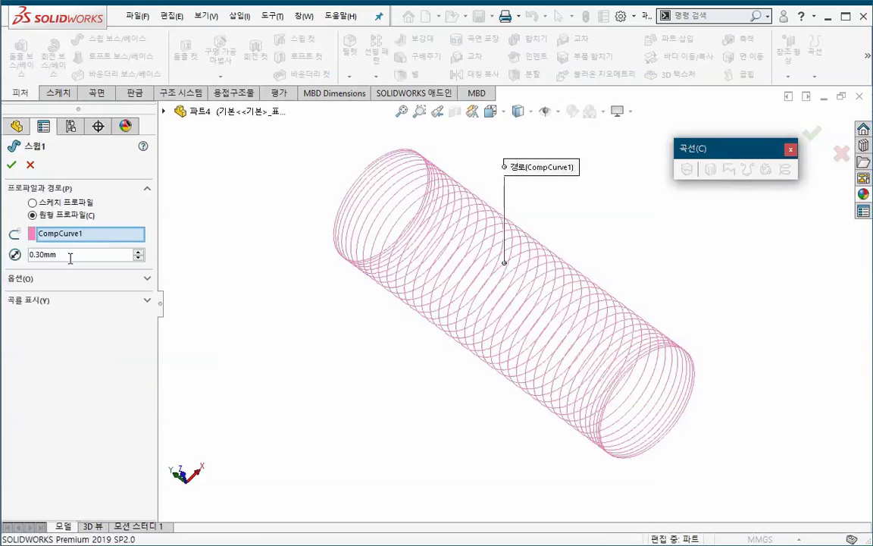
double_click(70, 255)
type("1.")
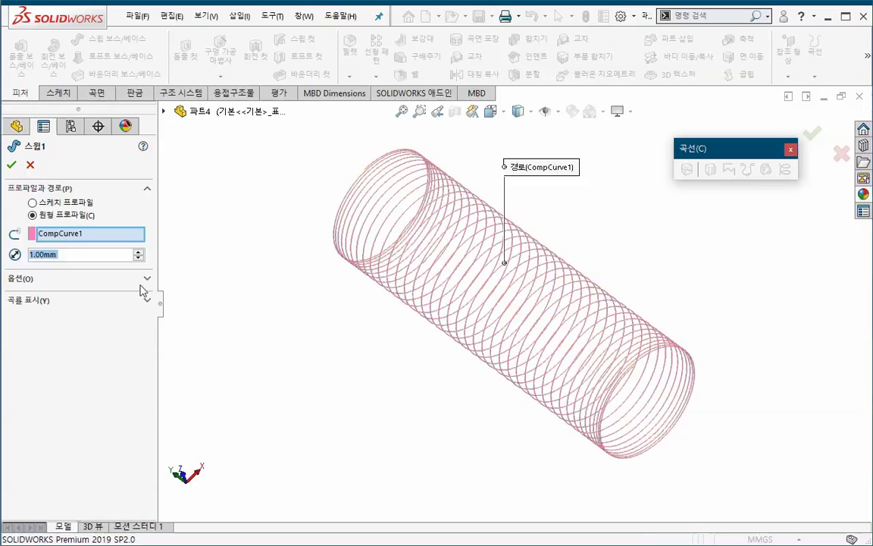
left_click(13, 165)
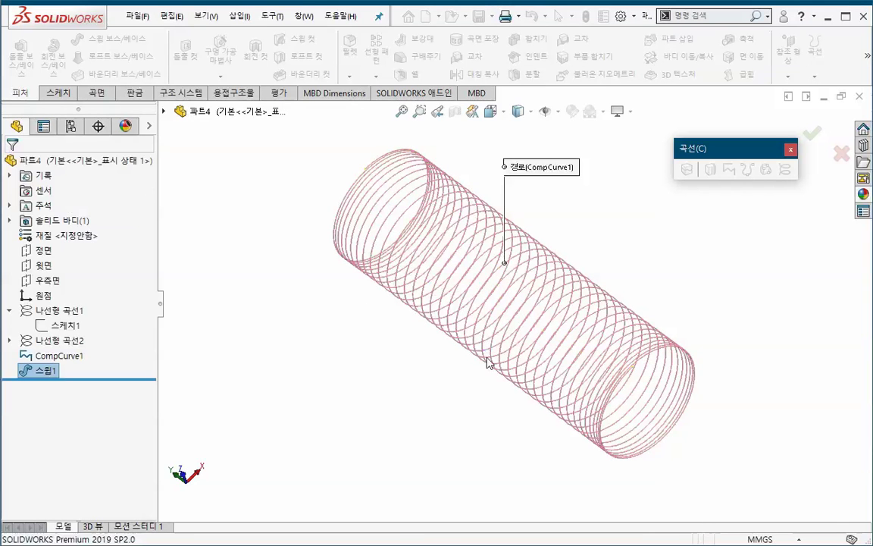
Hide Sweep1 so only the bare helix remains visible.
mouse_move(444, 371)
middle_mouse_down()
mouse_move(471, 437)
mouse_move(550, 357)
middle_mouse_up()
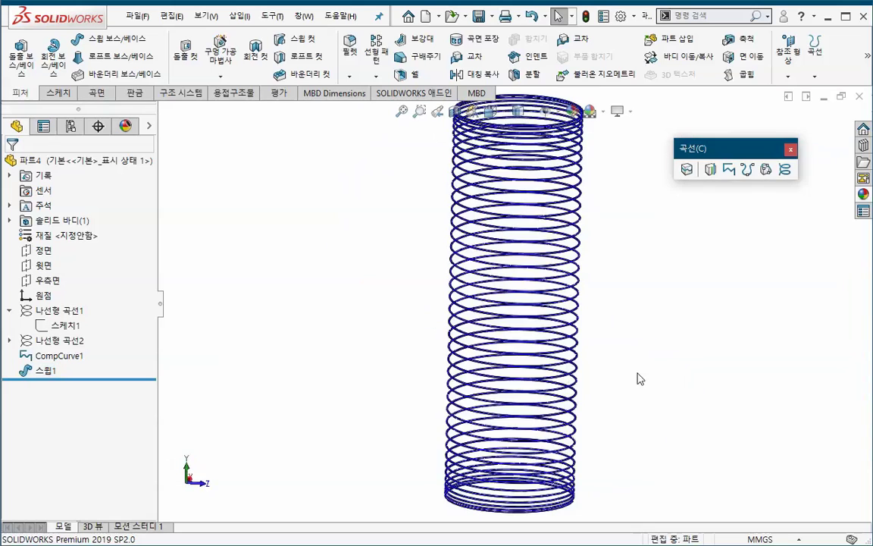
right_click(55, 356)
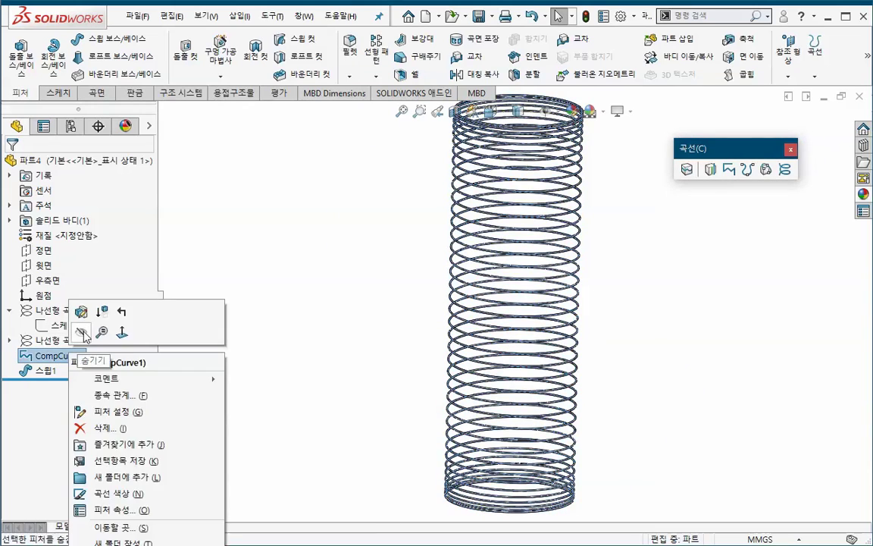
left_click(82, 332)
mouse_move(277, 380)
middle_mouse_down()
mouse_move(335, 407)
mouse_move(354, 359)
mouse_move(312, 399)
mouse_move(340, 344)
middle_mouse_up()
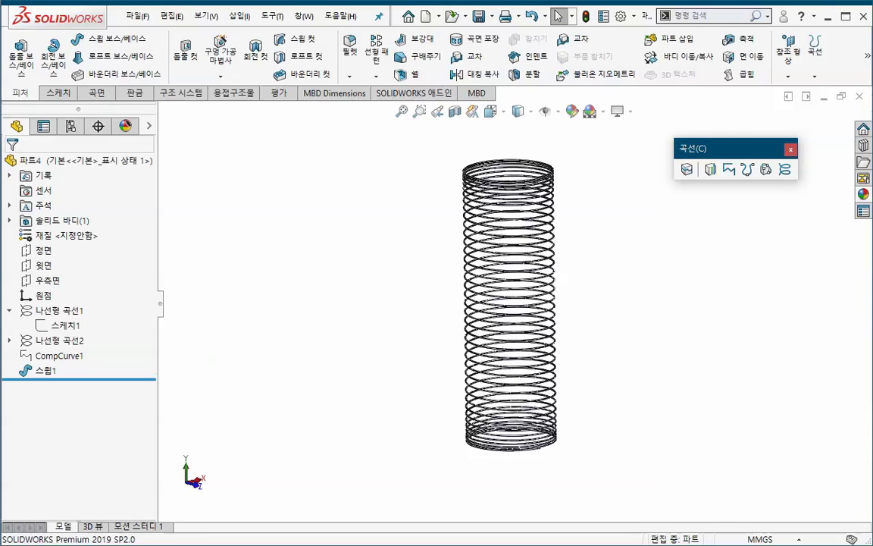
Create a new part from the Part_MM template.
left_click(138, 15)
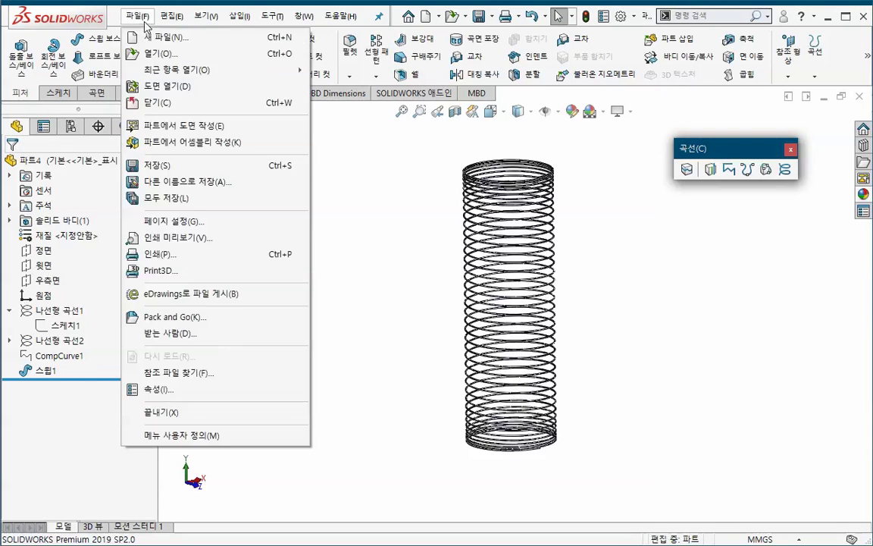
left_click(155, 33)
double_click(312, 144)
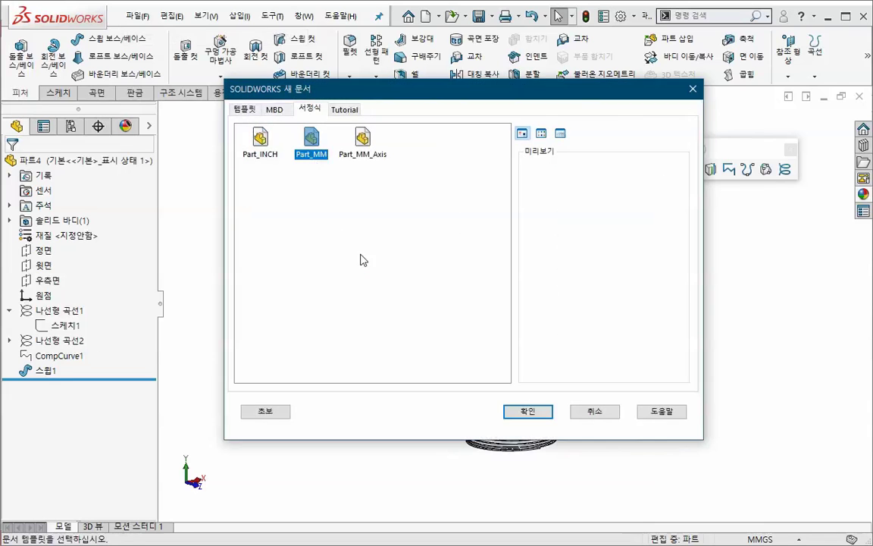
Sketch a circle centred on the origin on the Top plane.
right_click(47, 255)
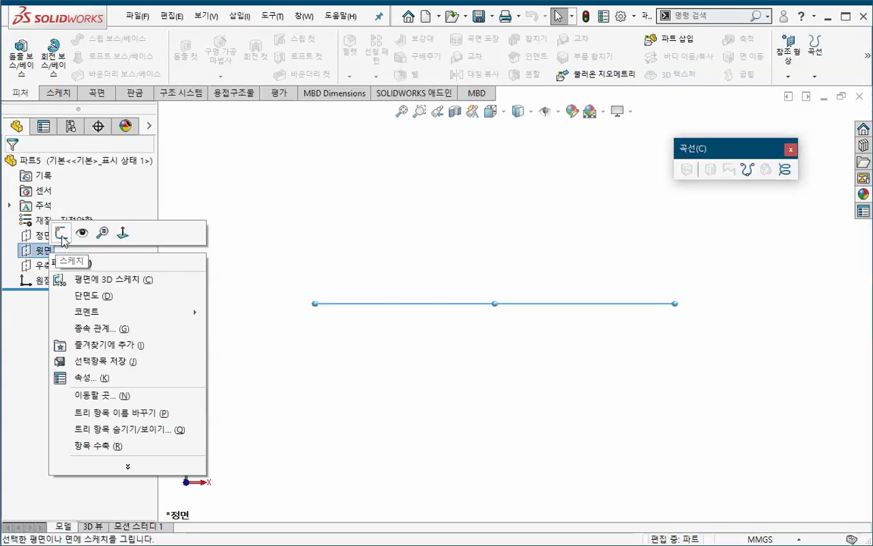
left_click(61, 232)
left_click(103, 39)
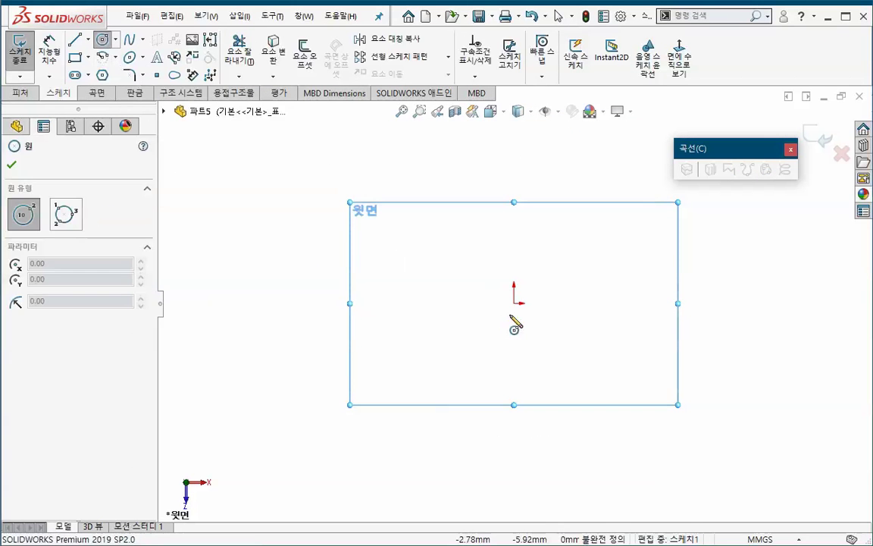
left_click(514, 303)
left_click(553, 370)
key("Escape")
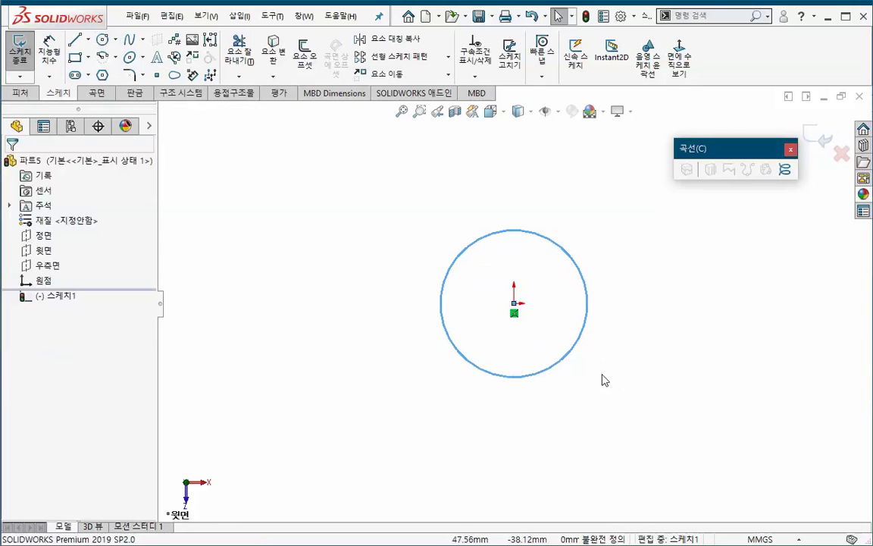
Dimension the circle to 100 mm diameter and exit the sketch.
key("s")
left_click(646, 391)
left_click(567, 355)
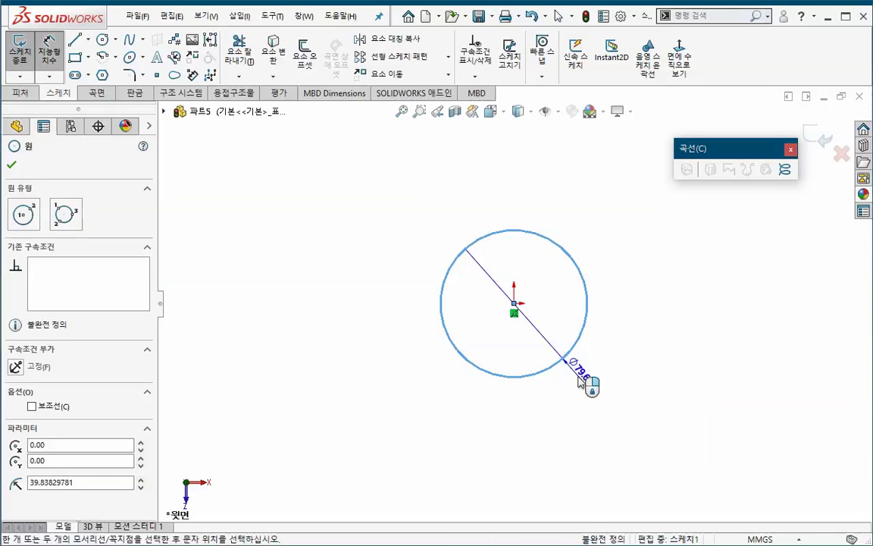
left_click(598, 387)
type("100")
key("Return")
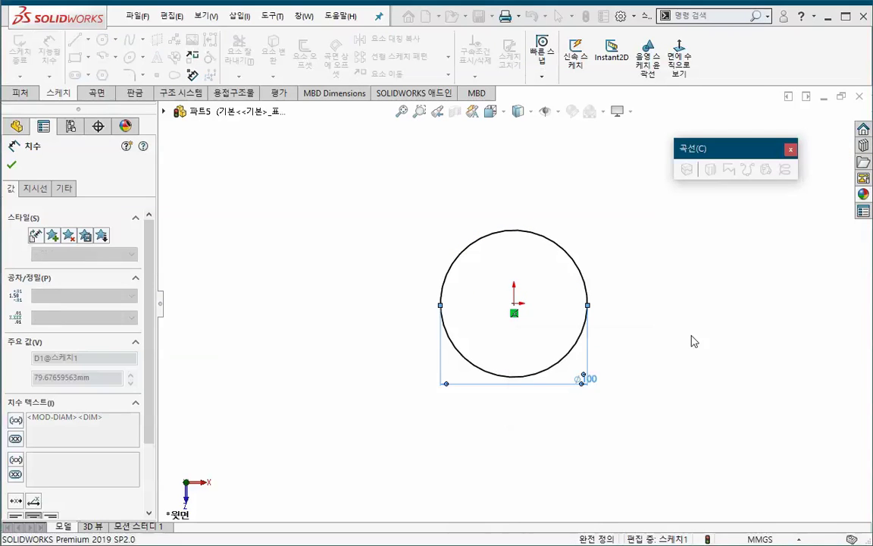
left_click(823, 142)
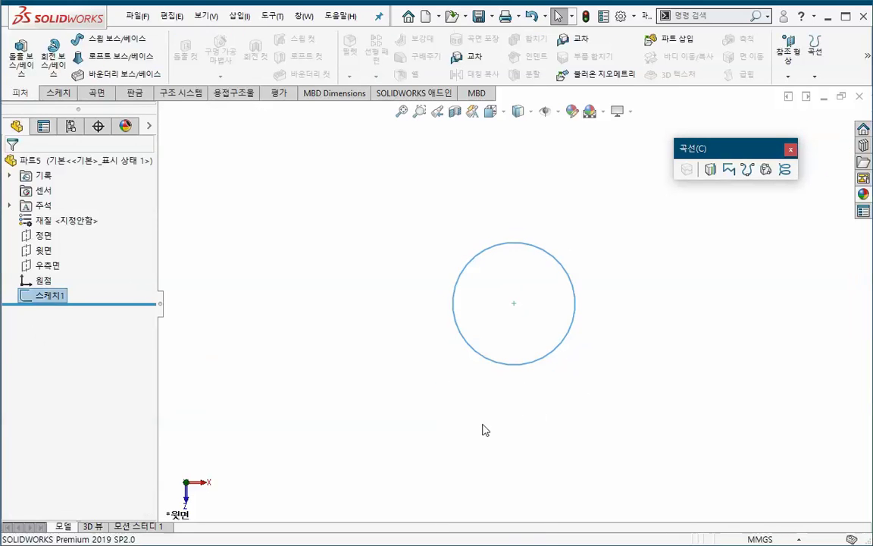
middle_click_drag(483, 429, 489, 288)
scroll(500, 292, "down", 3)
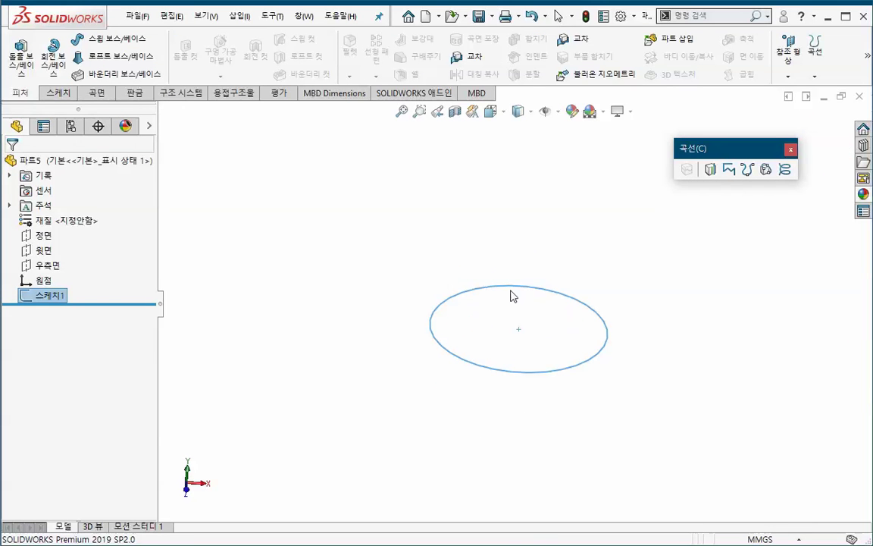
Define a flat spiral on the circle: 5 mm pitch, 5 revolutions, counterclockwise, winding inward.
left_click(785, 170)
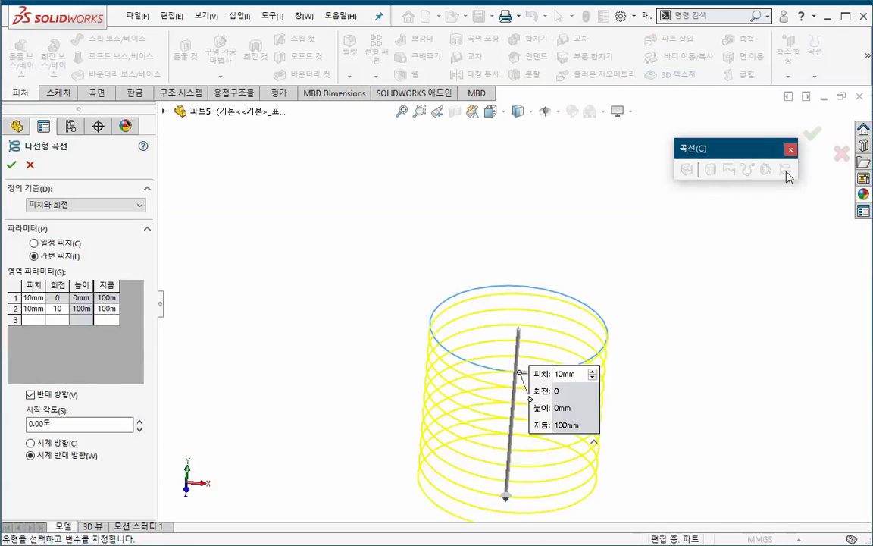
left_click(38, 205)
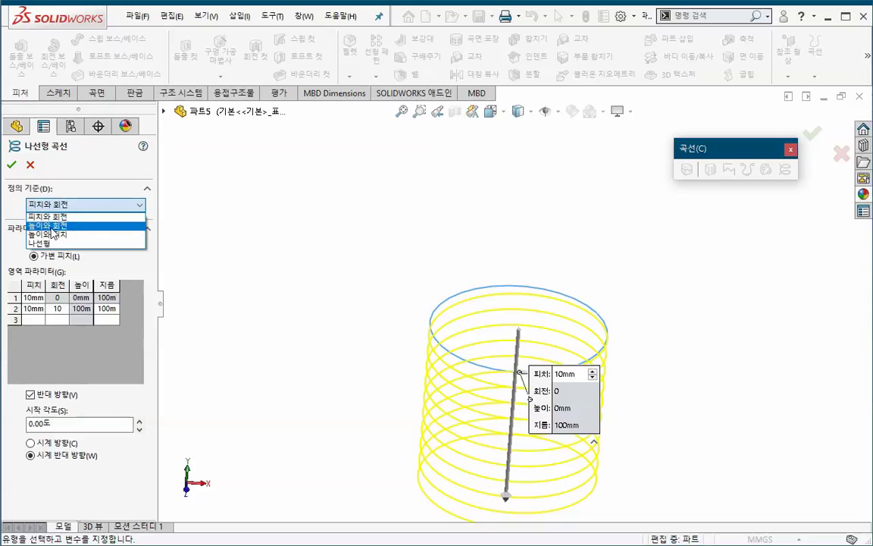
left_click(51, 244)
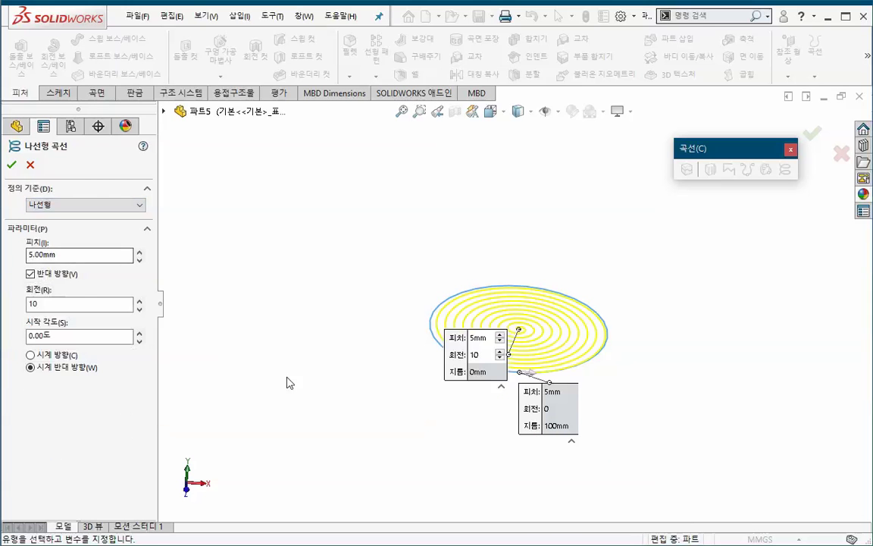
left_click(44, 278)
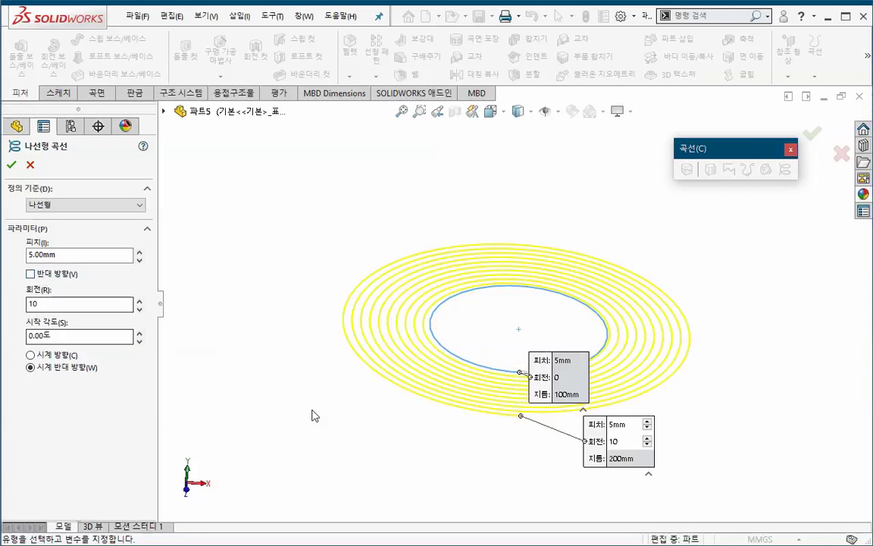
mouse_move(543, 389)
left_mouse_down()
mouse_move(484, 341)
mouse_move(465, 339)
left_mouse_up()
mouse_move(325, 375)
middle_mouse_down()
mouse_move(297, 384)
mouse_move(294, 400)
middle_mouse_up()
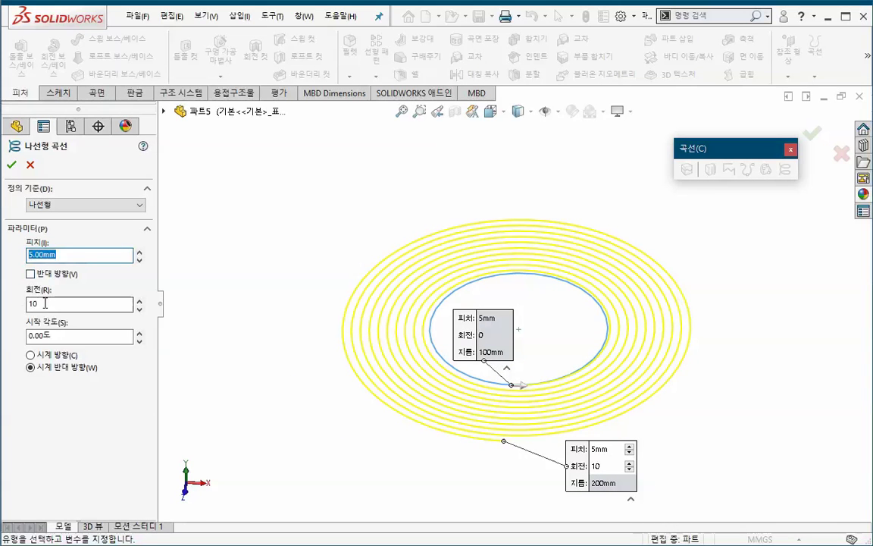
type("5")
key("Tab")
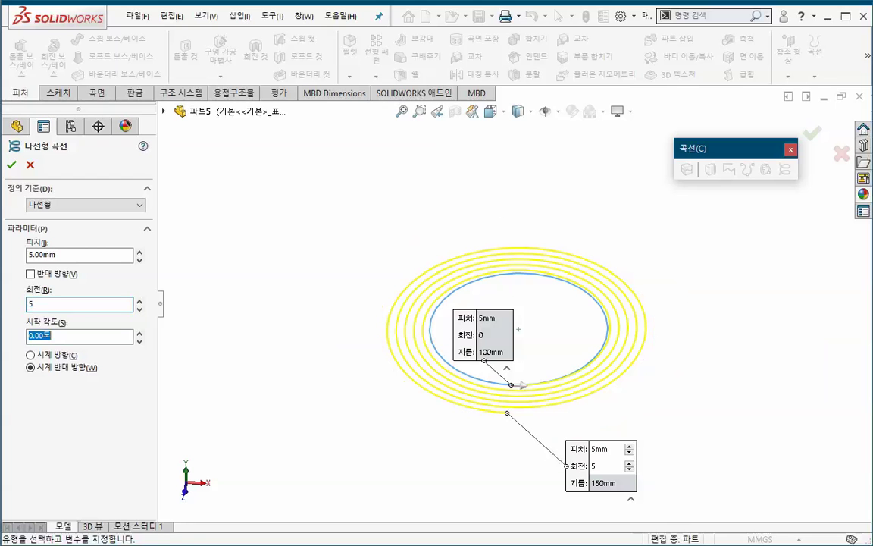
left_click(31, 354)
left_click(53, 367)
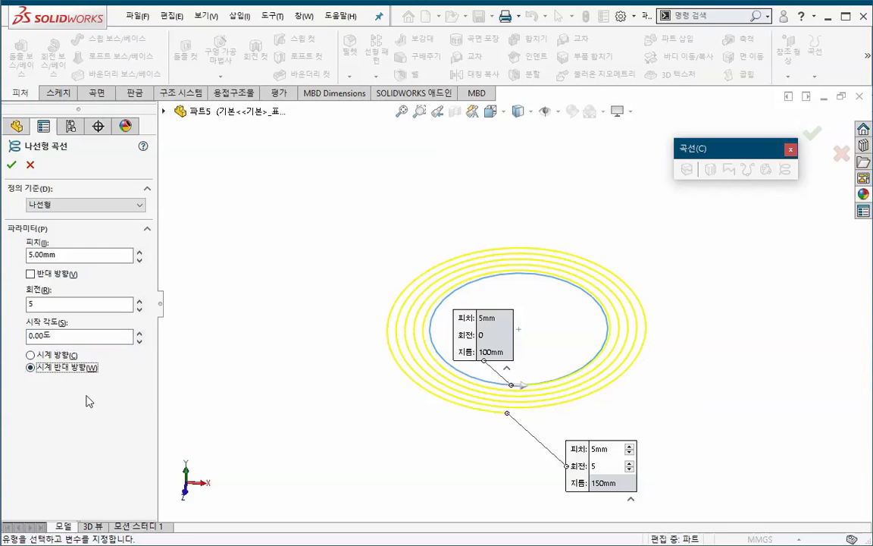
left_click(31, 273)
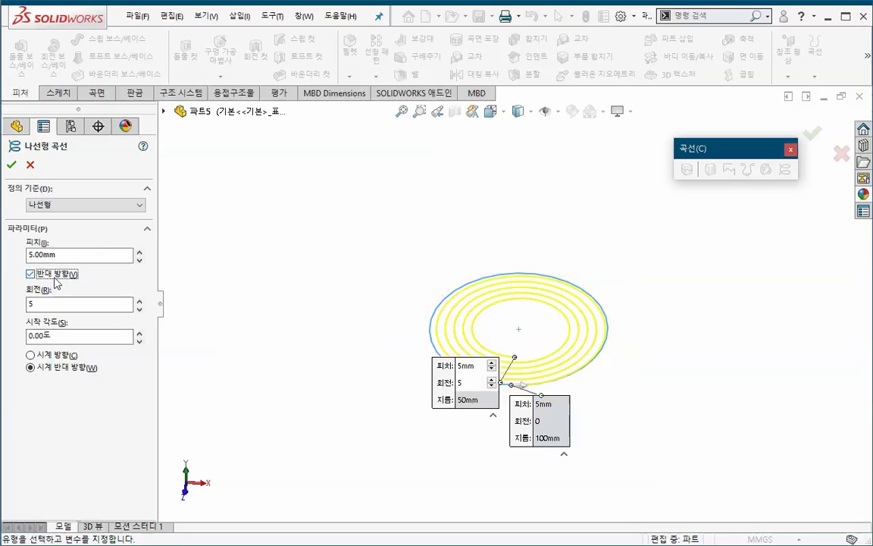
Raise the spiral's revolutions to 10.75, giving a 4.65 mm pitch.
left_click(139, 300)
left_click(139, 300)
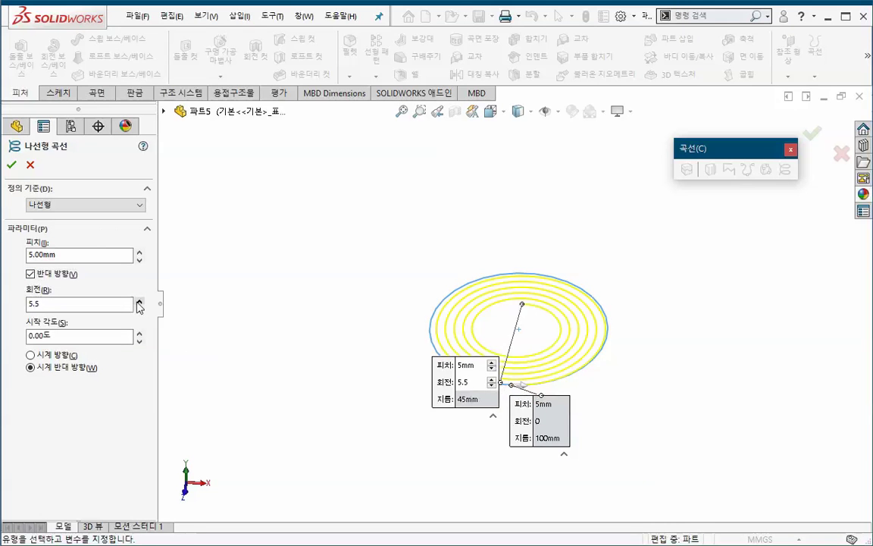
left_click(139, 300)
left_click(139, 300)
left_click(139, 300)
double_click(138, 300)
double_click(139, 300)
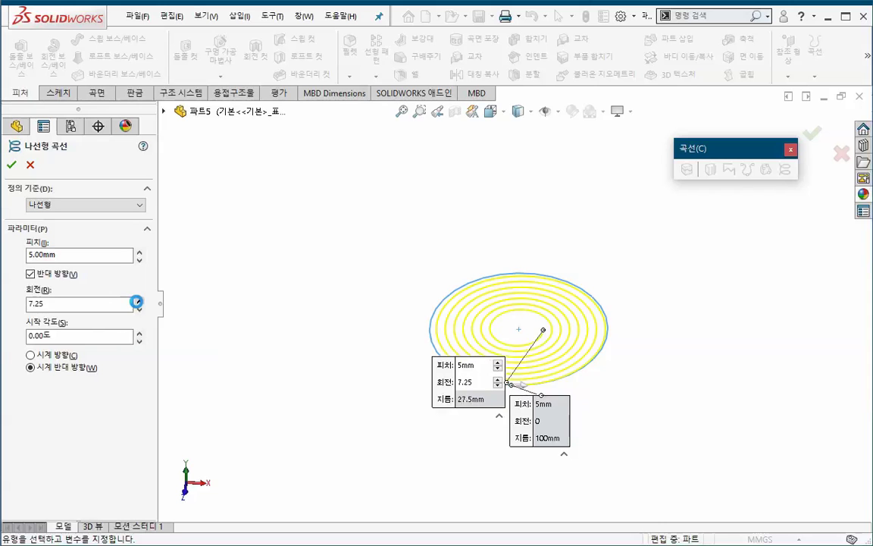
triple_click(138, 300)
double_click(139, 301)
left_click(138, 300)
double_click(138, 300)
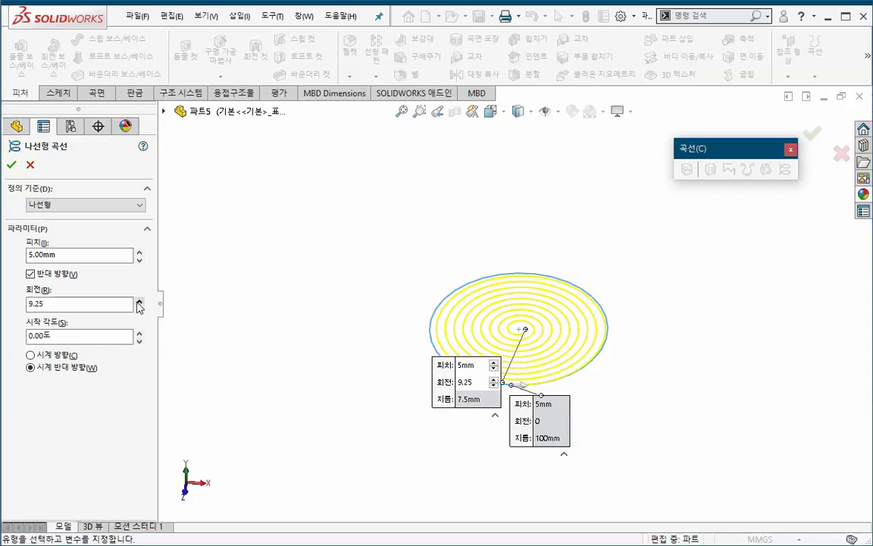
double_click(138, 300)
triple_click(139, 300)
left_click(139, 300)
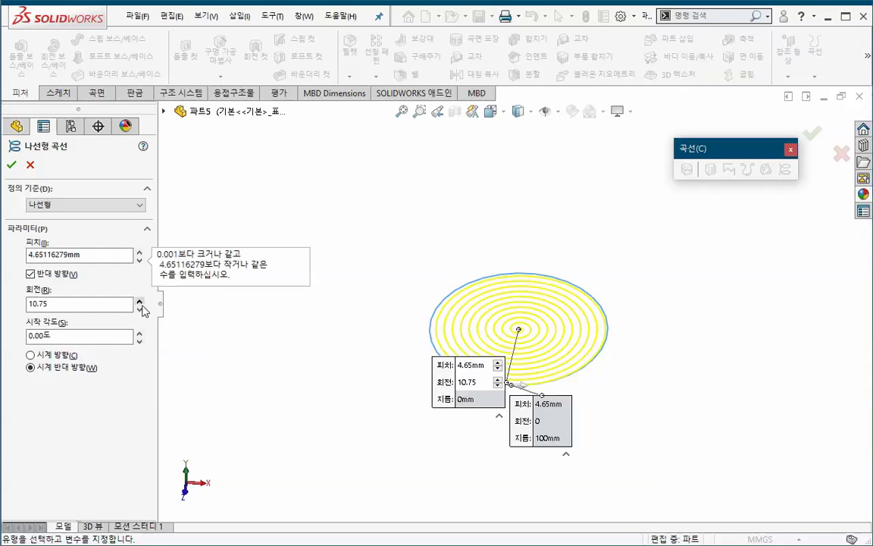
scroll(523, 337, "down", 2)
scroll(507, 303, "down", 2)
scroll(500, 281, "down", 2)
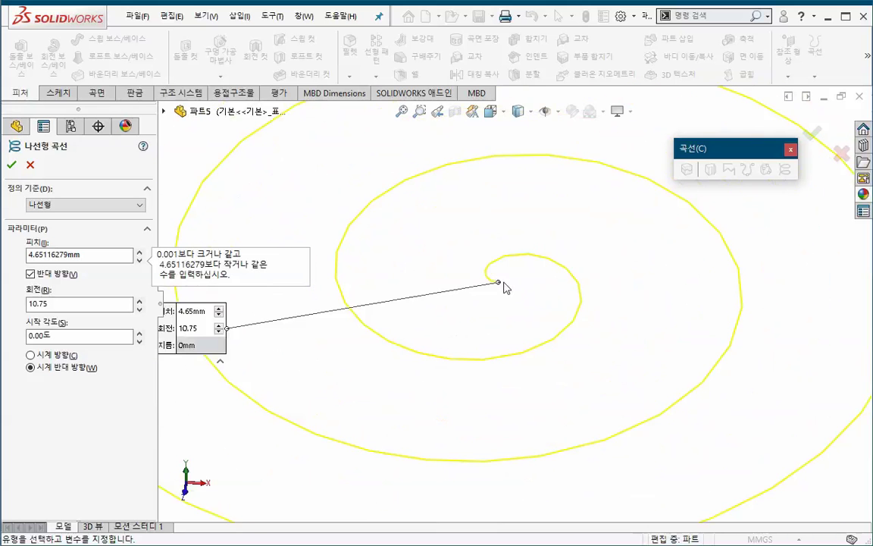
scroll(507, 304, "up", 2)
scroll(524, 339, "up", 2)
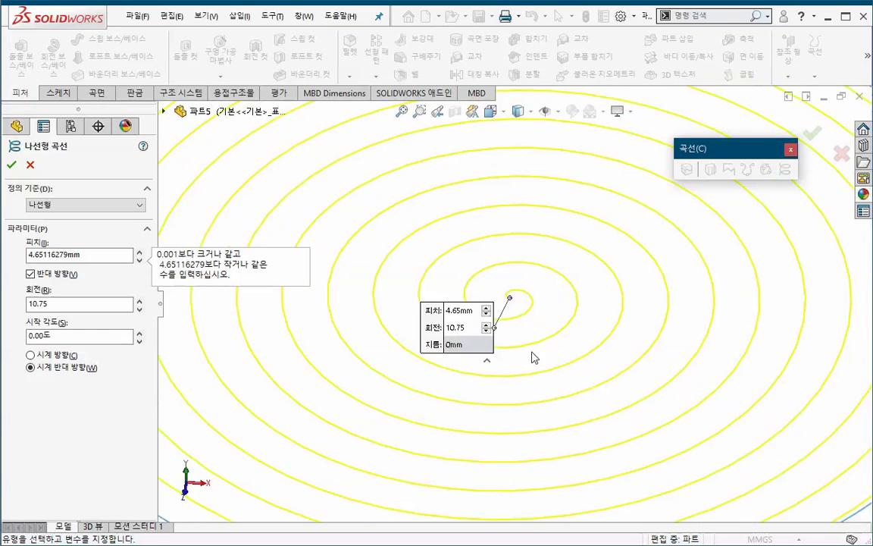
scroll(543, 377, "up", 2)
middle_click_drag(646, 440, 628, 426, "ctrl")
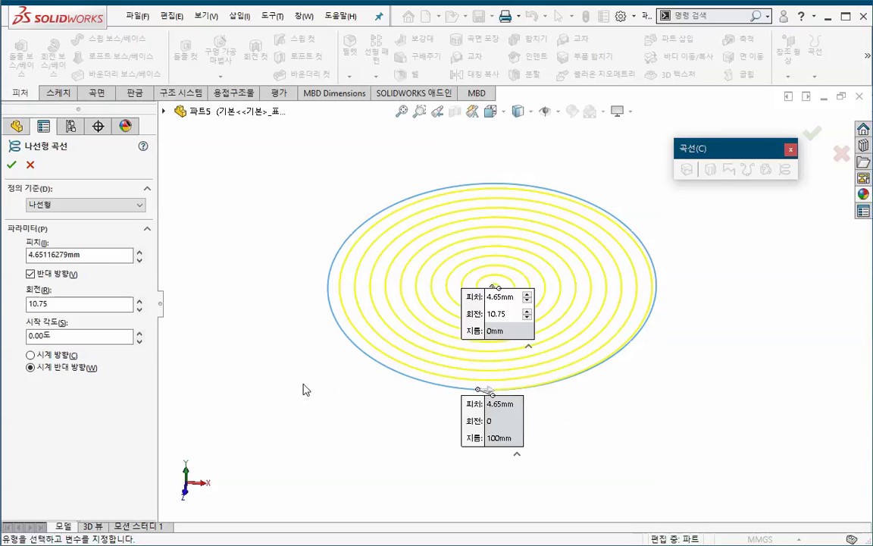
Accept the spiral as 나선형 곡선1 and tilt the view.
left_click(11, 164)
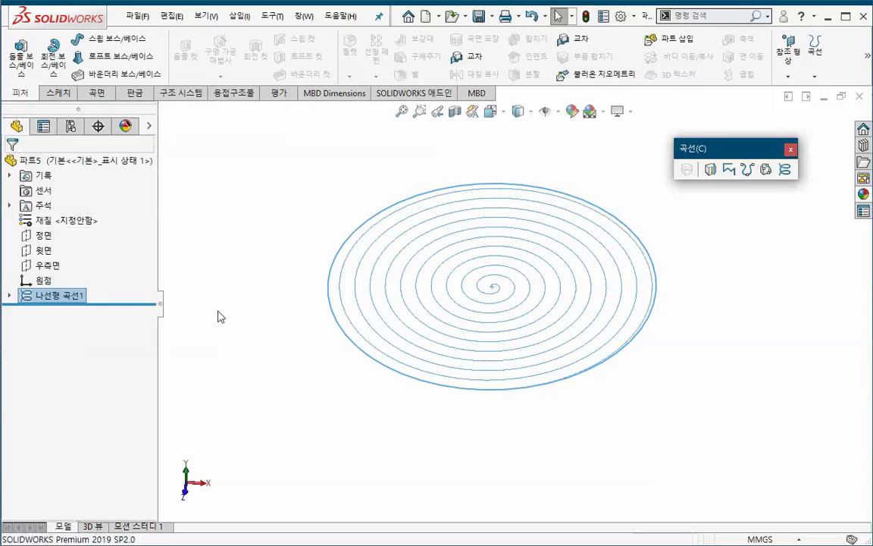
left_click(340, 419)
mouse_move(362, 419)
middle_mouse_down()
mouse_move(373, 423)
mouse_move(379, 453)
middle_mouse_up()
Select the spiral and try an extruded surface, then cancel it.
left_click(96, 92)
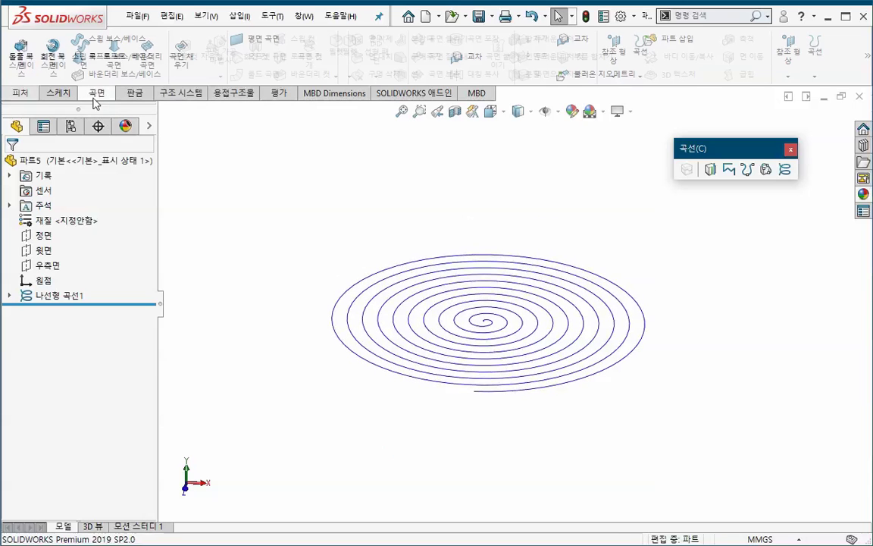
left_click(347, 360)
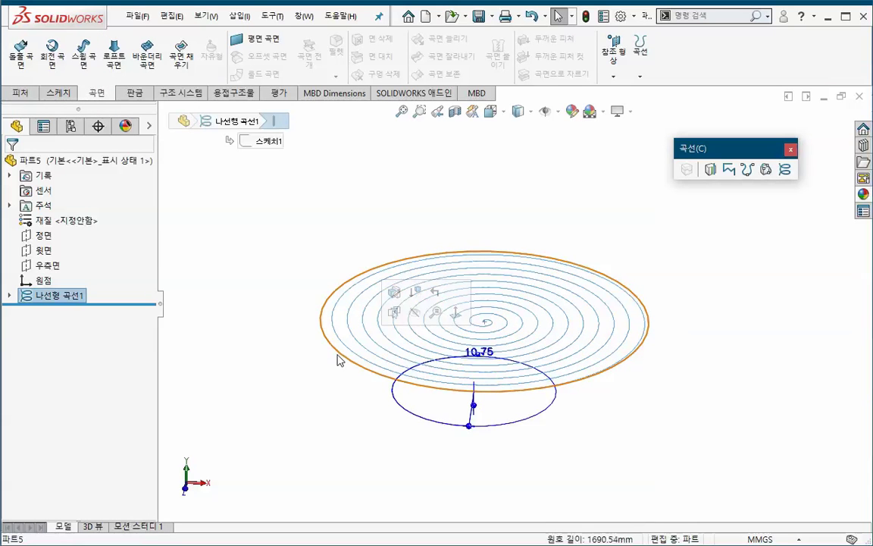
left_click(114, 296)
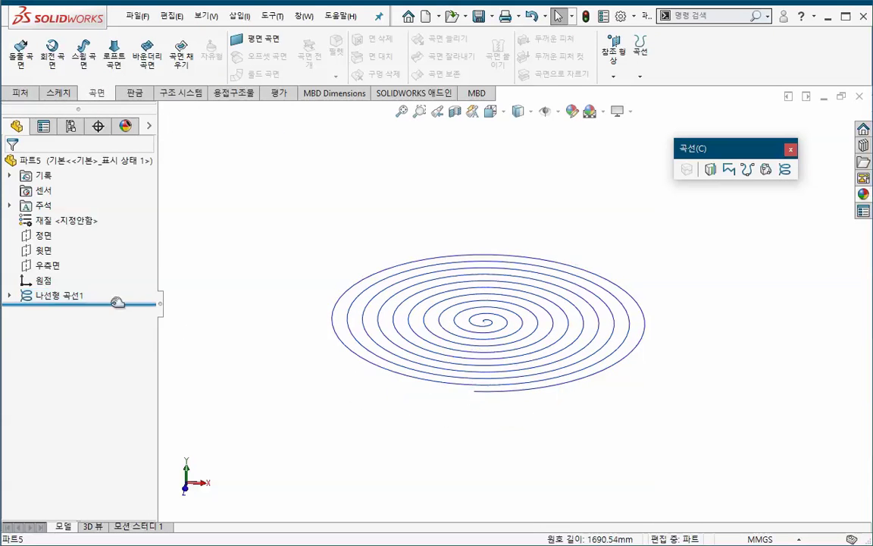
left_click(61, 295)
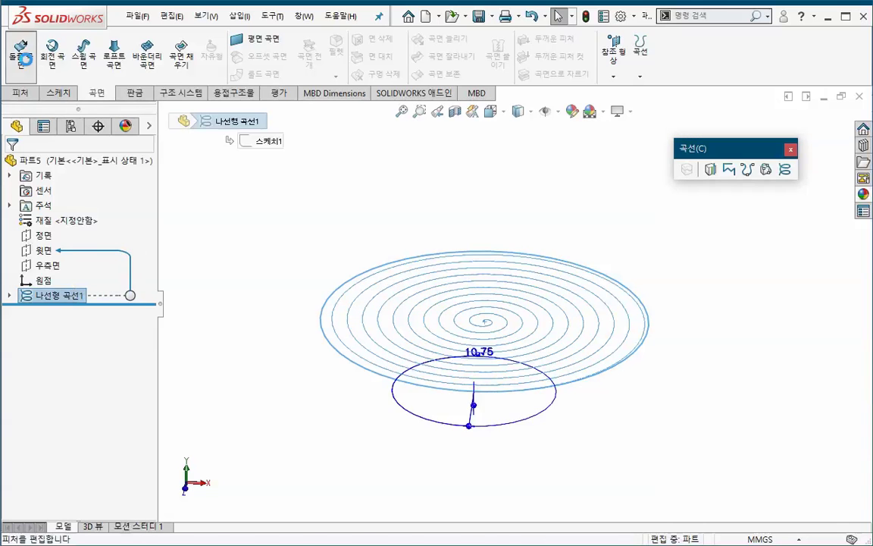
left_click(21, 55)
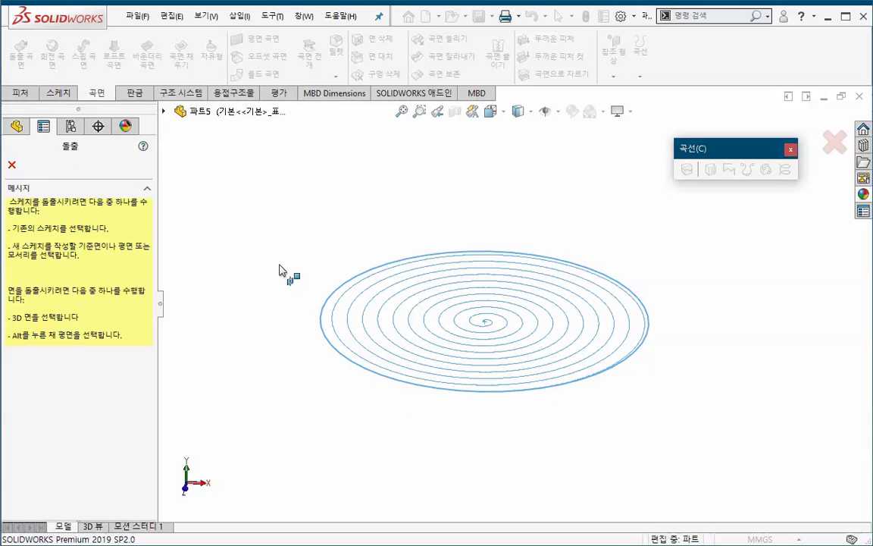
key("Escape")
left_click(65, 297)
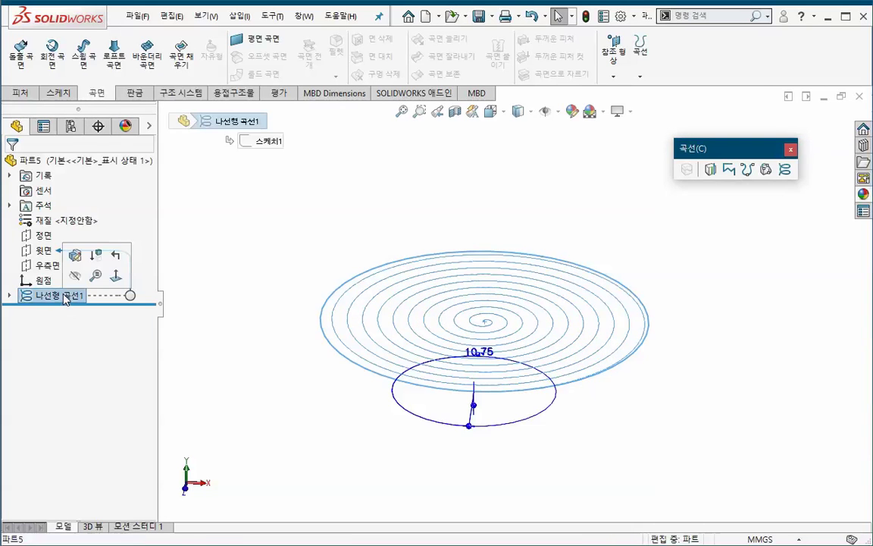
left_click(248, 273)
Create sketch 스케치2 on the Top plane by converting the spiral into sketch entities.
right_click(44, 252)
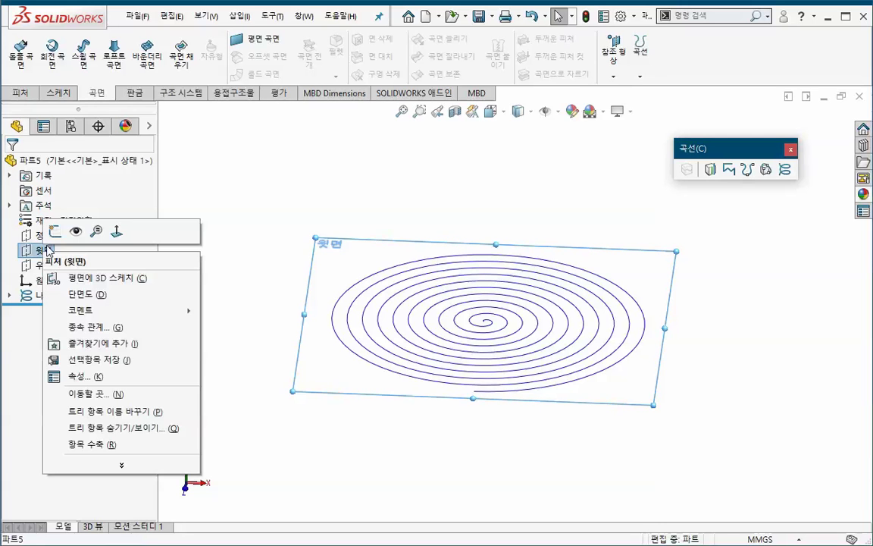
left_click(61, 230)
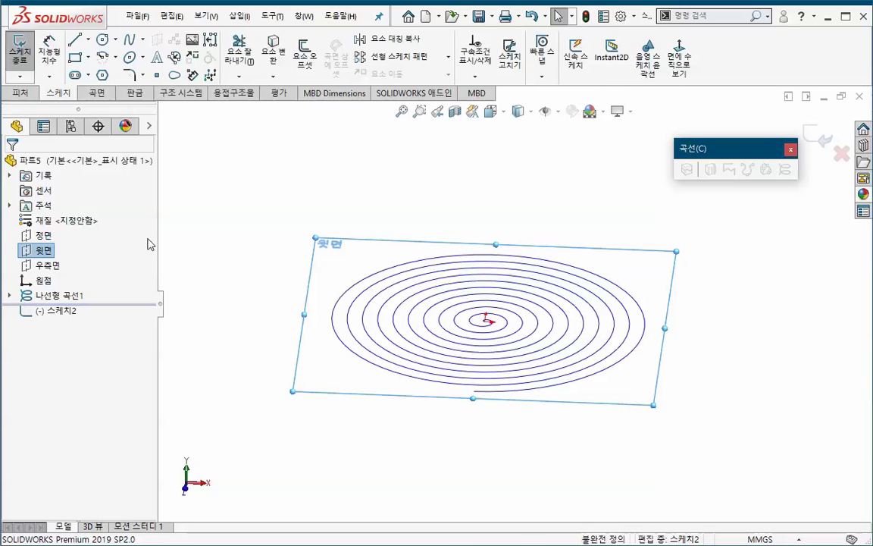
left_click(334, 319)
left_click(279, 62)
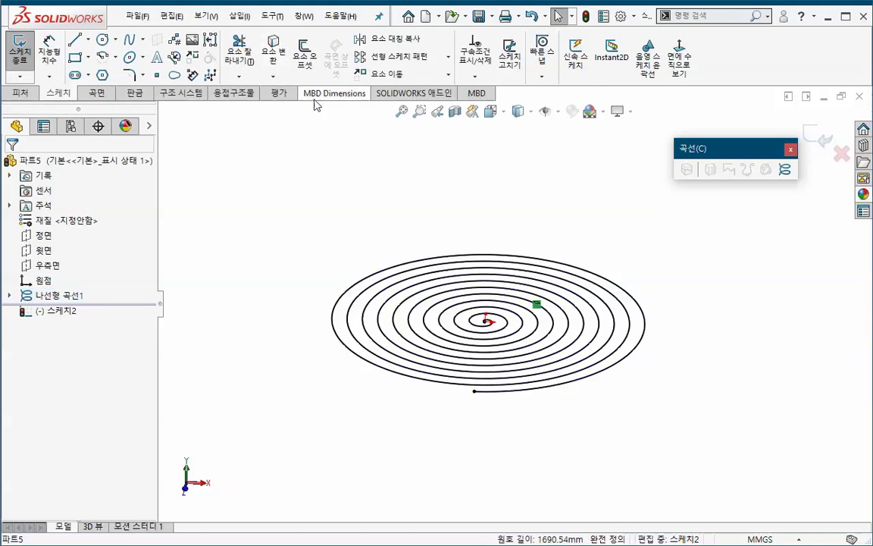
left_click(823, 137)
key("z")
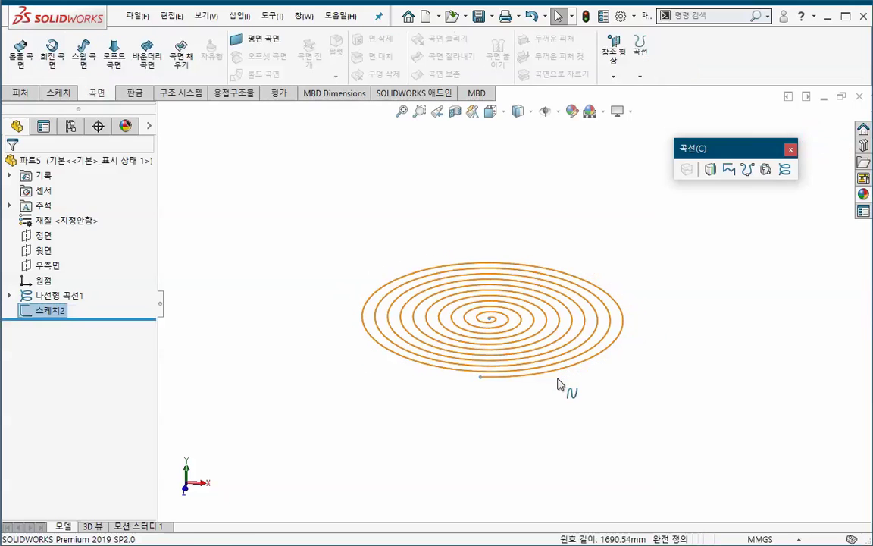
left_click(27, 73)
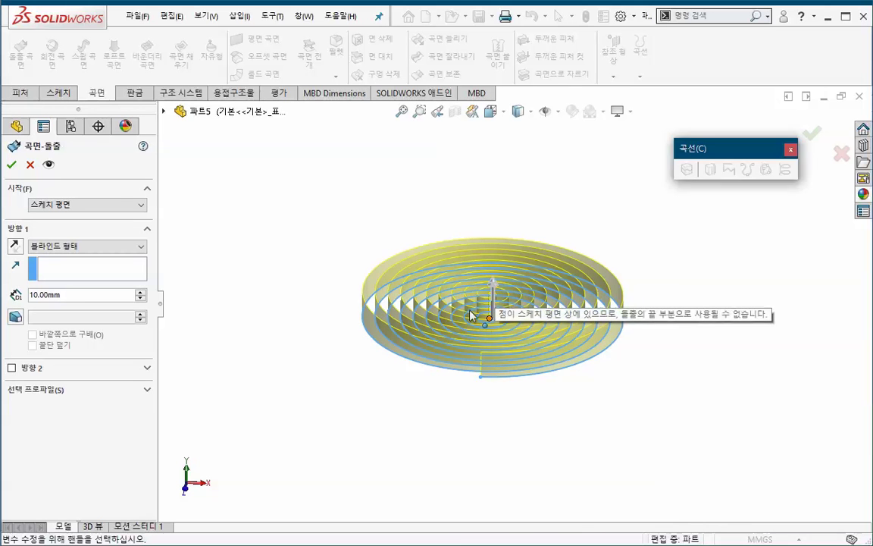
middle_click_drag(470, 315, 351, 303)
double_click(59, 297)
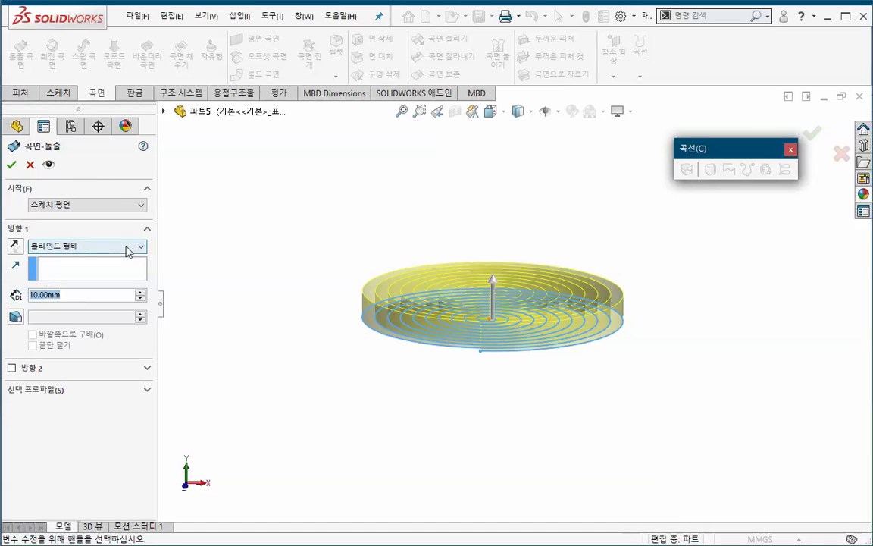
type("100")
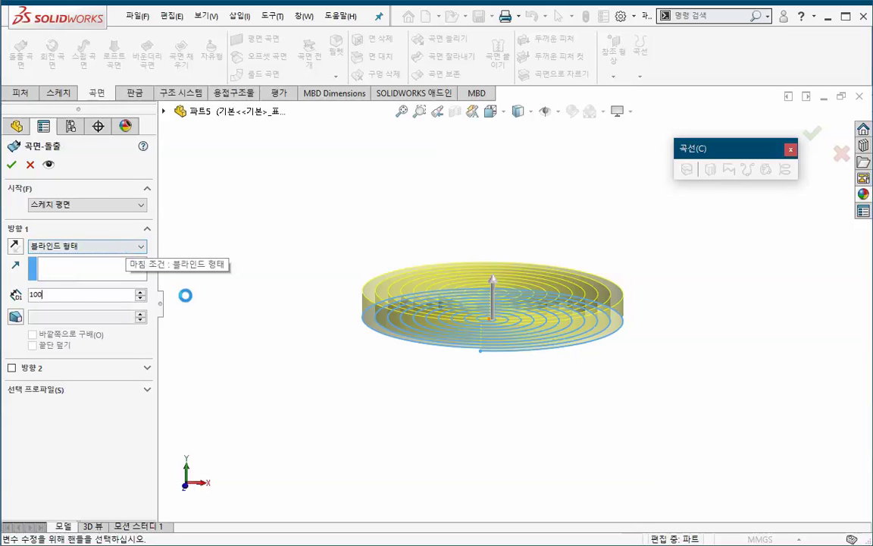
key("Return")
scroll(454, 318, "up", 3)
scroll(554, 237, "down", 2)
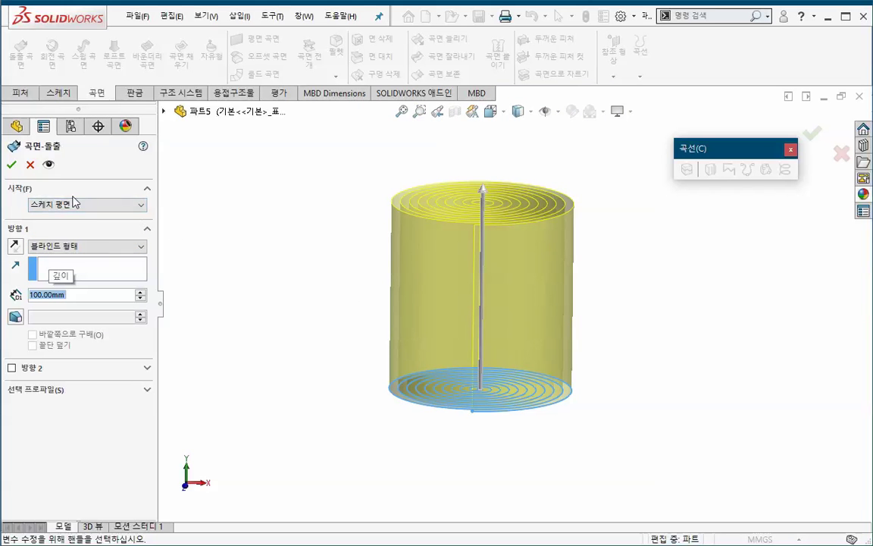
left_click(30, 165)
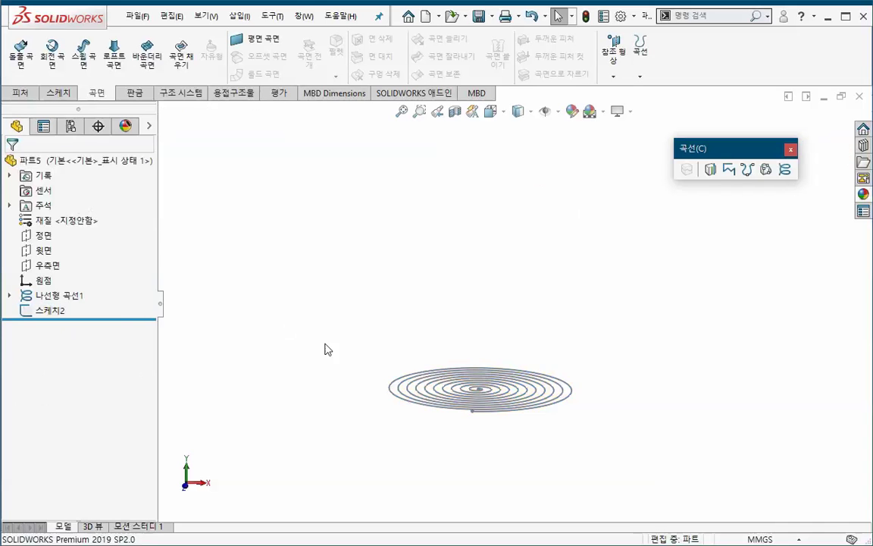
Delete the spiral sketch 스케치2.
left_click(50, 311)
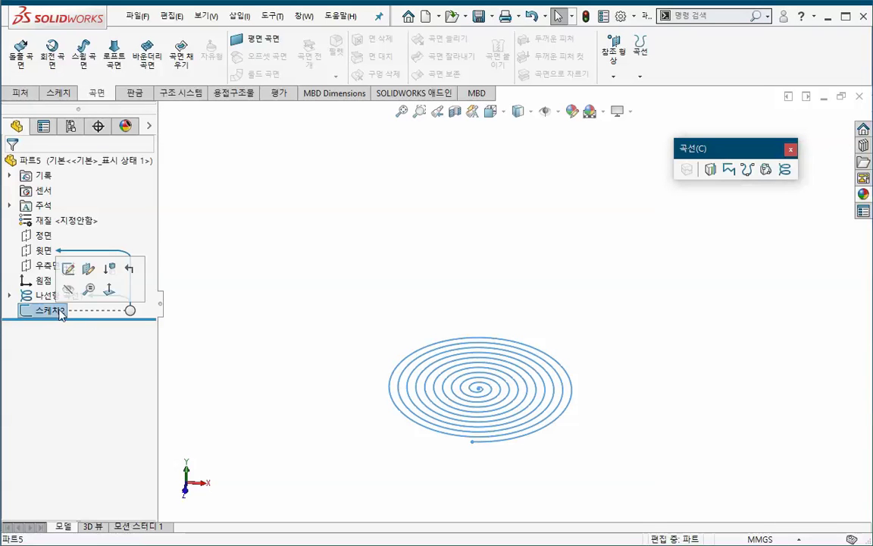
key("Delete")
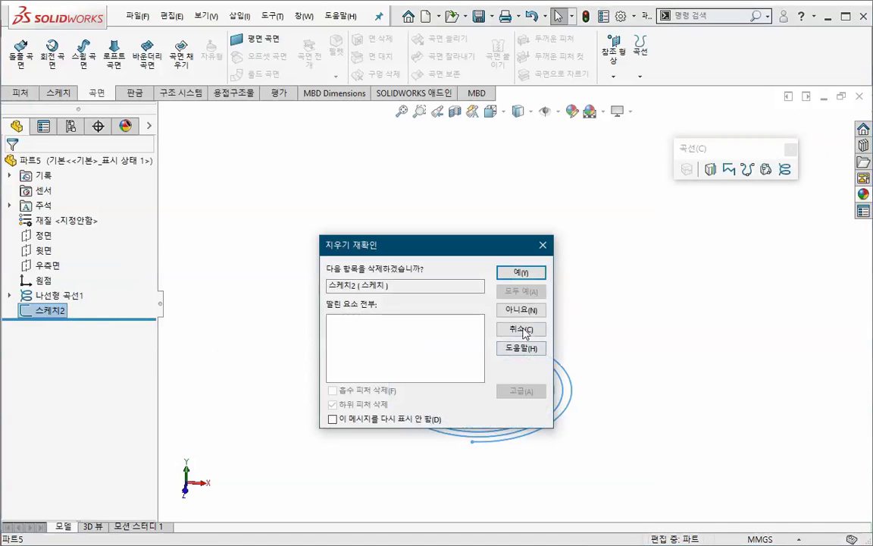
left_click(522, 310)
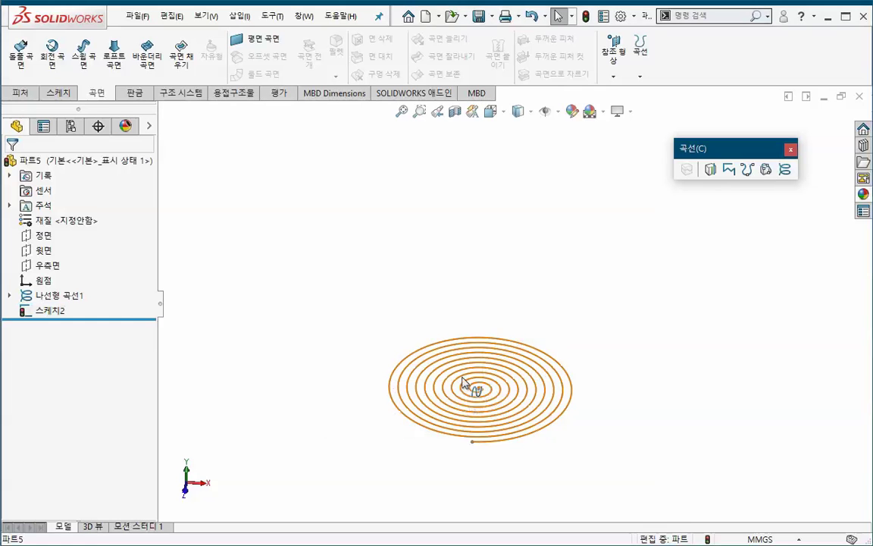
left_click(50, 312)
key("Delete")
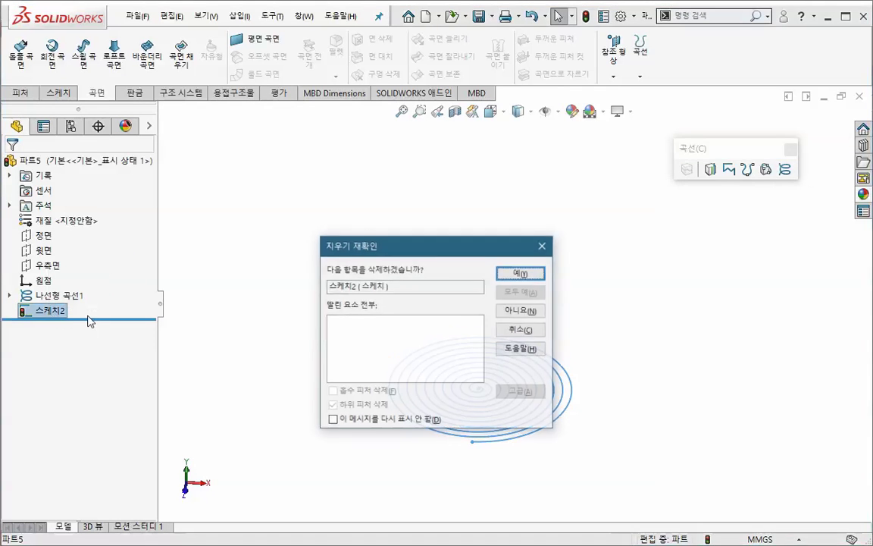
key("Return")
Delete the spiral curve 나선형 곡선1.
left_click(113, 297)
key("Delete")
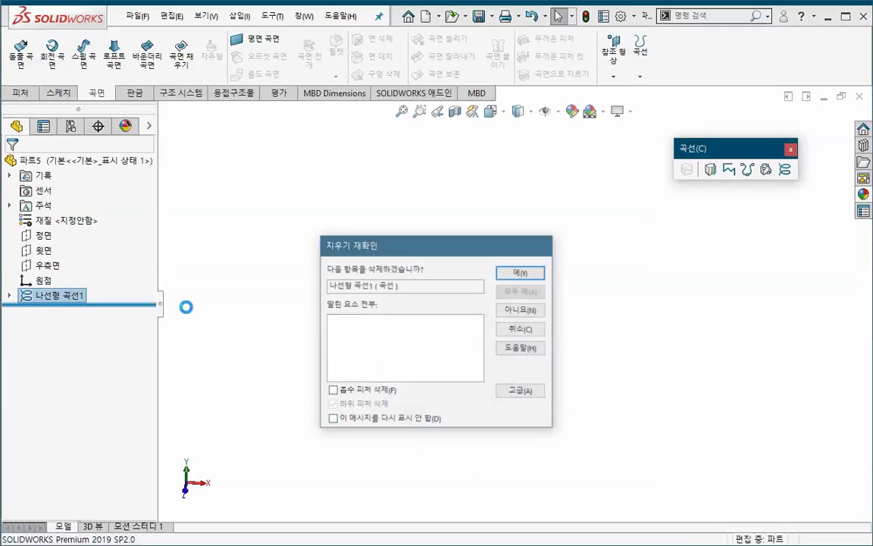
key("Return")
Delete 스케치1 and begin new sketch 스케치3 on the Top plane (윗면).
right_click(44, 250)
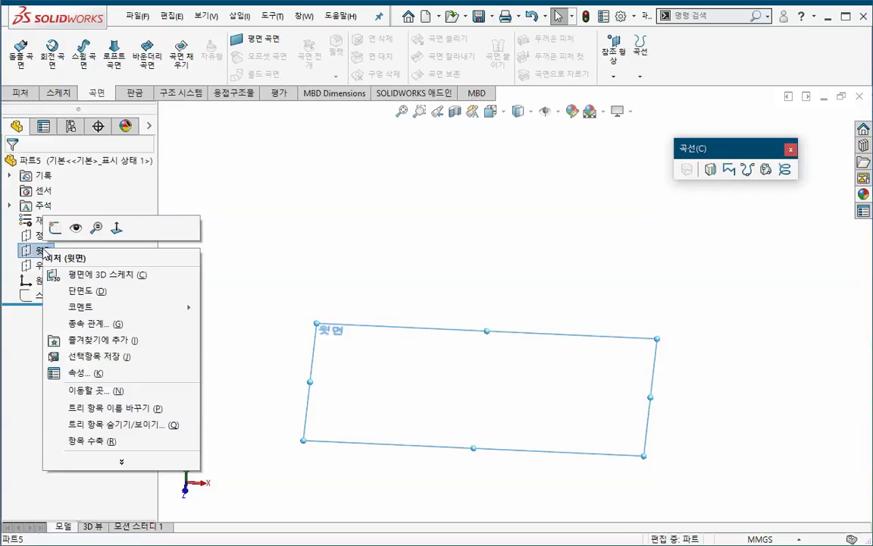
left_click(35, 295)
key("Delete")
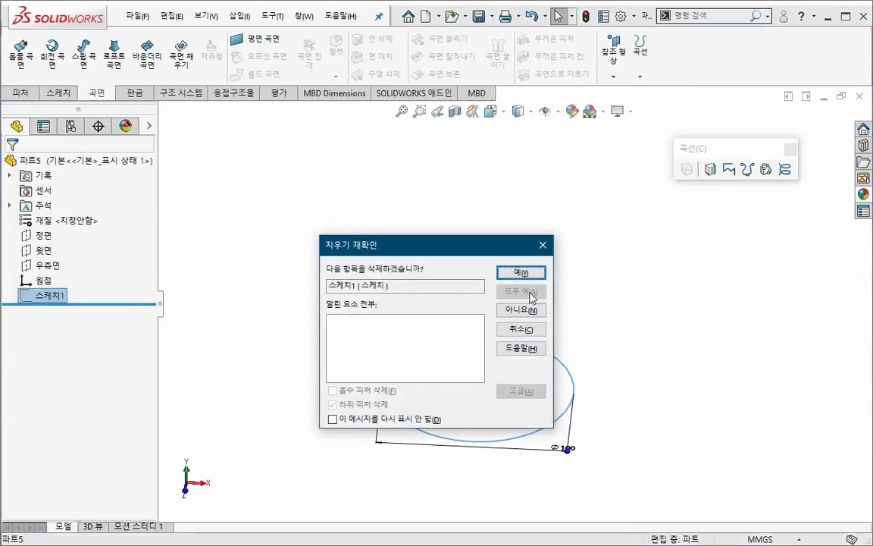
key("Return")
right_click(47, 255)
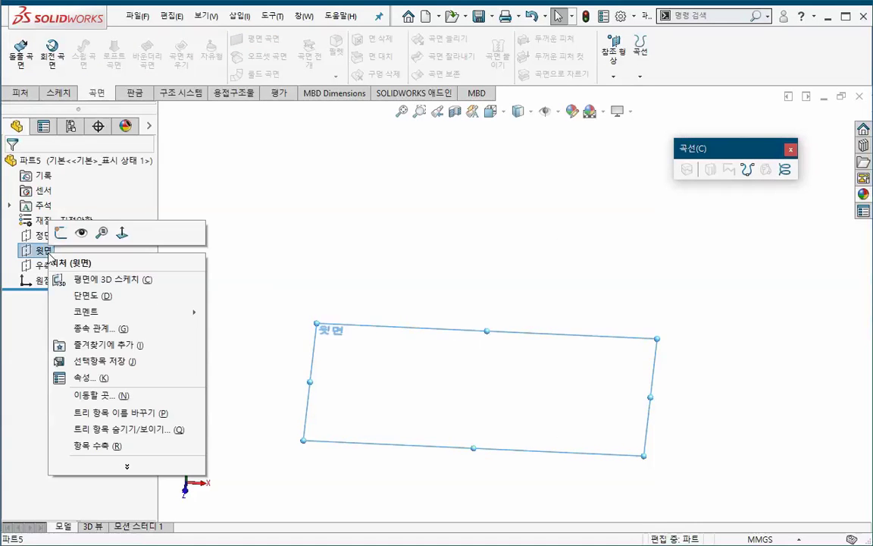
left_click(60, 233)
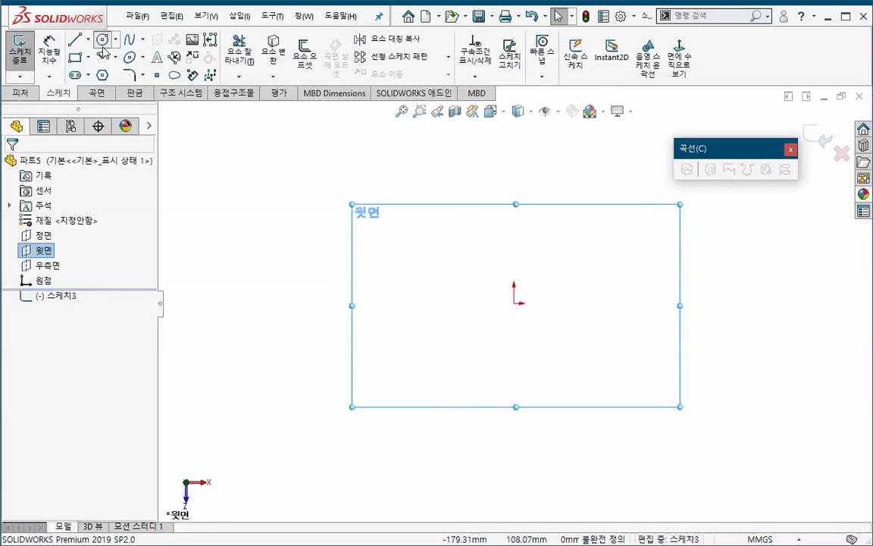
Draw a small circle centred on the origin.
left_click(103, 40)
left_click_drag(513, 303, 531, 321)
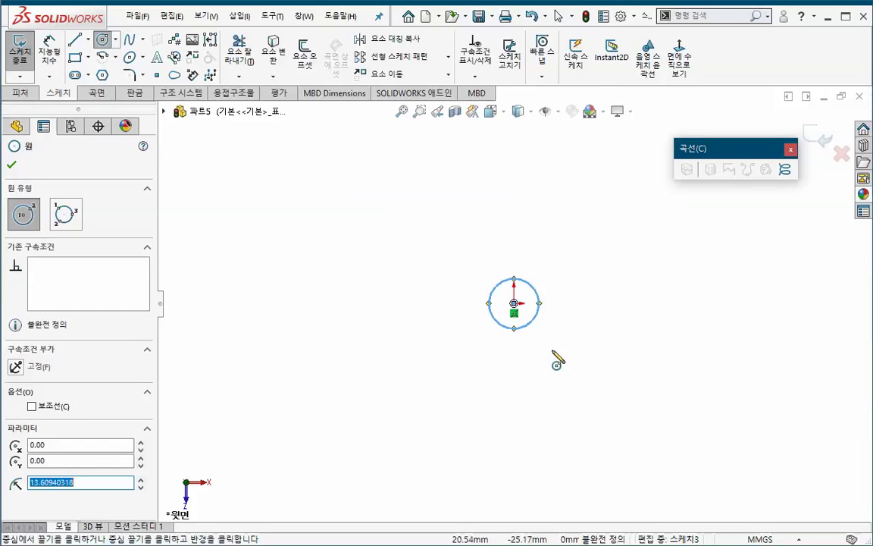
key("Escape")
Dimension the circle's diameter to 0.01 mm and close the sketch.
key("s")
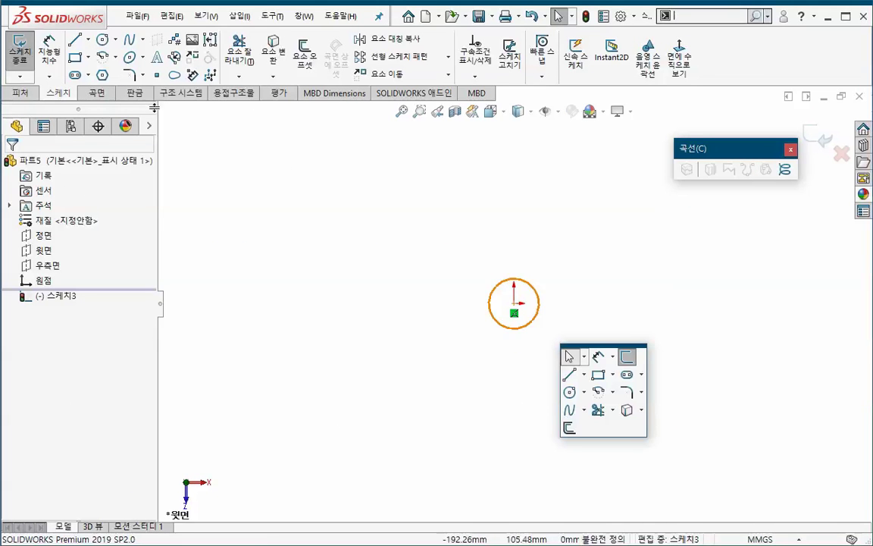
left_click(598, 356)
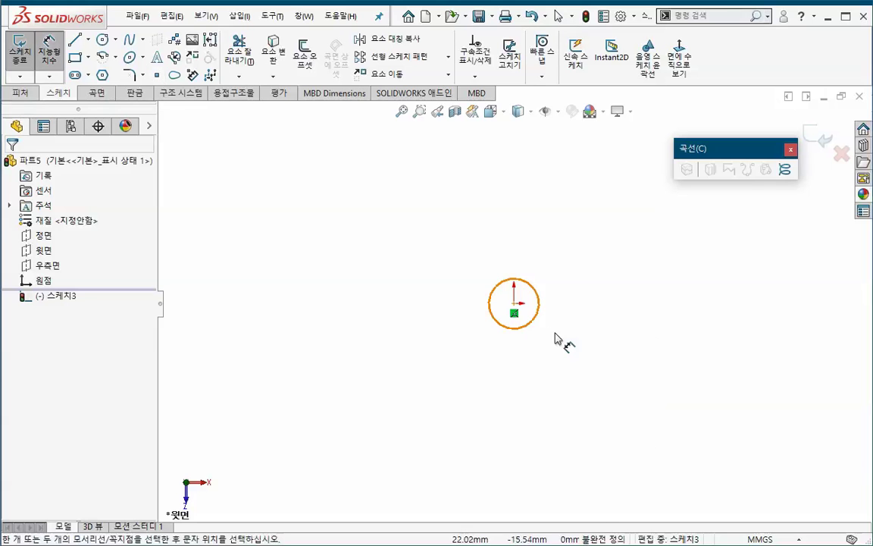
left_click(535, 319)
left_click(604, 388)
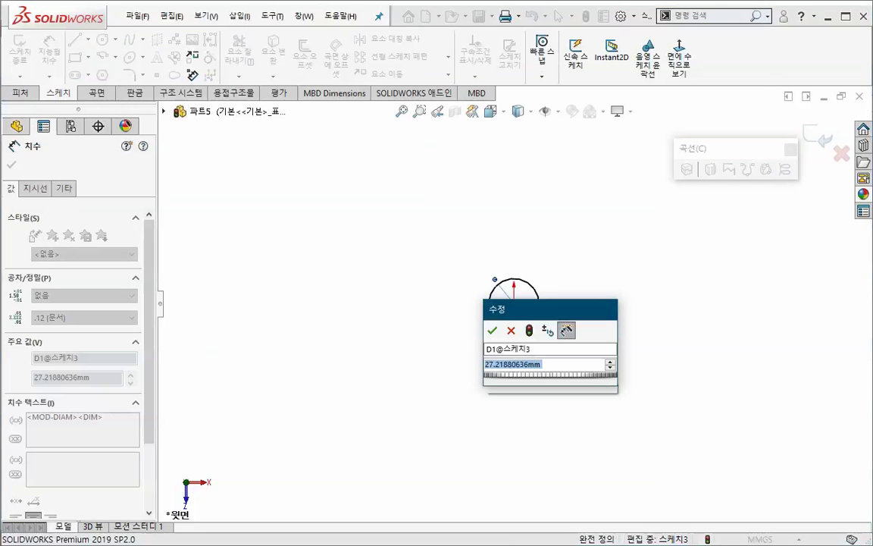
type("0.01")
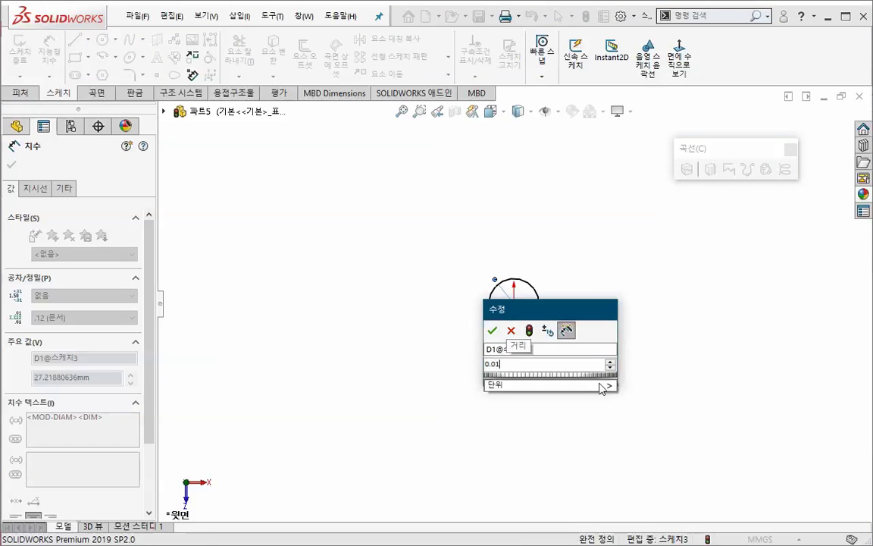
key("Return")
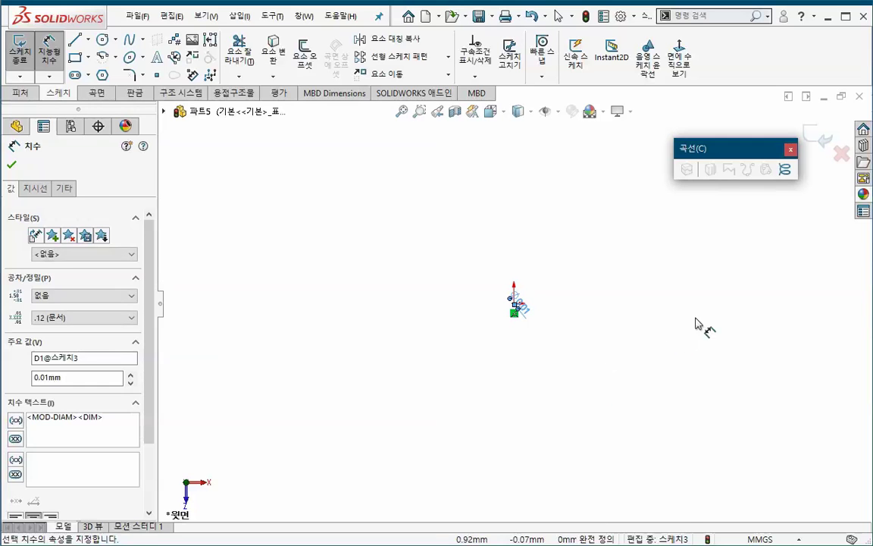
key("Escape")
left_click(823, 137)
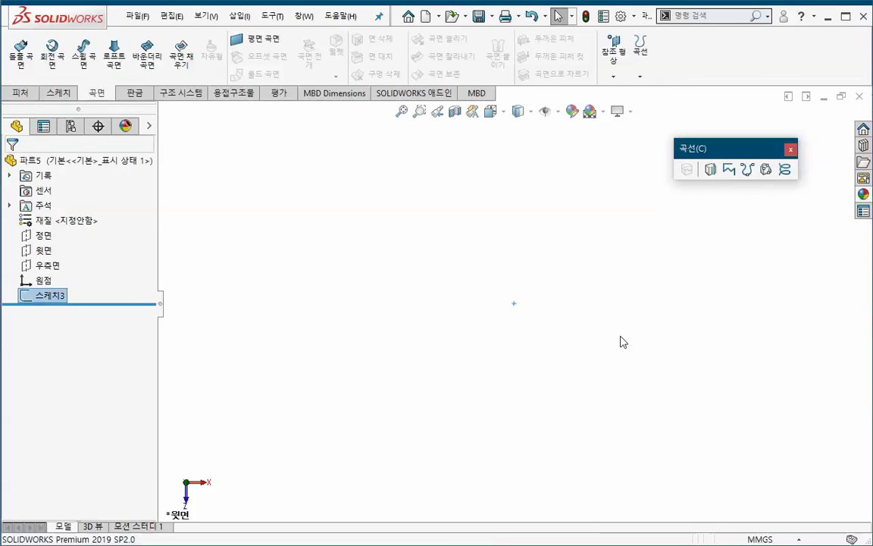
Set up a spiral on 스케치3: 10 mm pitch, 10 revolutions, 0° start, reverse direction off.
middle_click_drag(515, 385, 526, 307)
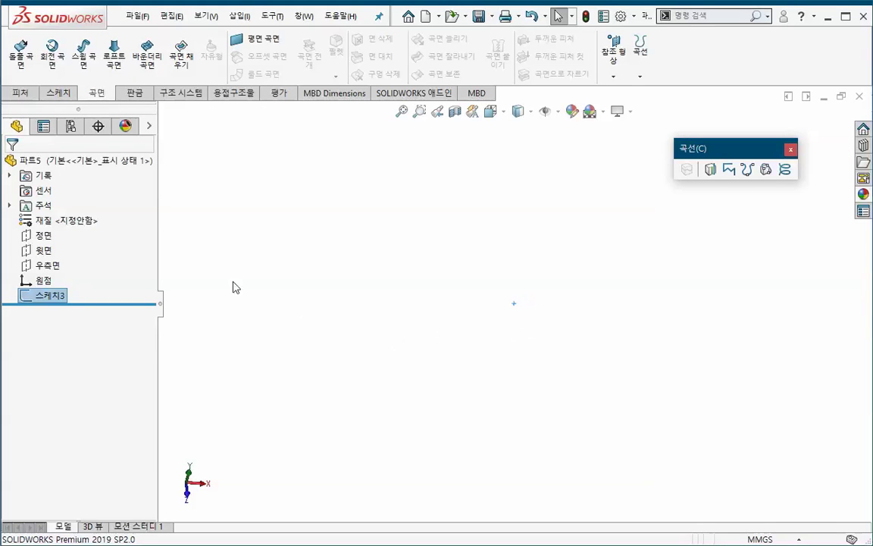
left_click(785, 169)
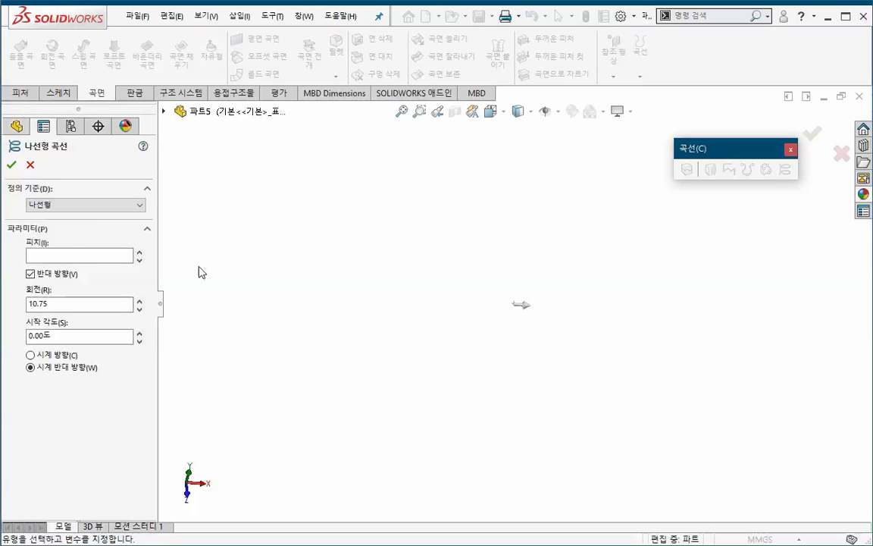
left_click(63, 255)
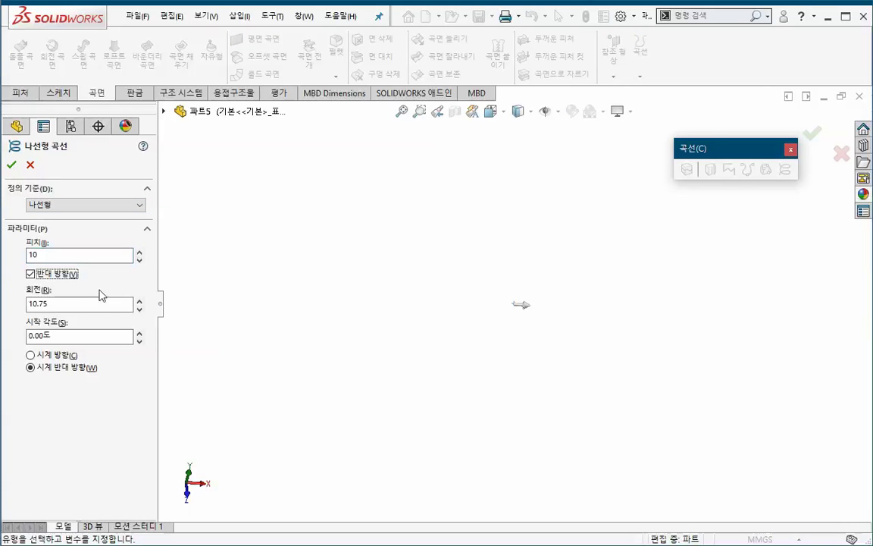
type("10")
key("Tab")
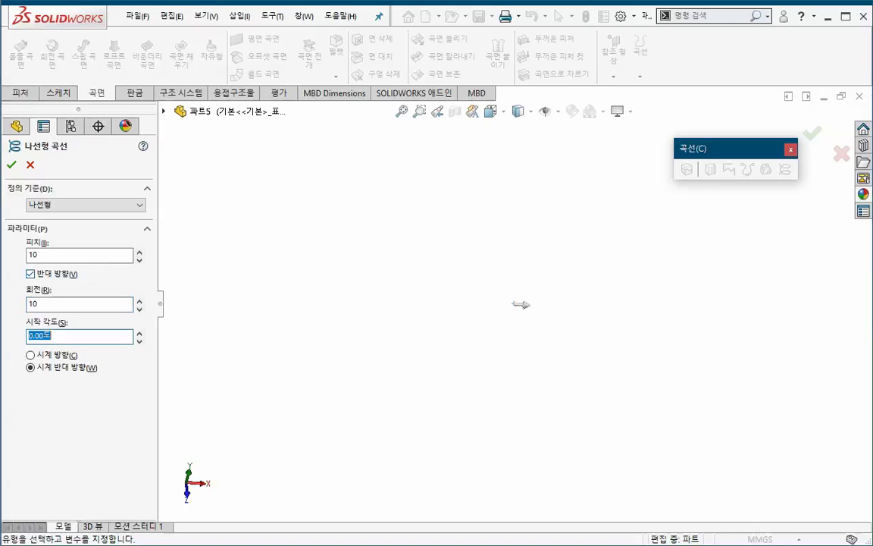
left_click(163, 111)
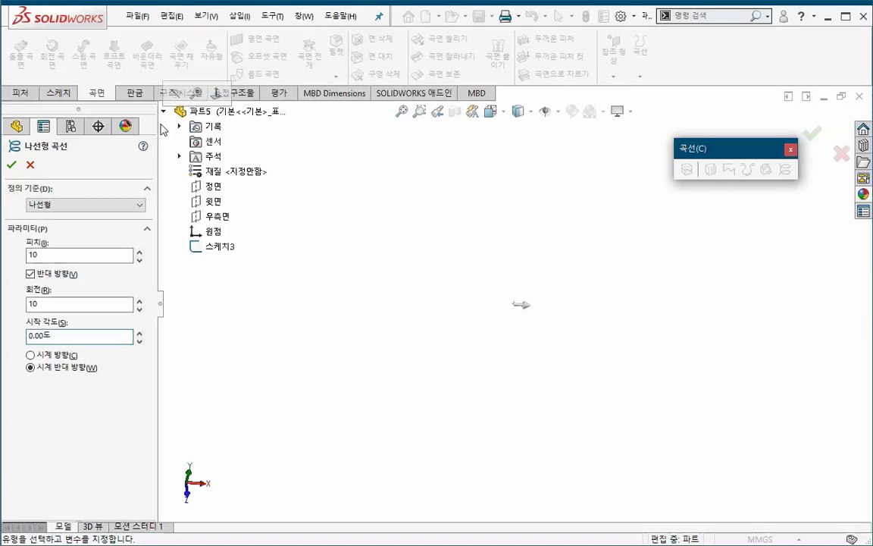
left_click(222, 246)
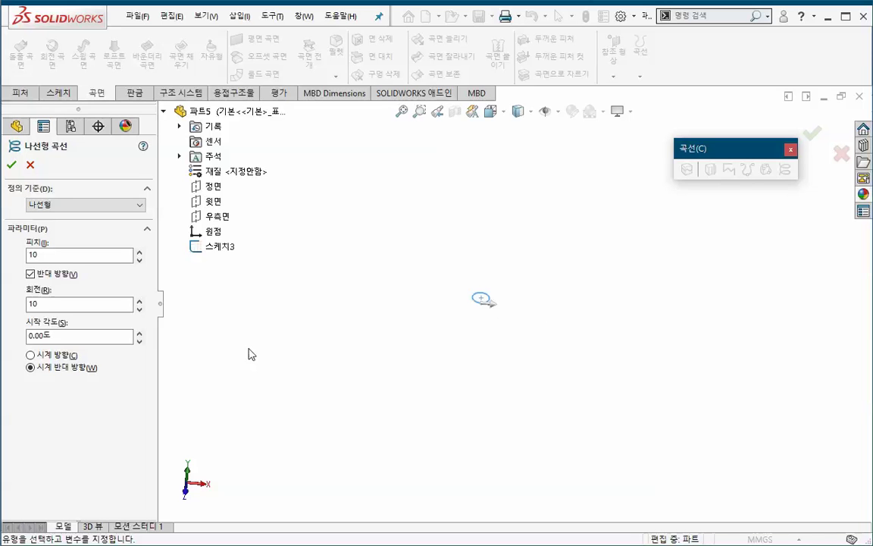
left_click(31, 274)
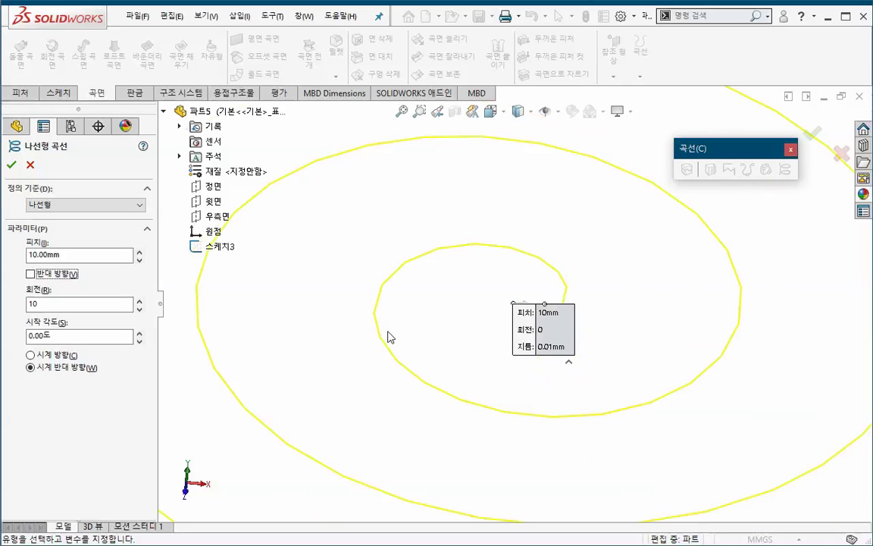
middle_click_drag(424, 332, 335, 409)
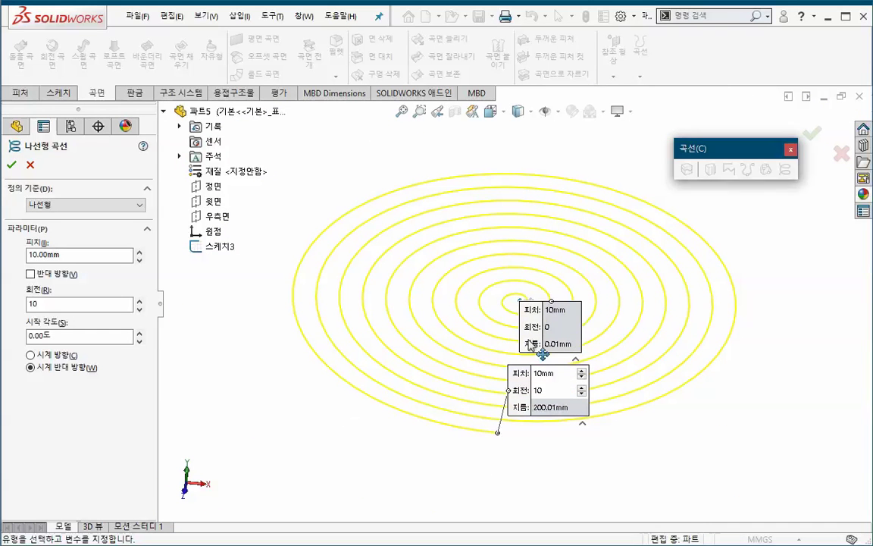
left_click_drag(551, 325, 655, 323)
Create the spiral 나선형 곡선2 and reopen 스케치3 for editing.
left_click(11, 165)
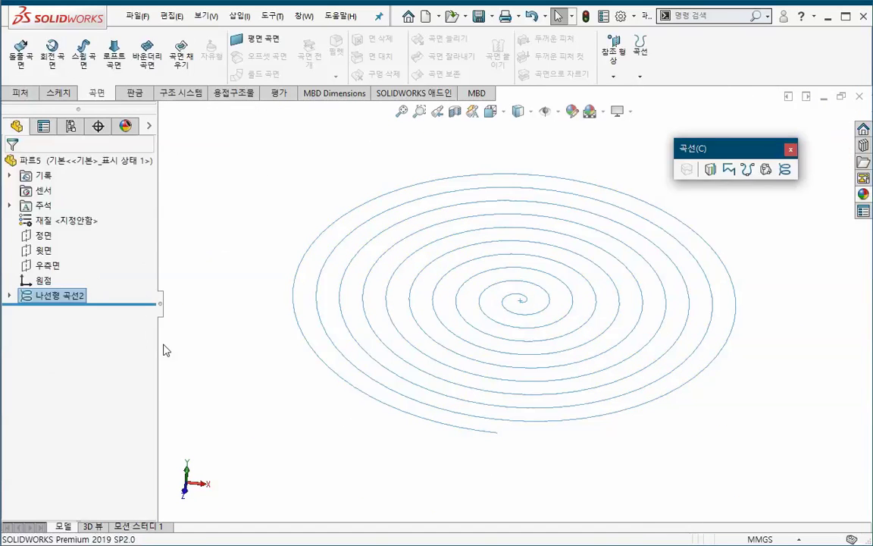
left_click(10, 295)
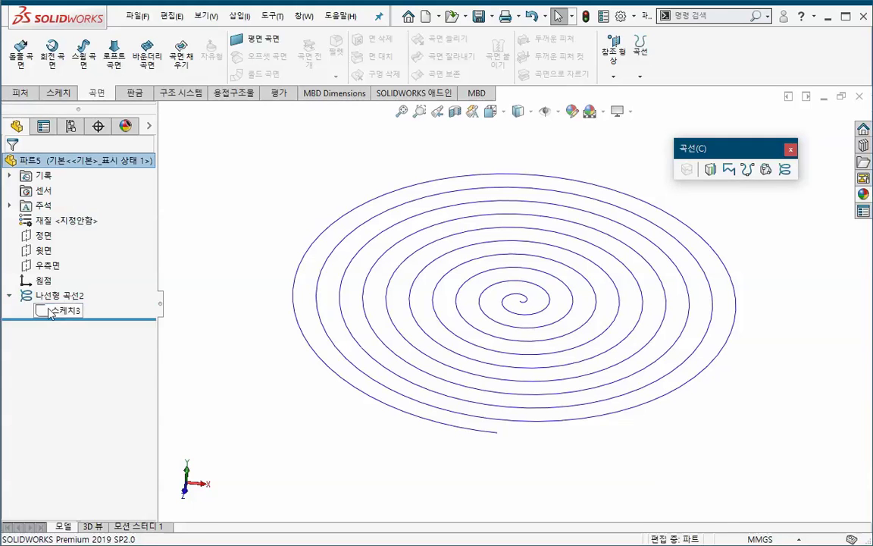
right_click(53, 310)
left_click(65, 265)
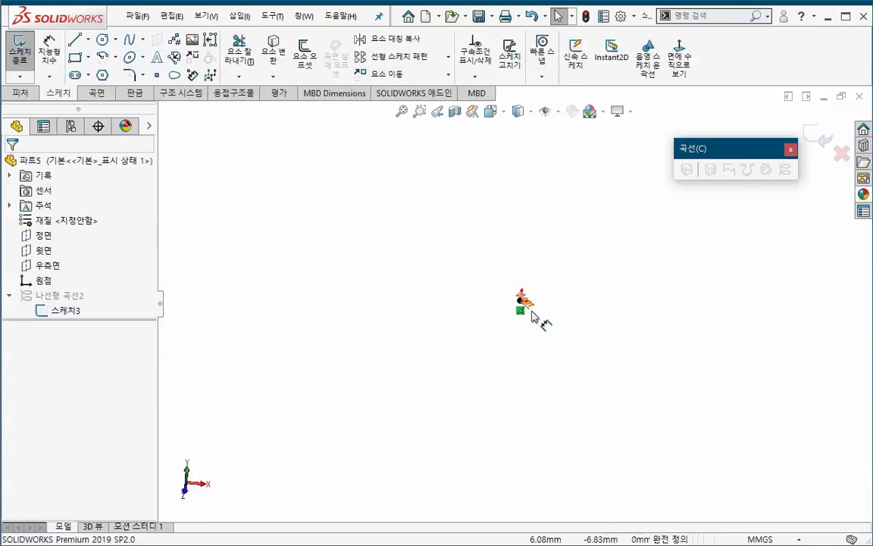
Change the circle diameter to 0.001 mm, close the sketch, and view the rebuilt spiral.
double_click(523, 300)
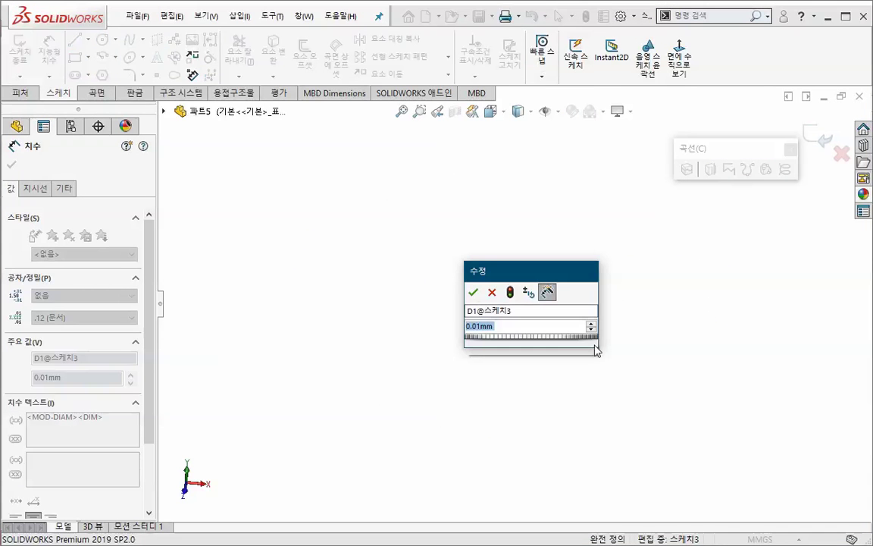
type("0.001")
key("Return")
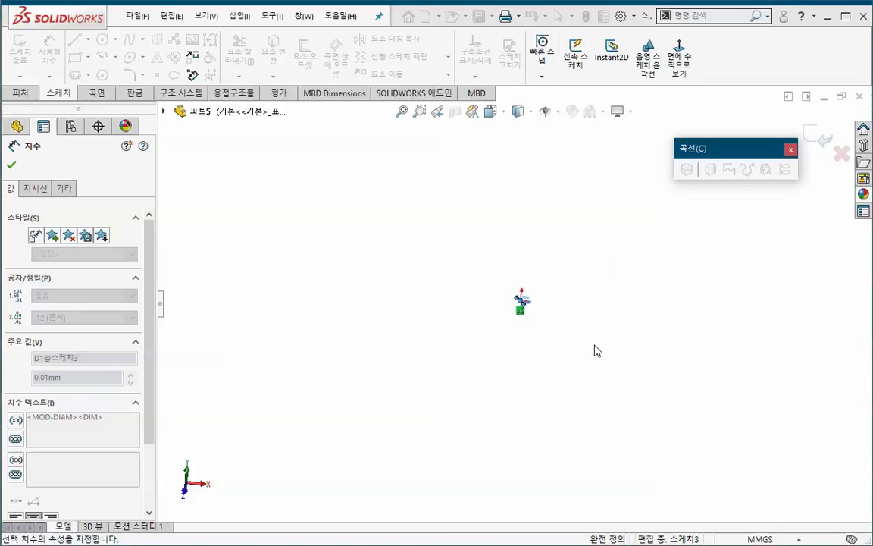
left_click(820, 131)
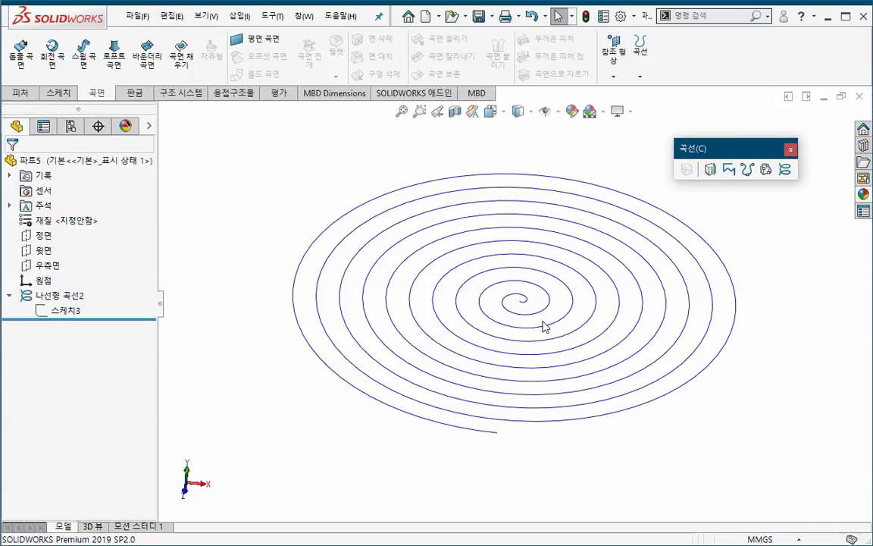
middle_click_drag(577, 438, 564, 436)
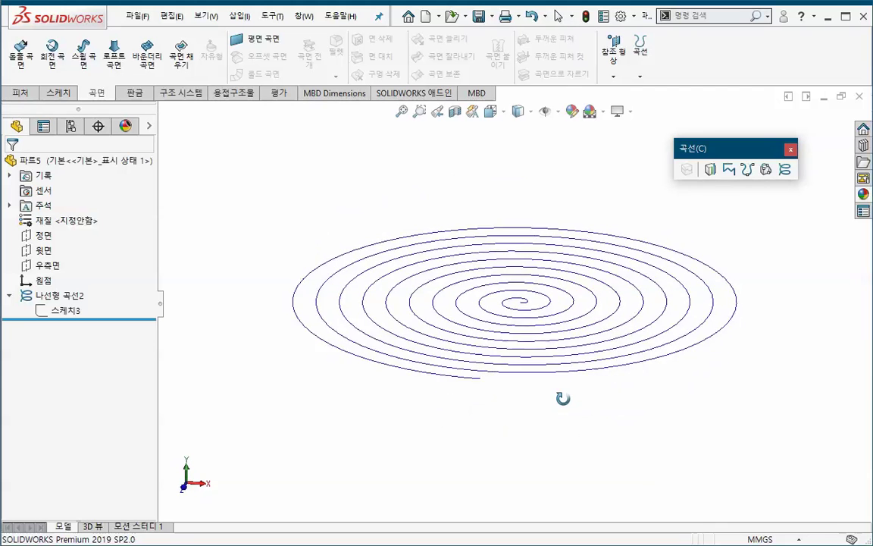
key("z")
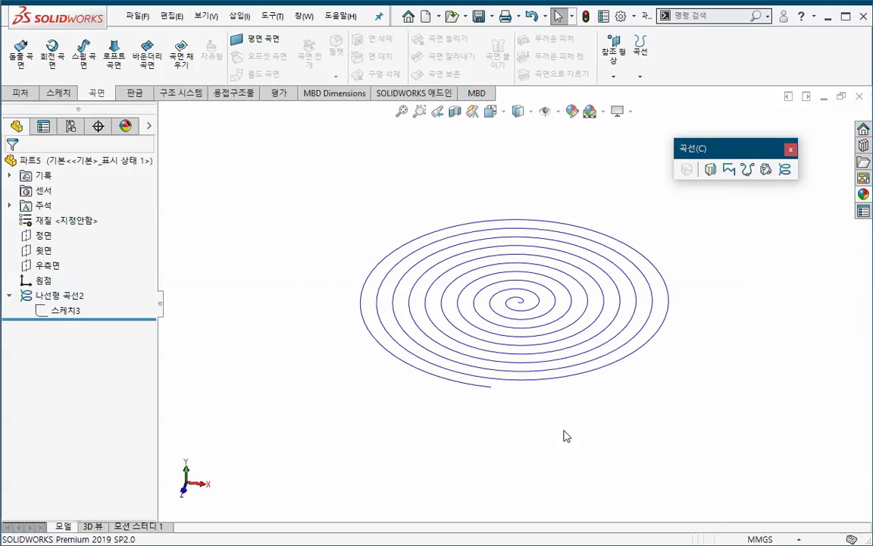